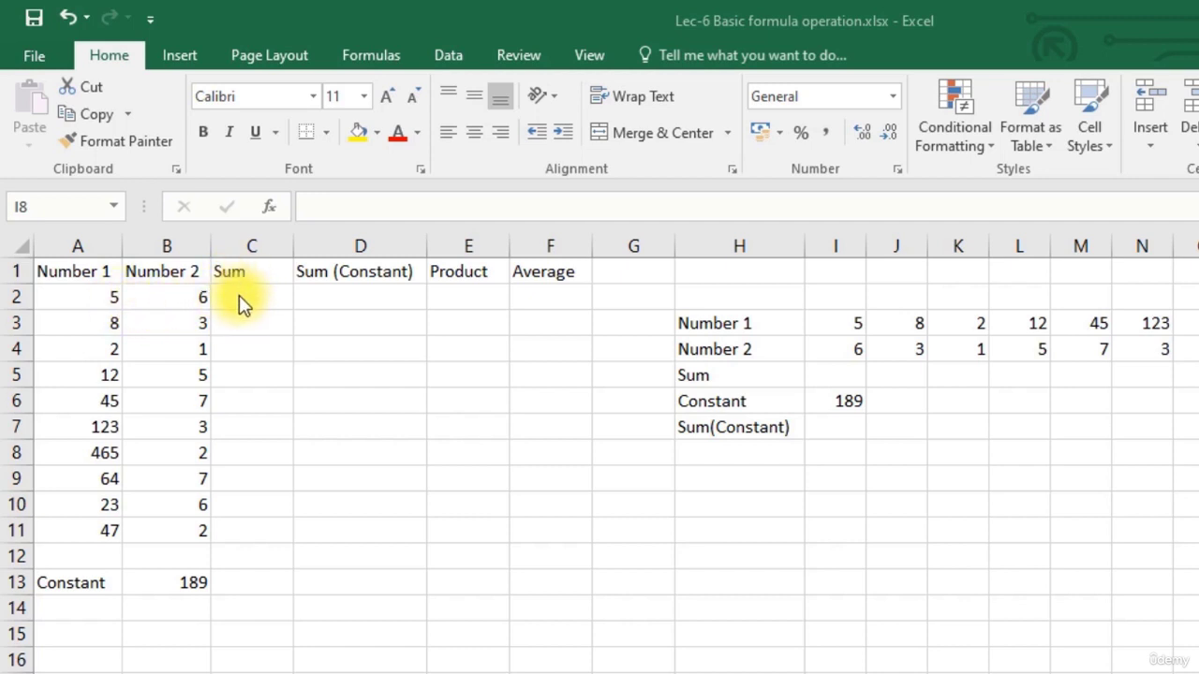
- Review the Sum, Sum (Constant), Product and Average columns and the blank result range C2:F11
left_click(260, 242)
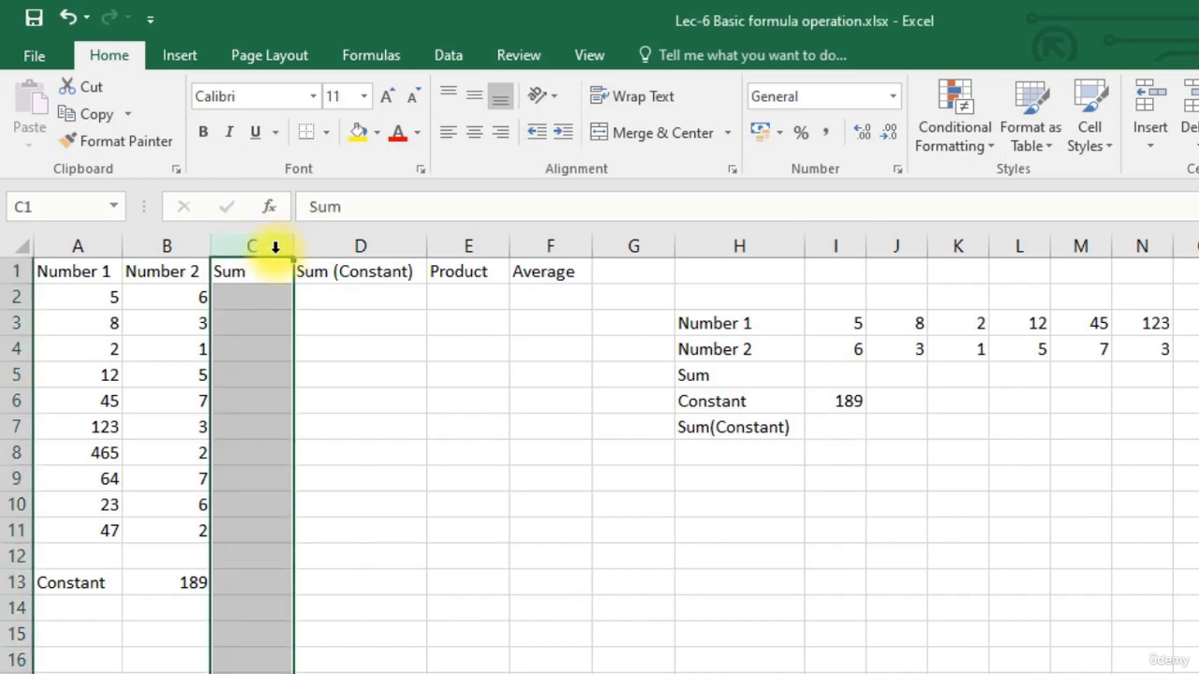
left_click(352, 246)
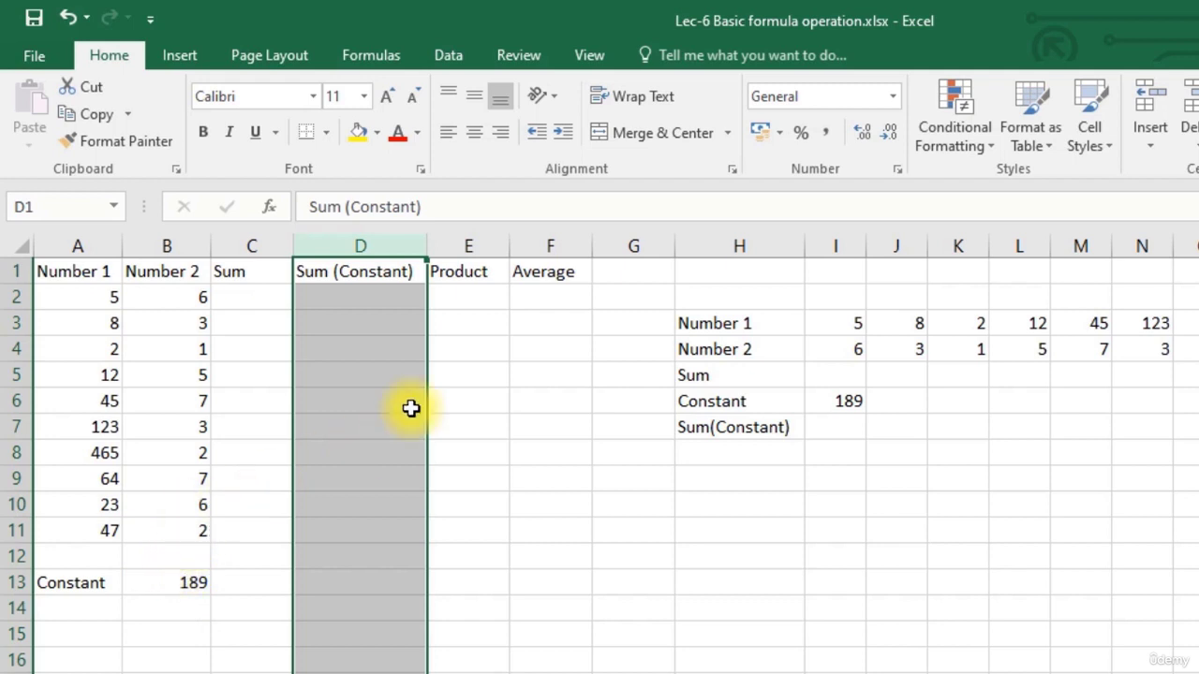
left_click(468, 247)
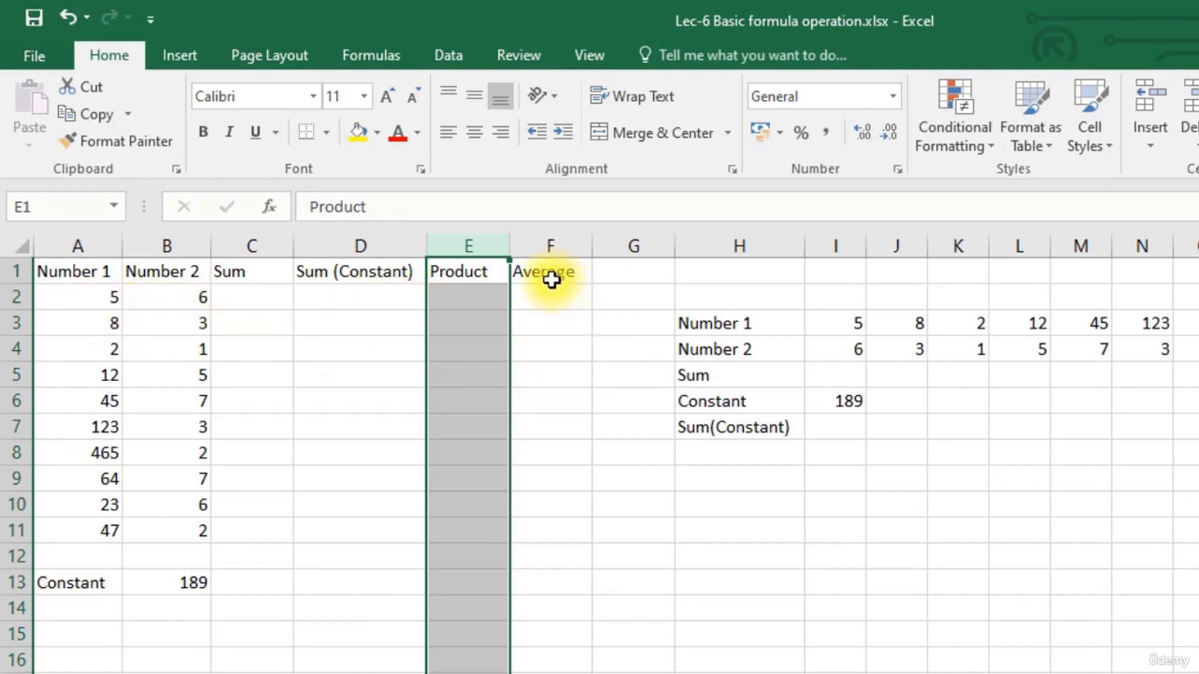
left_click(544, 244)
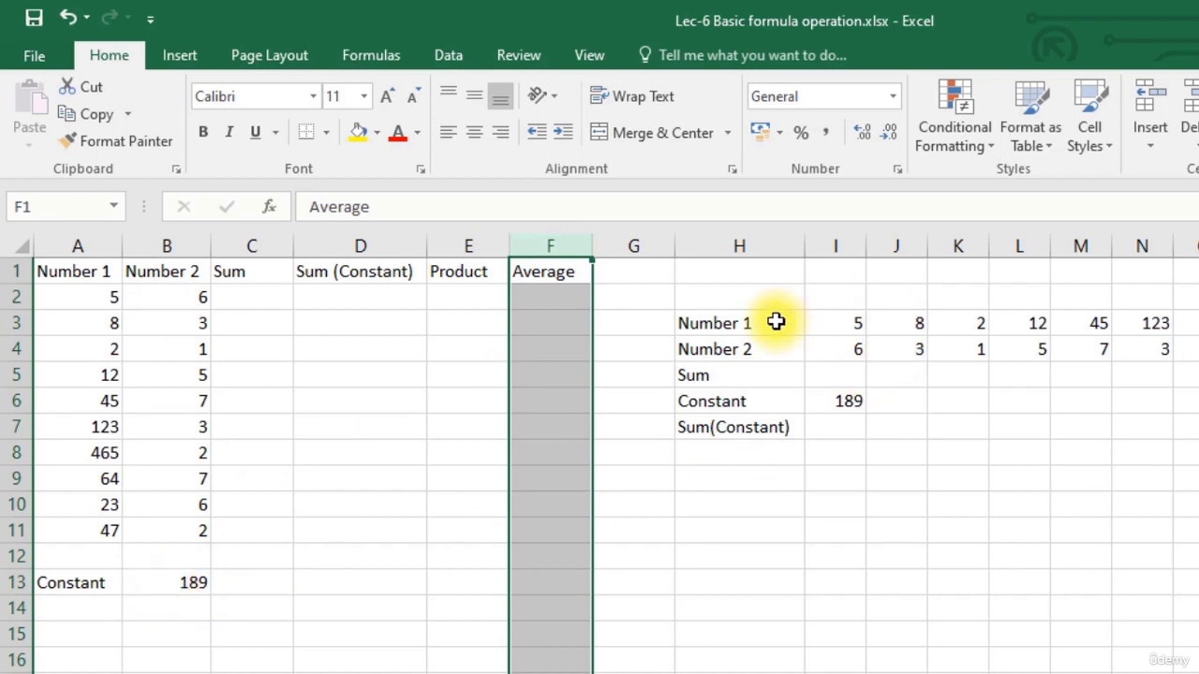
left_click(435, 291)
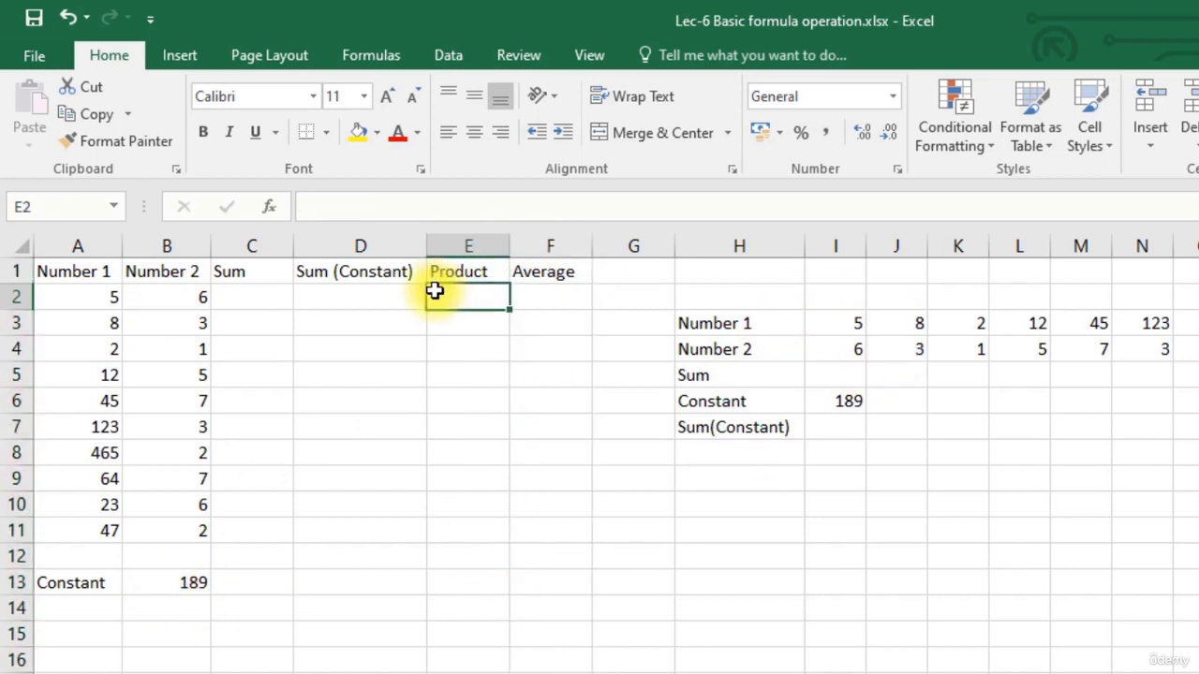
left_click(278, 298)
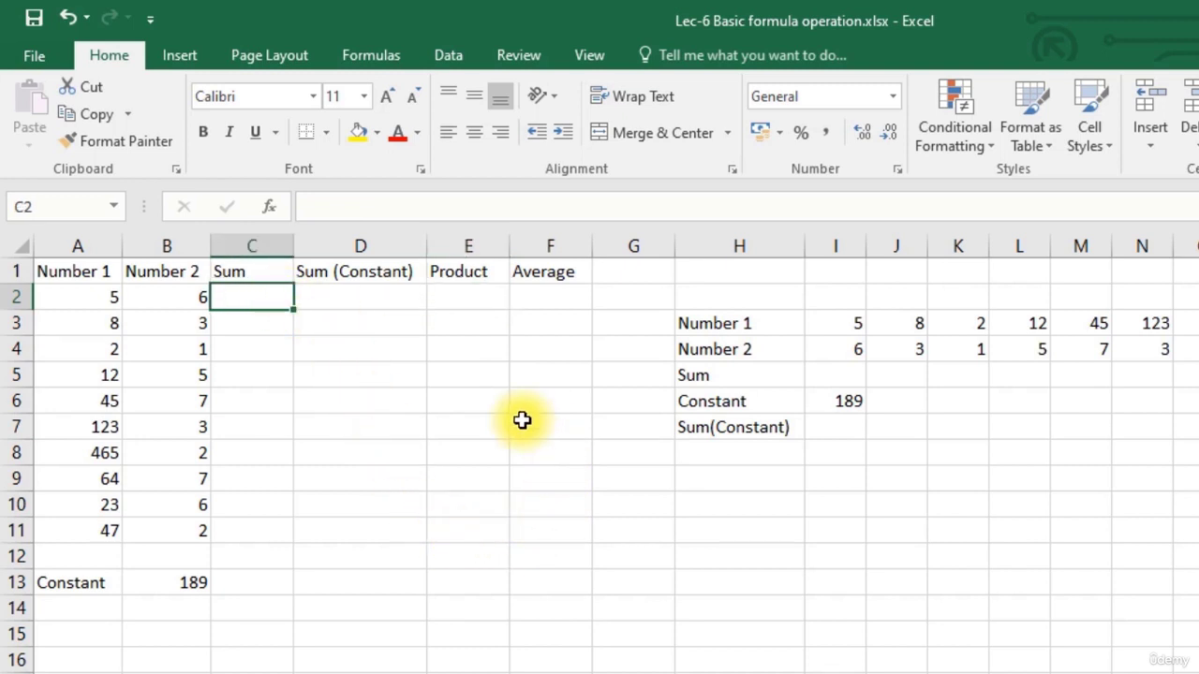
left_click_drag(272, 303, 551, 532)
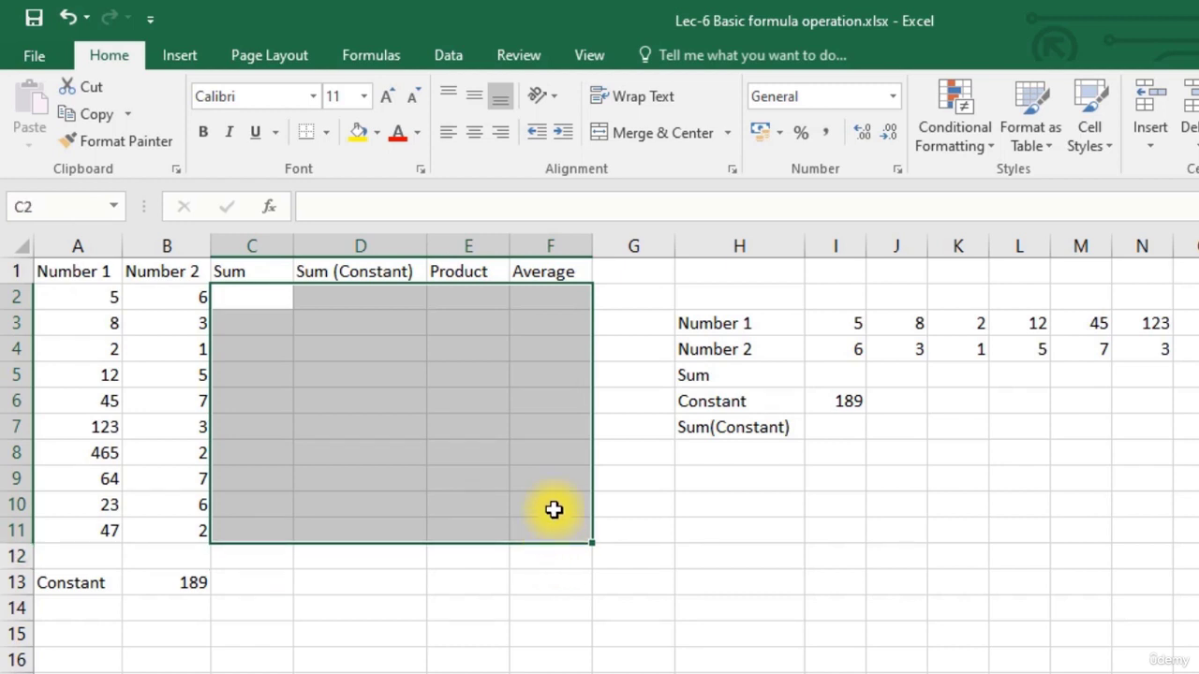
- Enter the formula =A2+B2 in cell C2 to add the first pair of numbers
left_click(229, 301)
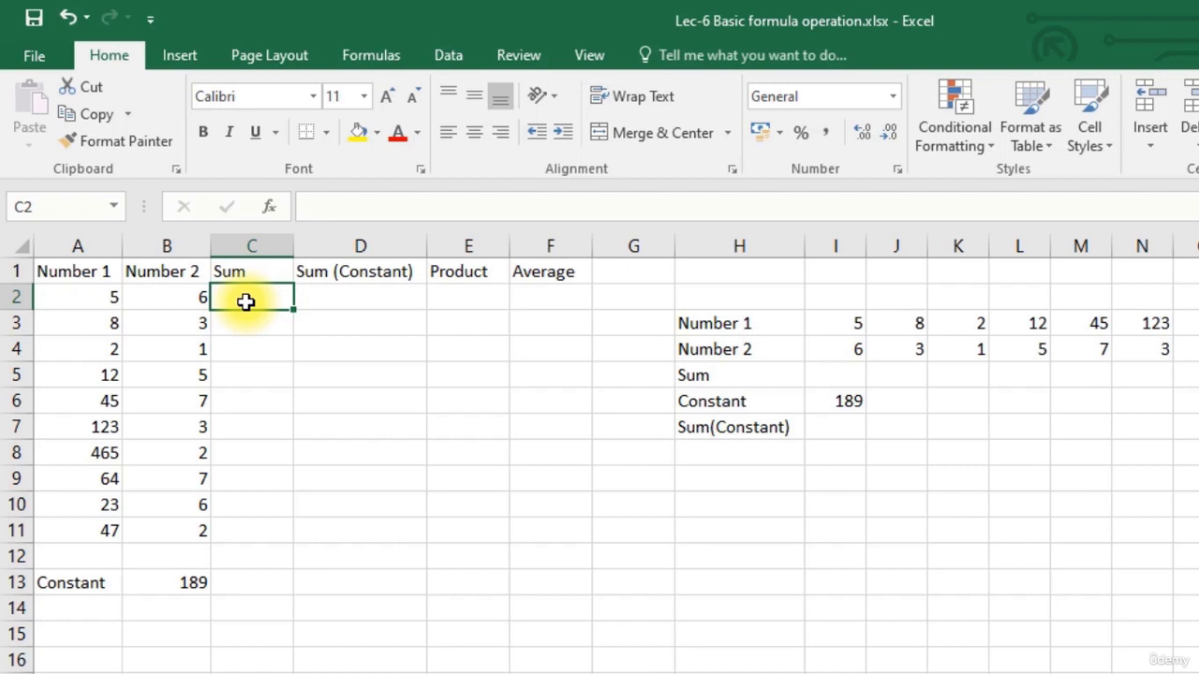
type("=")
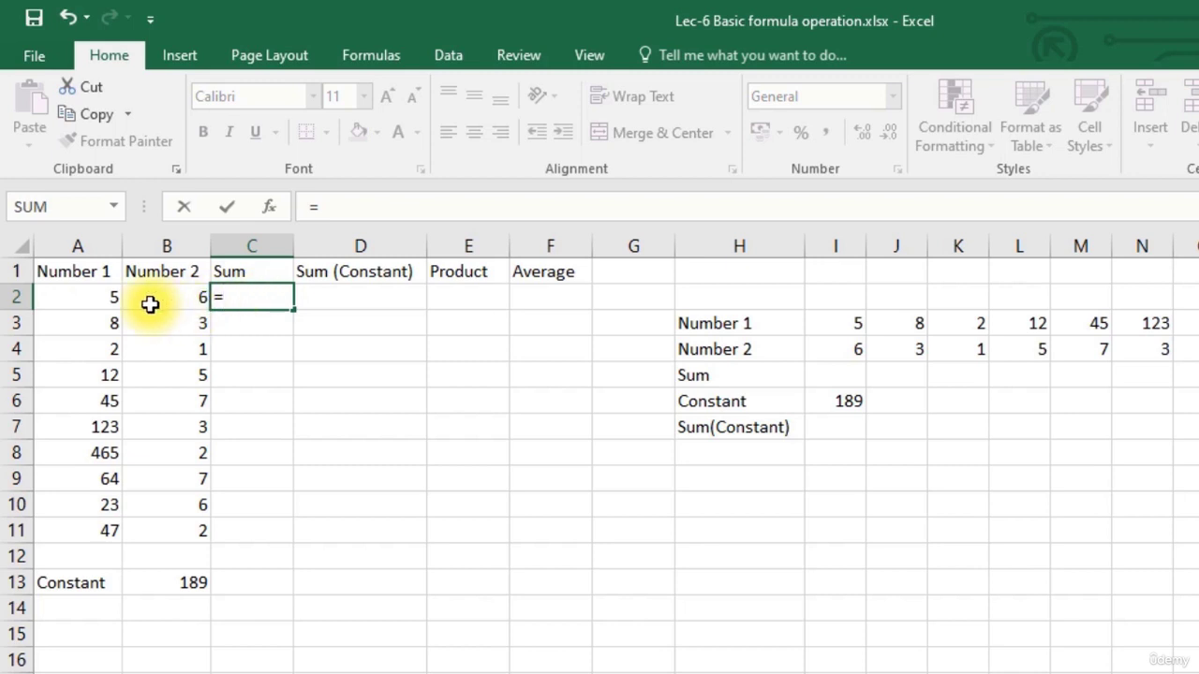
left_click(94, 300)
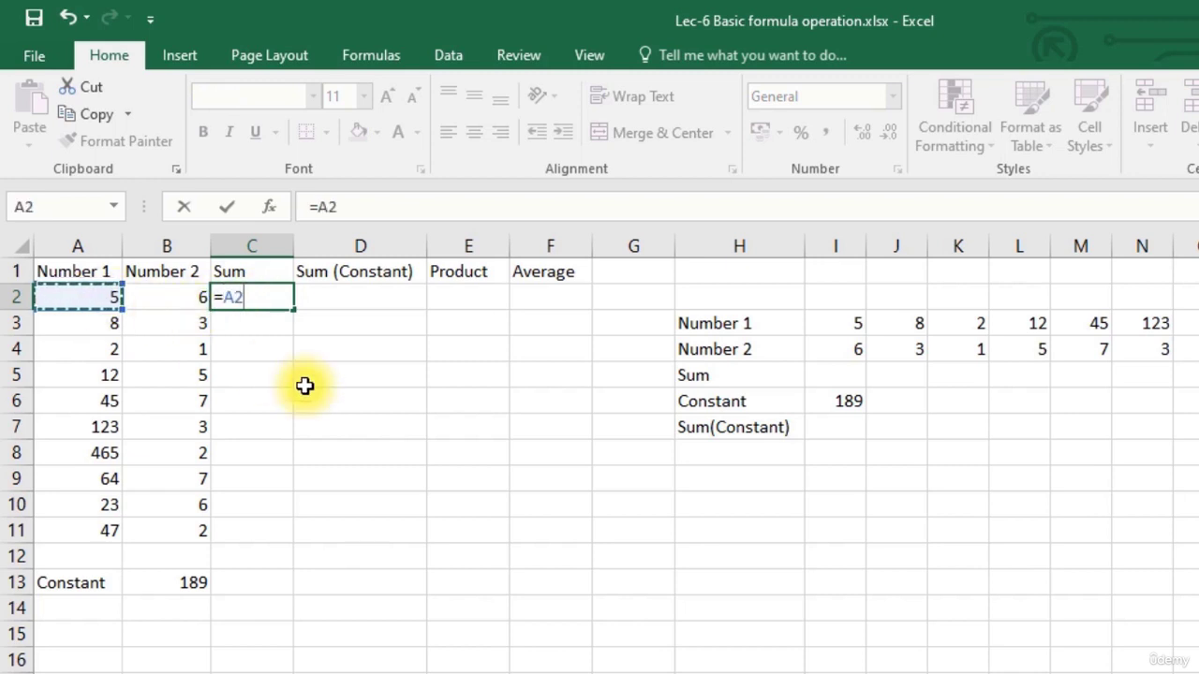
type("+")
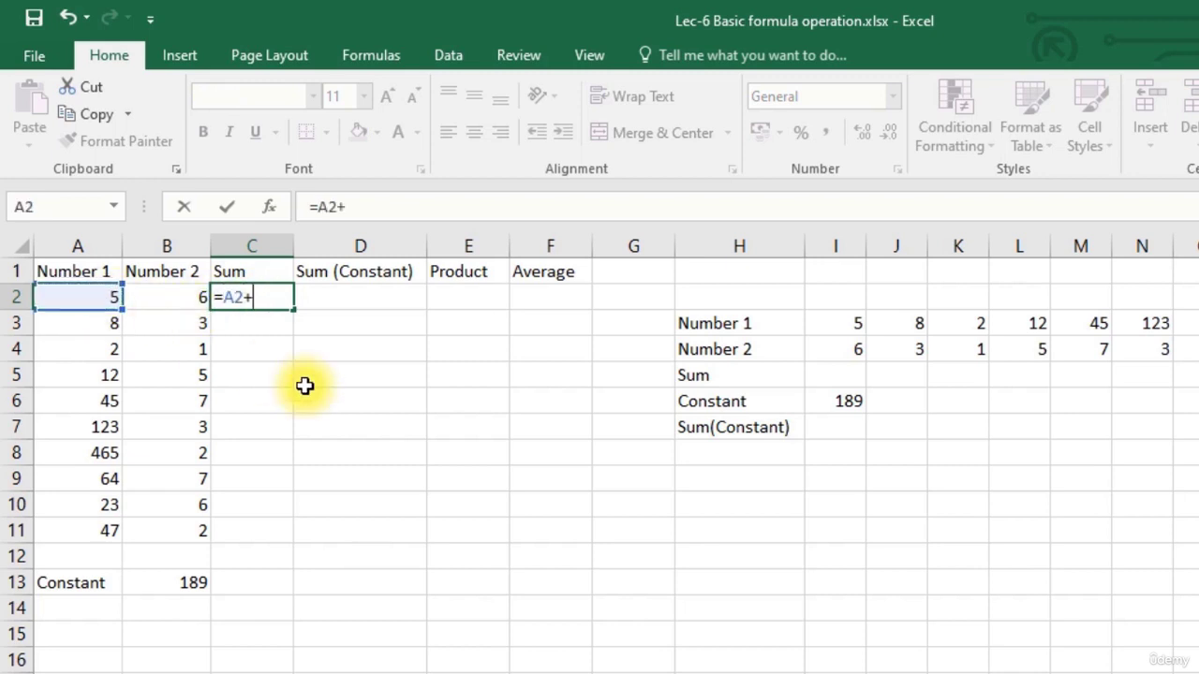
left_click(168, 304)
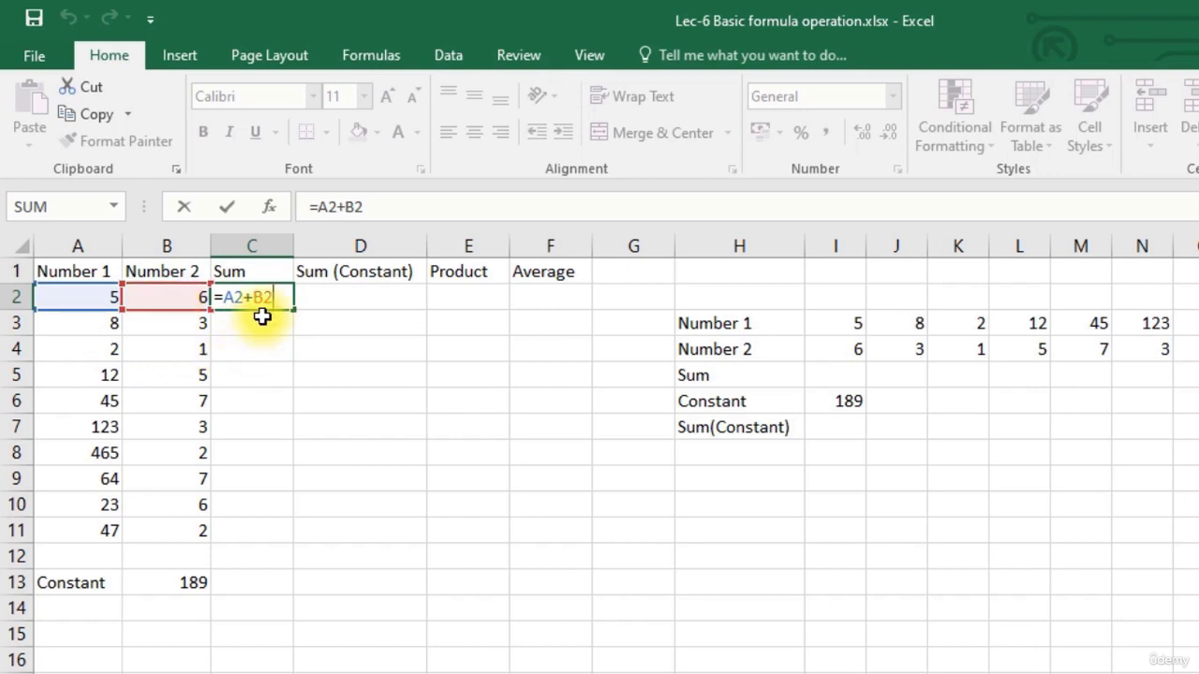
key("Return")
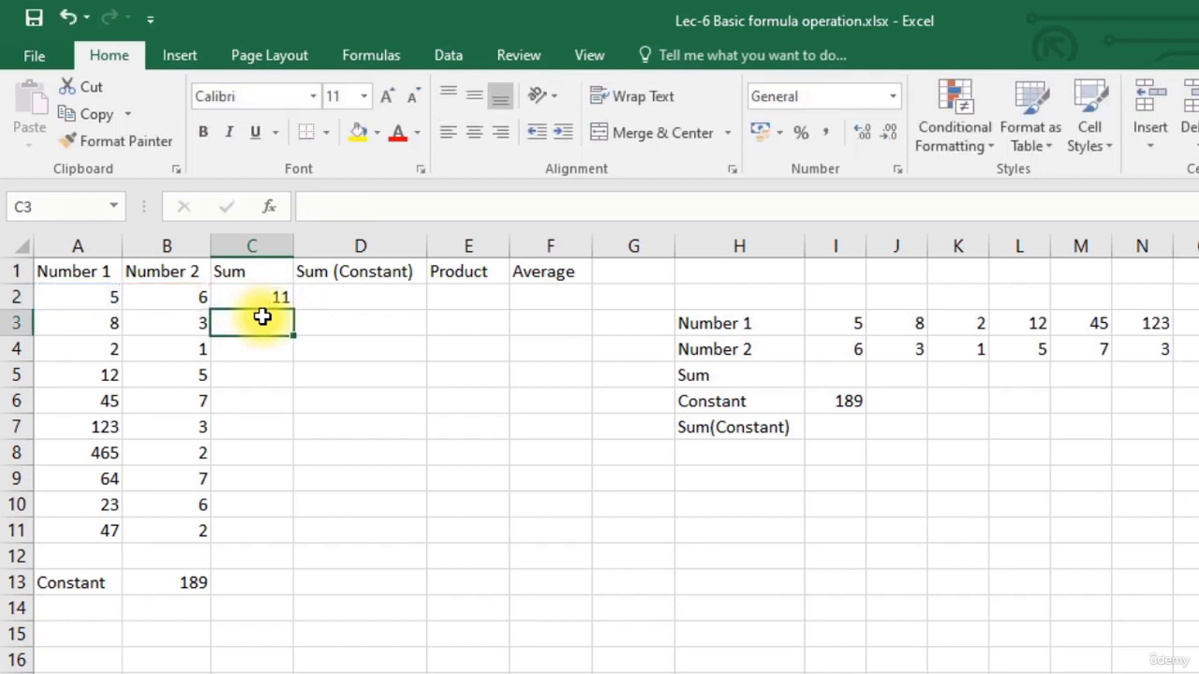
- Inspect the formula in C2 and the cells it references, leaving it as entered
key("Up")
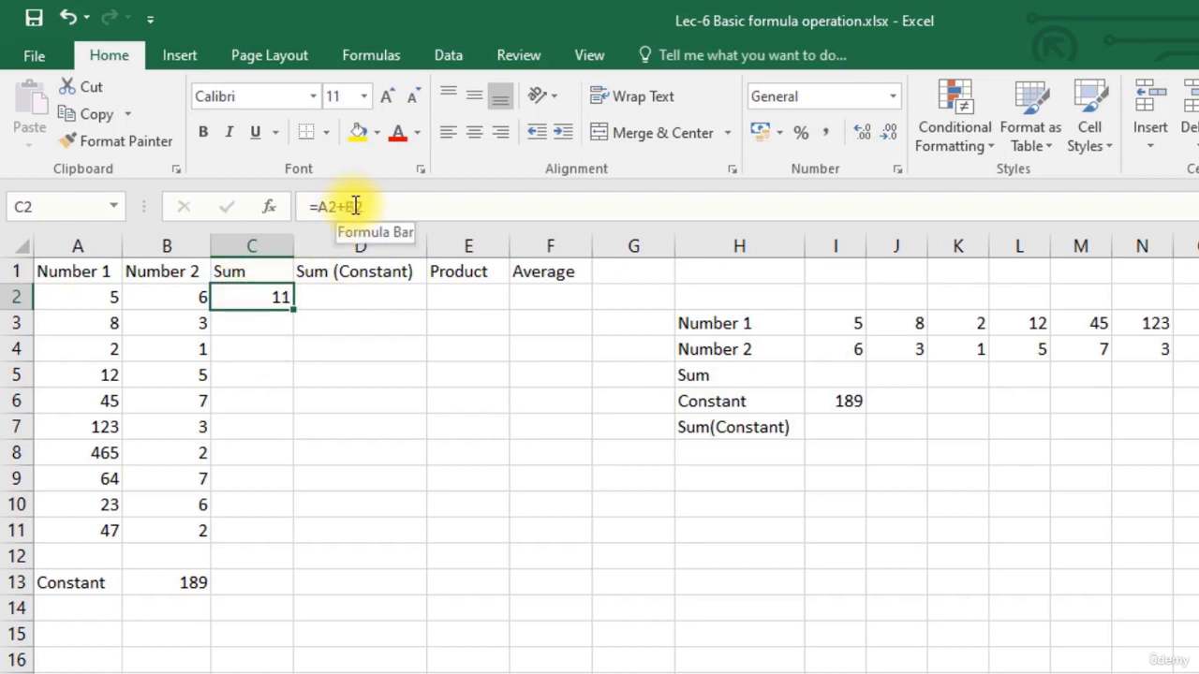
double_click(268, 298)
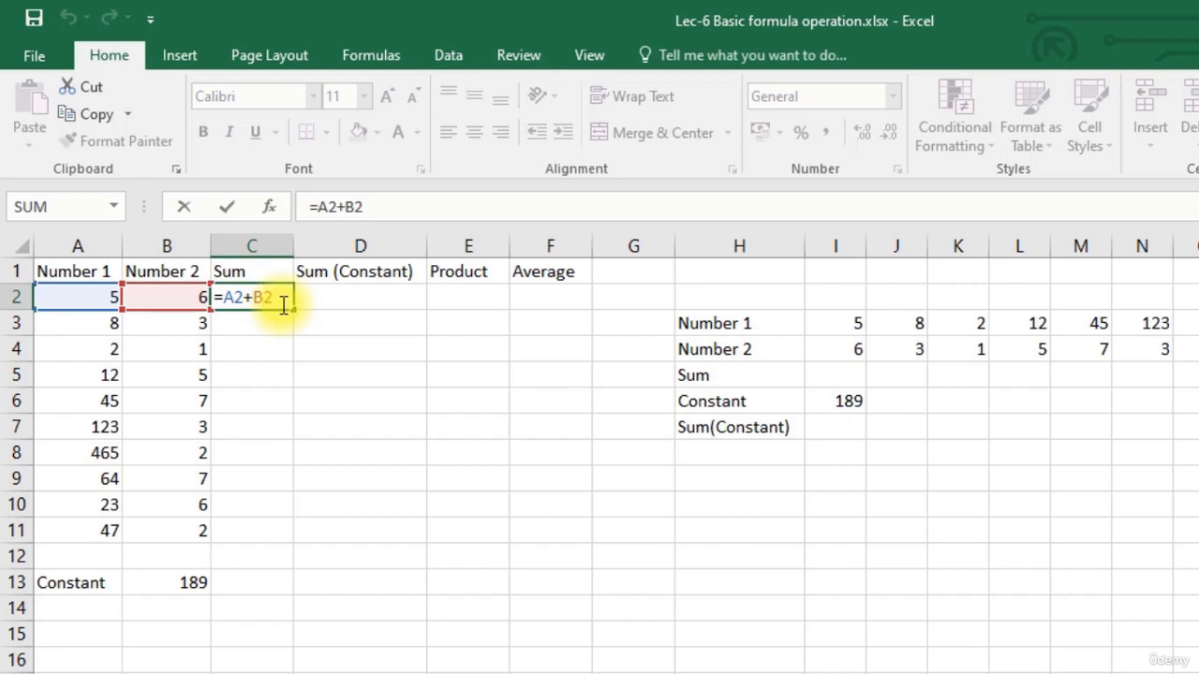
key("Return")
left_click(284, 305)
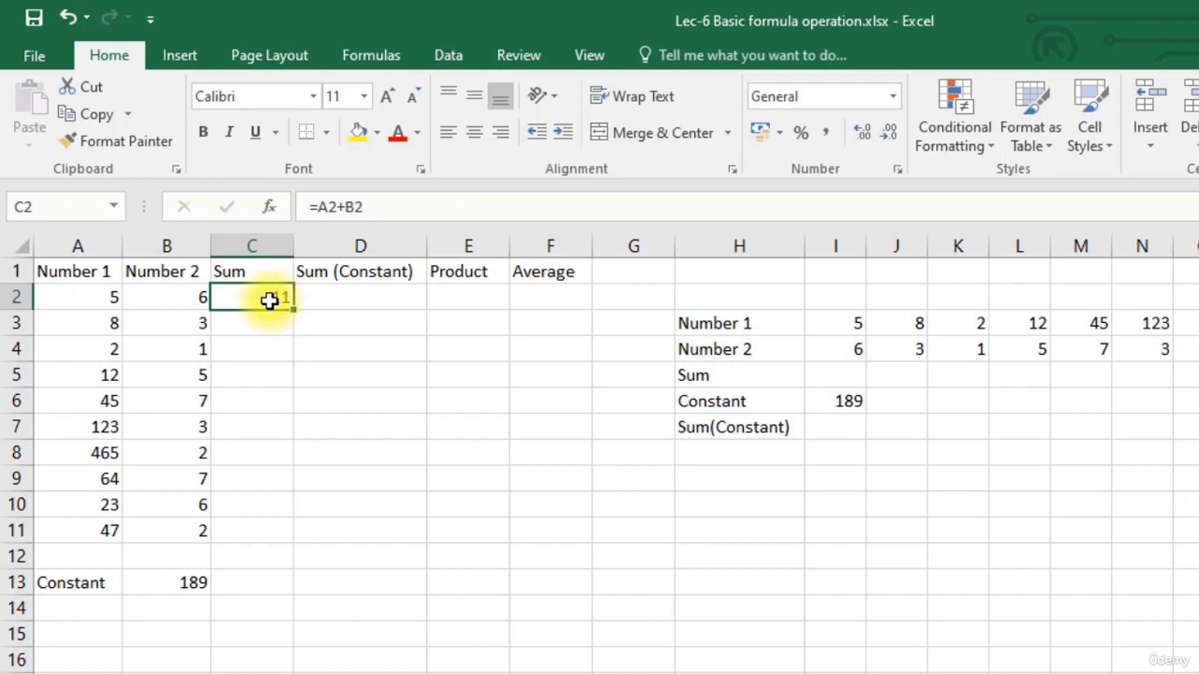
double_click(270, 300)
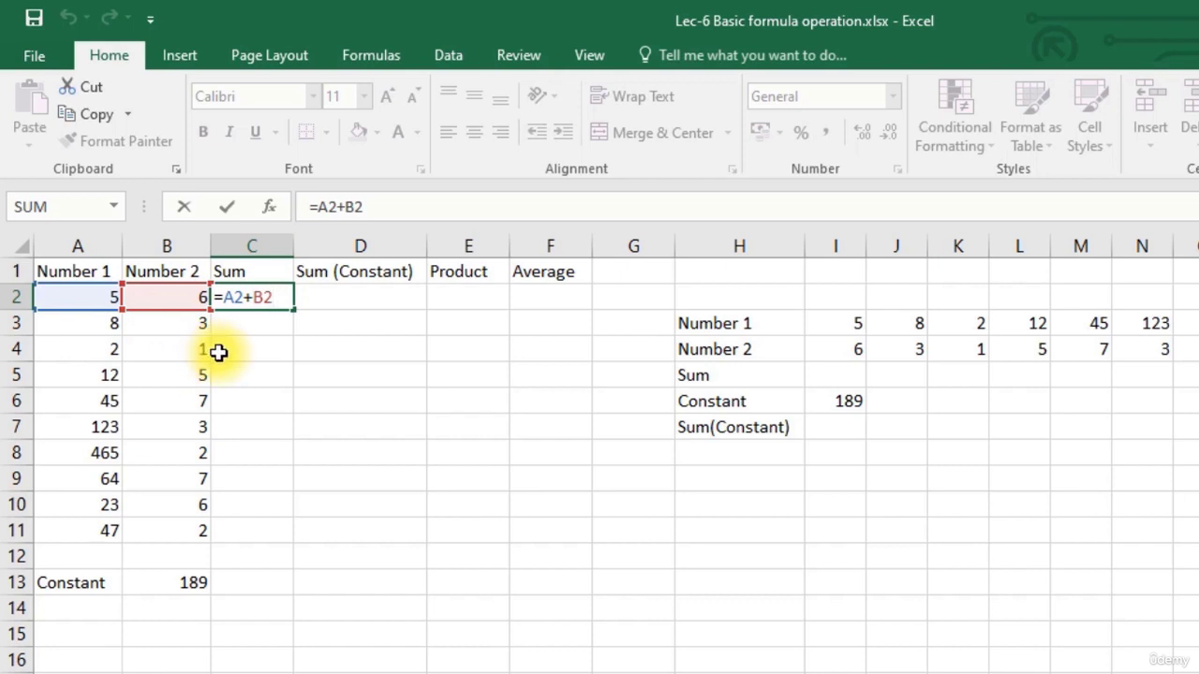
key("ctrl+Return")
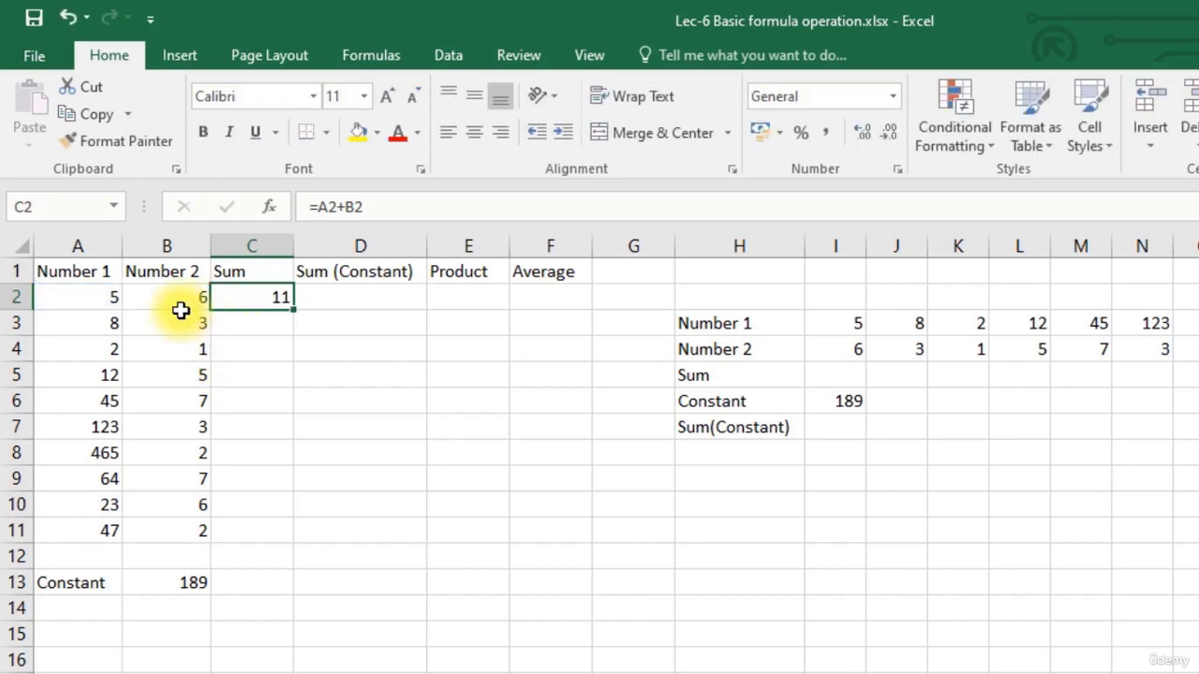
- Change the first Number 1 value in cell A2 to 50
left_click(181, 315)
left_click(108, 298)
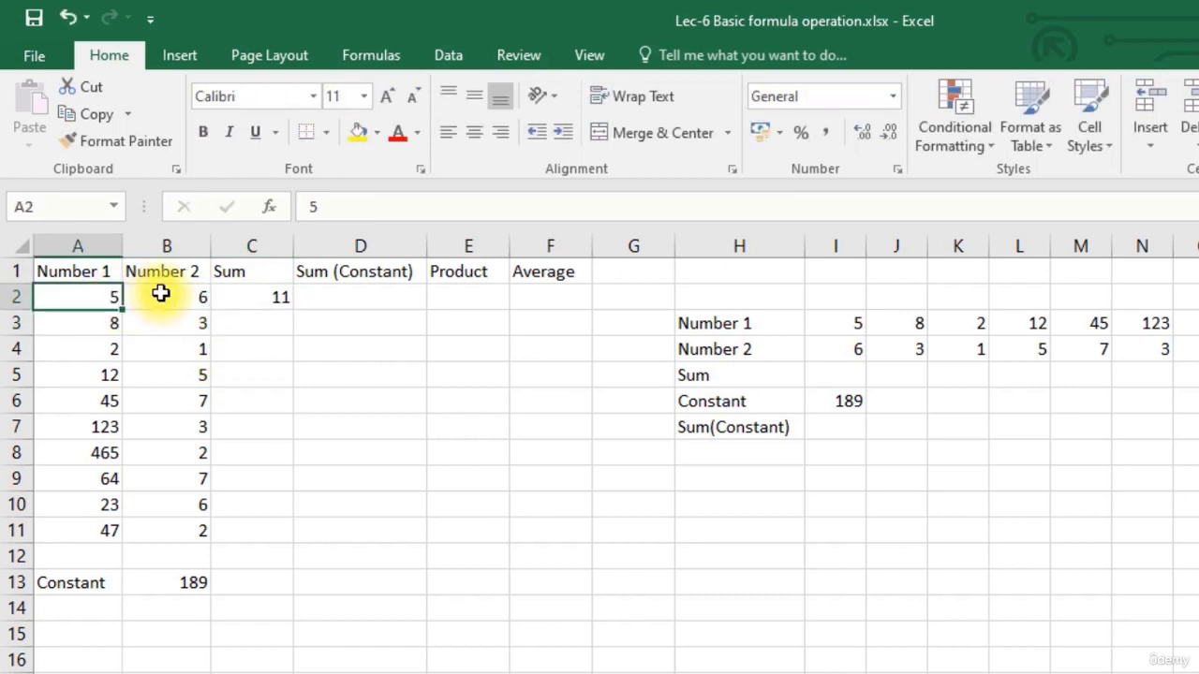
type("50")
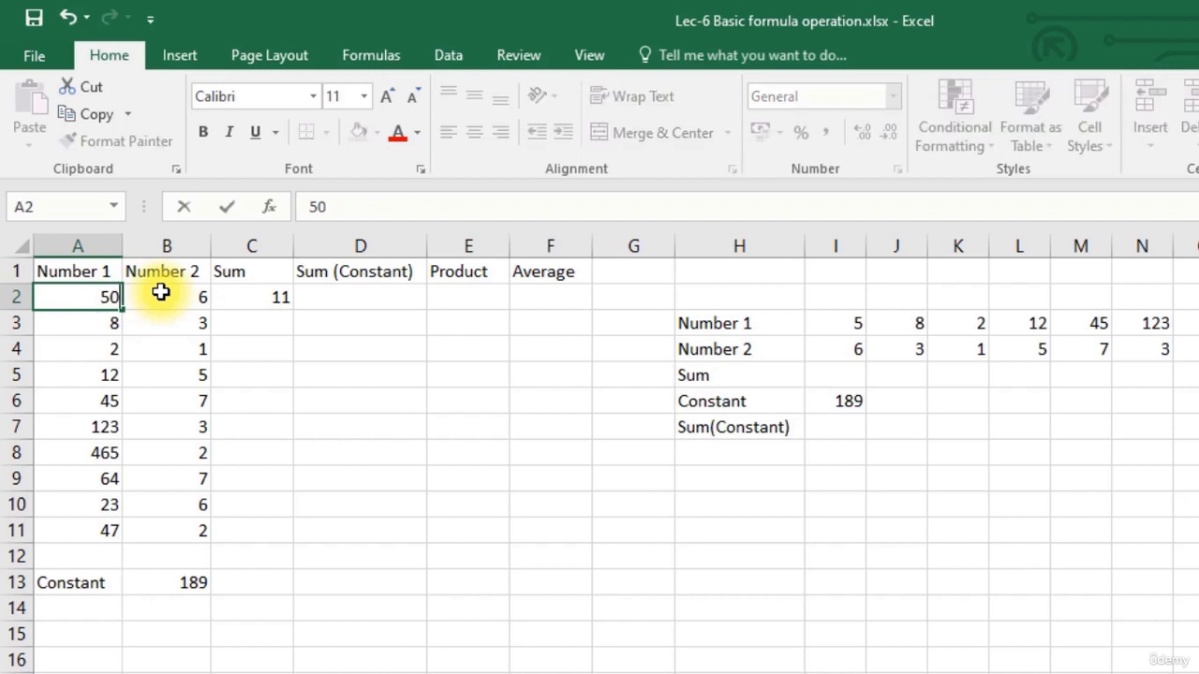
key("Return")
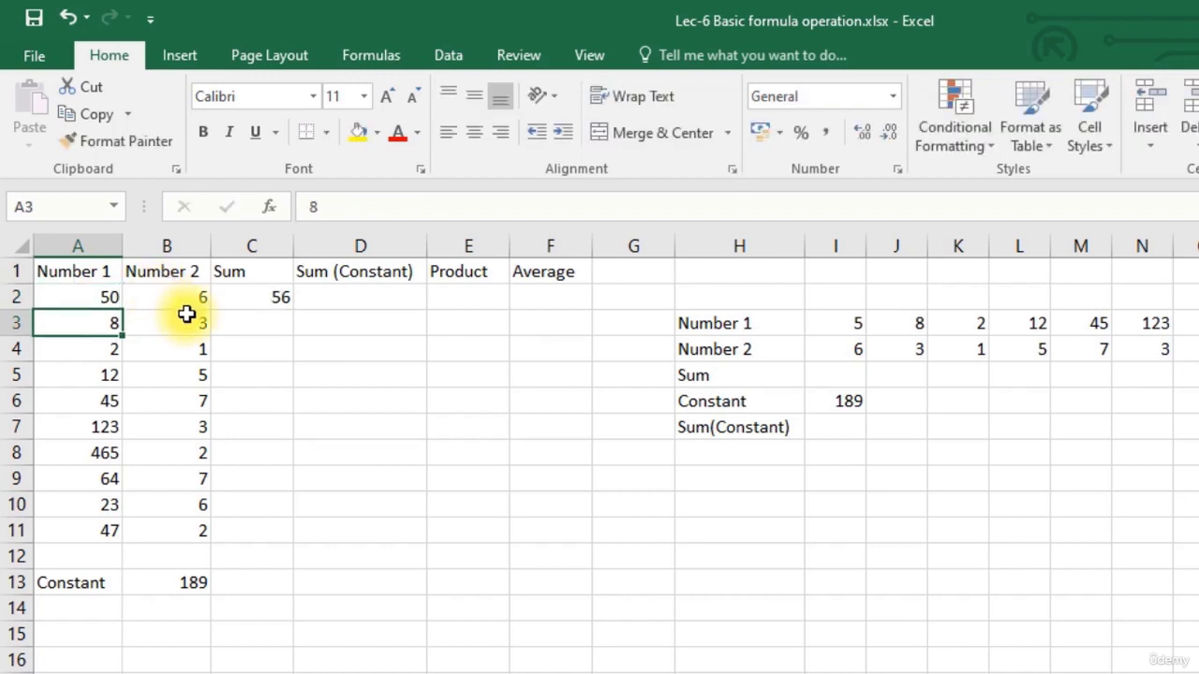
- Fill the sum formula from C2 down into C3
left_click(246, 318)
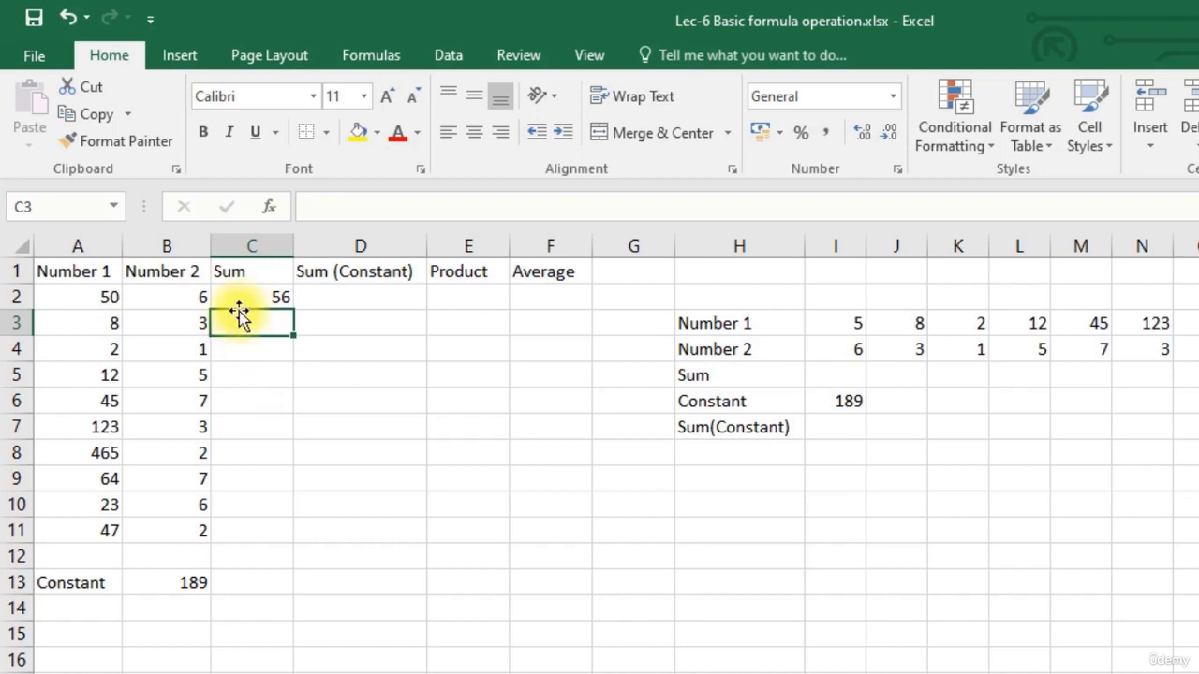
left_click(242, 298)
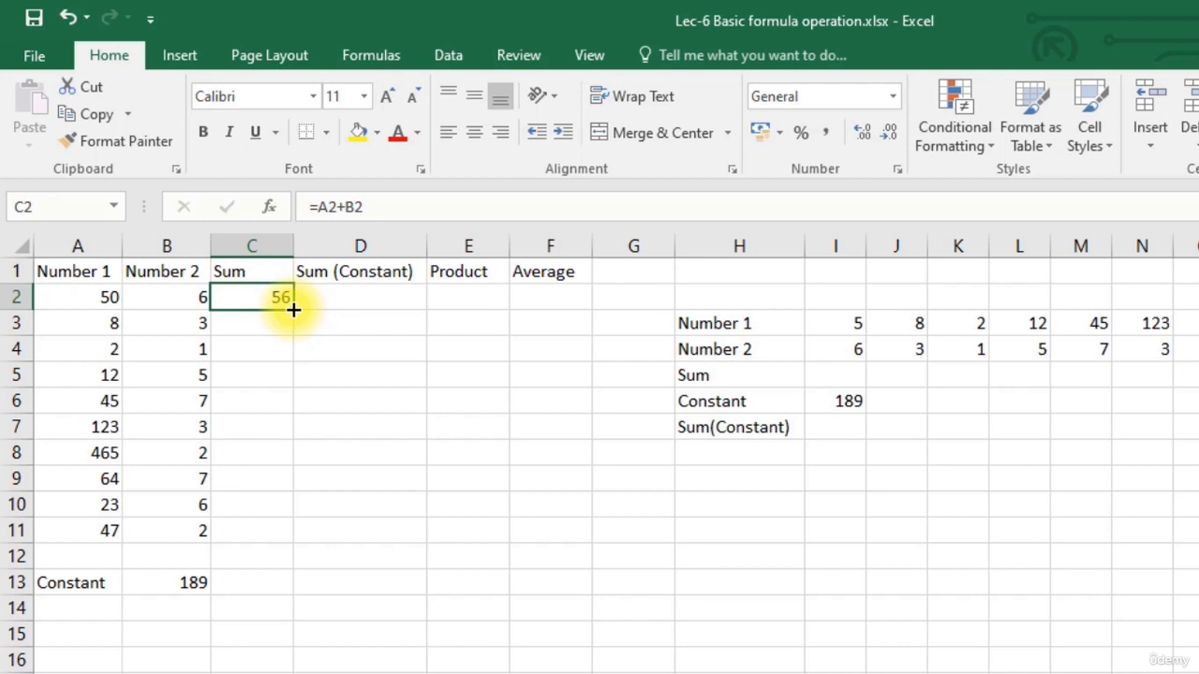
left_click_drag(293, 310, 293, 335)
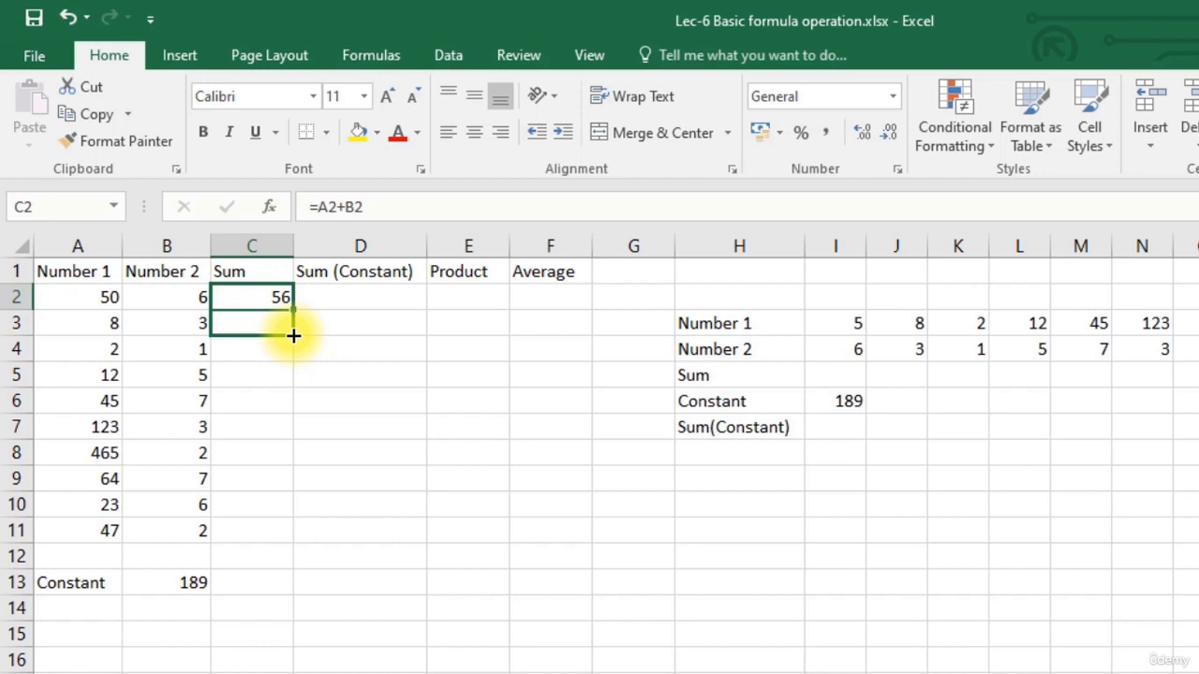
mouse_move(293, 335)
left_mouse_down()
mouse_move(292, 365)
mouse_move(292, 344)
left_mouse_up()
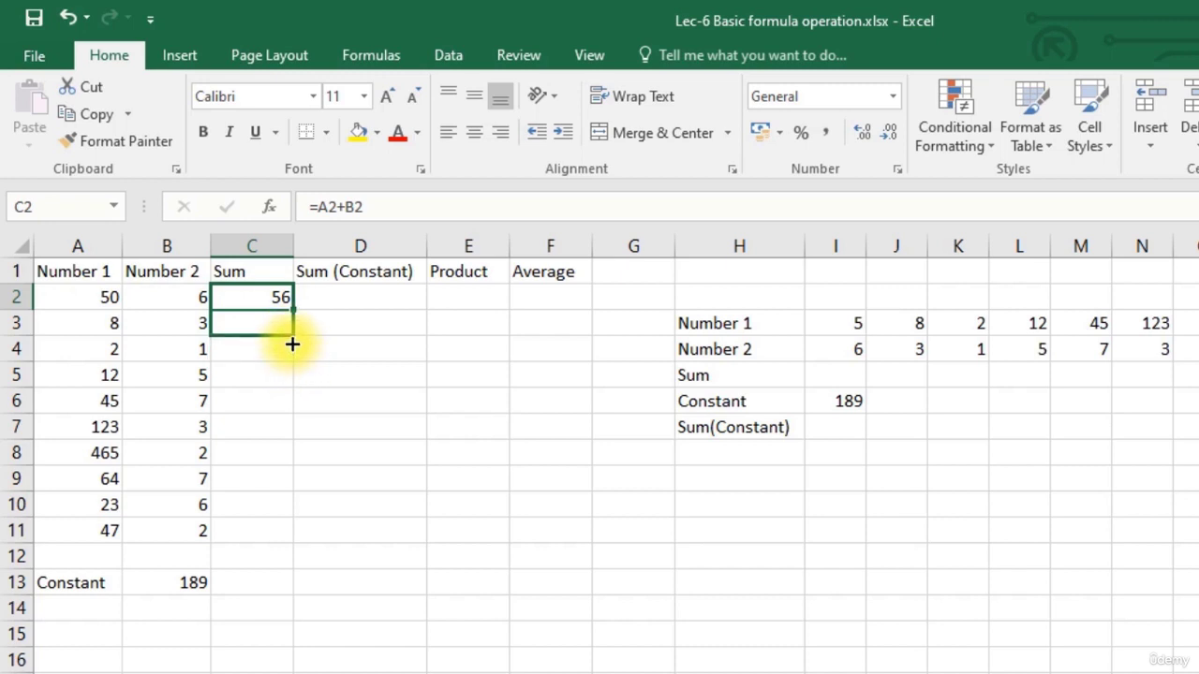
left_click_drag(292, 345, 291, 342)
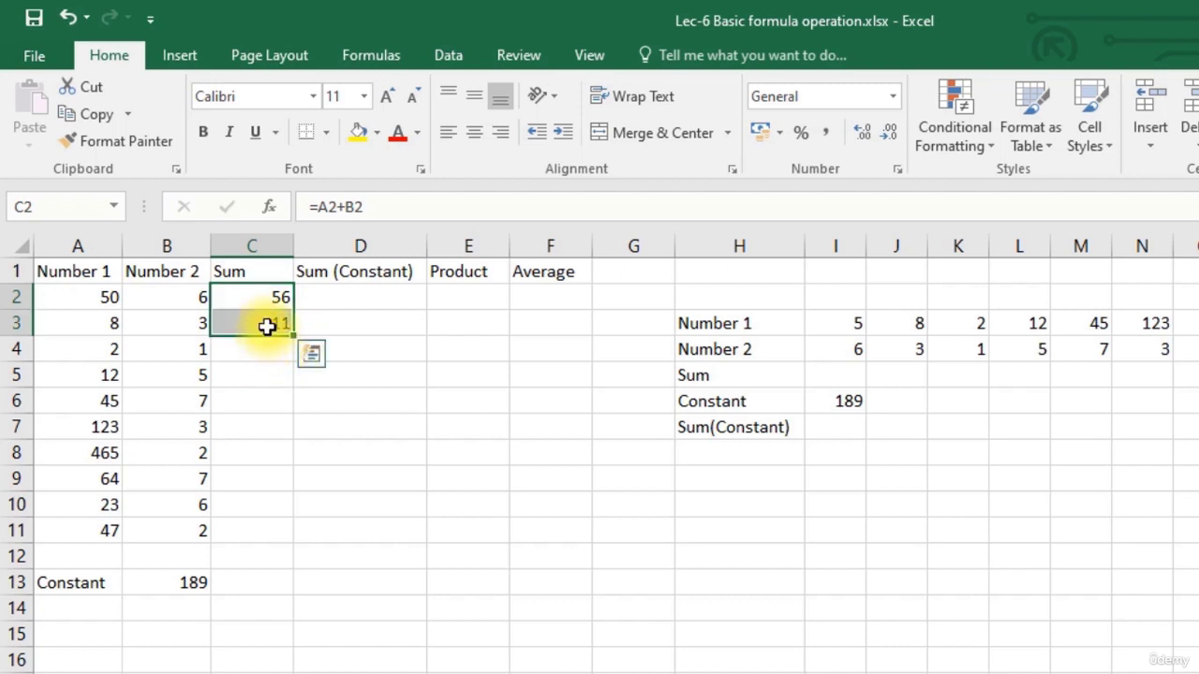
- Inspect the copied formula in C3 and check which cells in row 3 it references
left_click(268, 324)
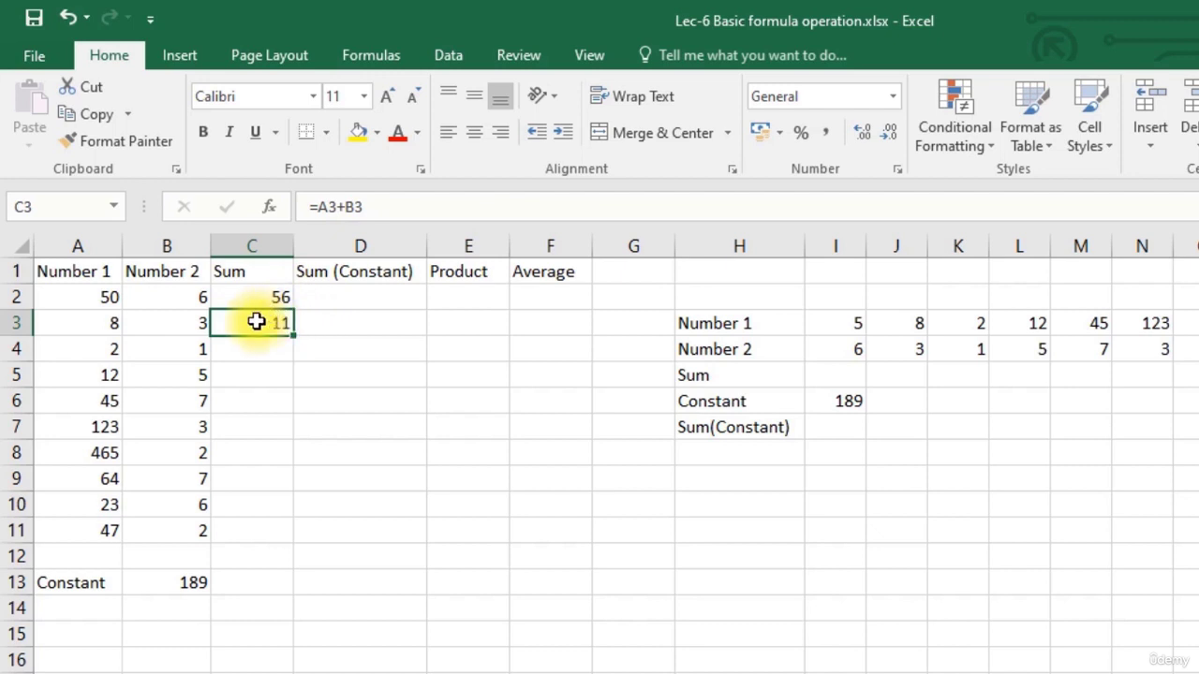
left_click(95, 324)
left_click(241, 327)
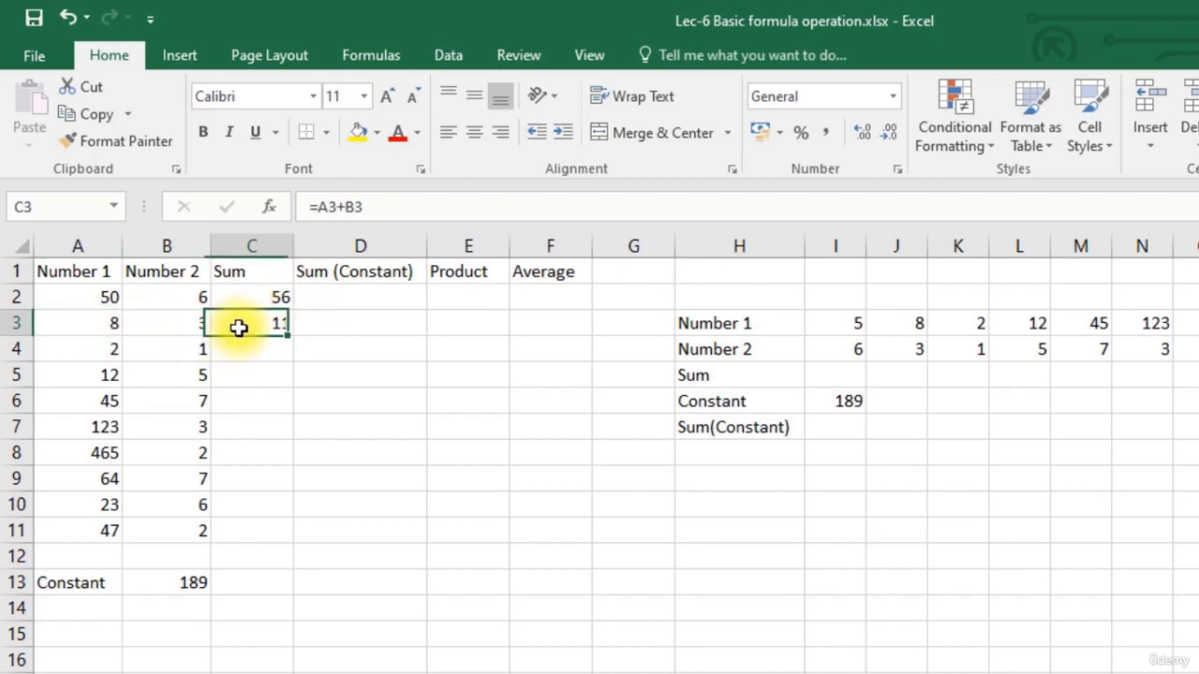
double_click(237, 327)
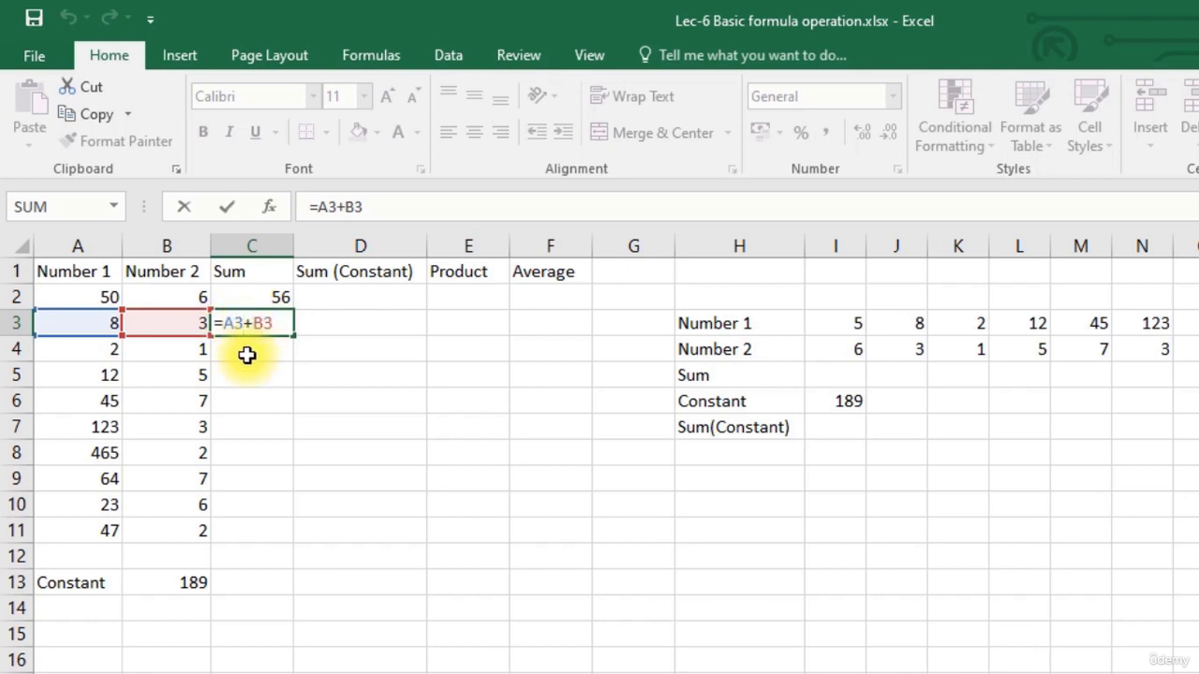
key("ctrl+Return")
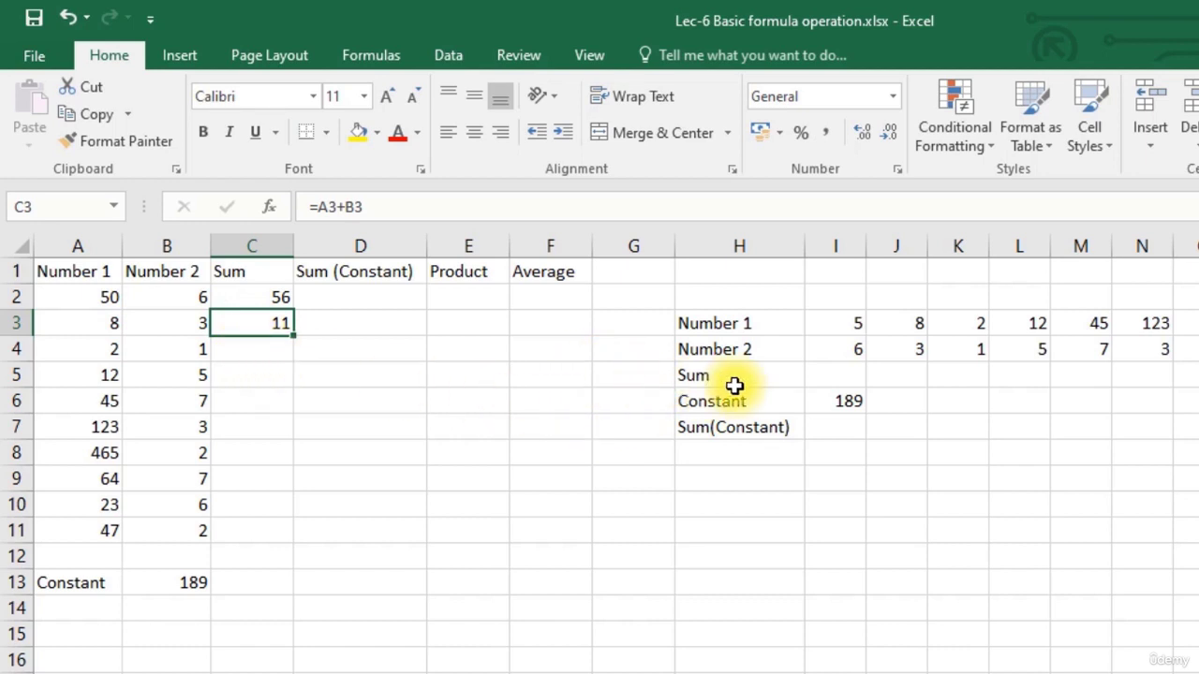
- Enter the formula =I3+I4 in cell I5 to add the first pair of the horizontal table
left_click(835, 376)
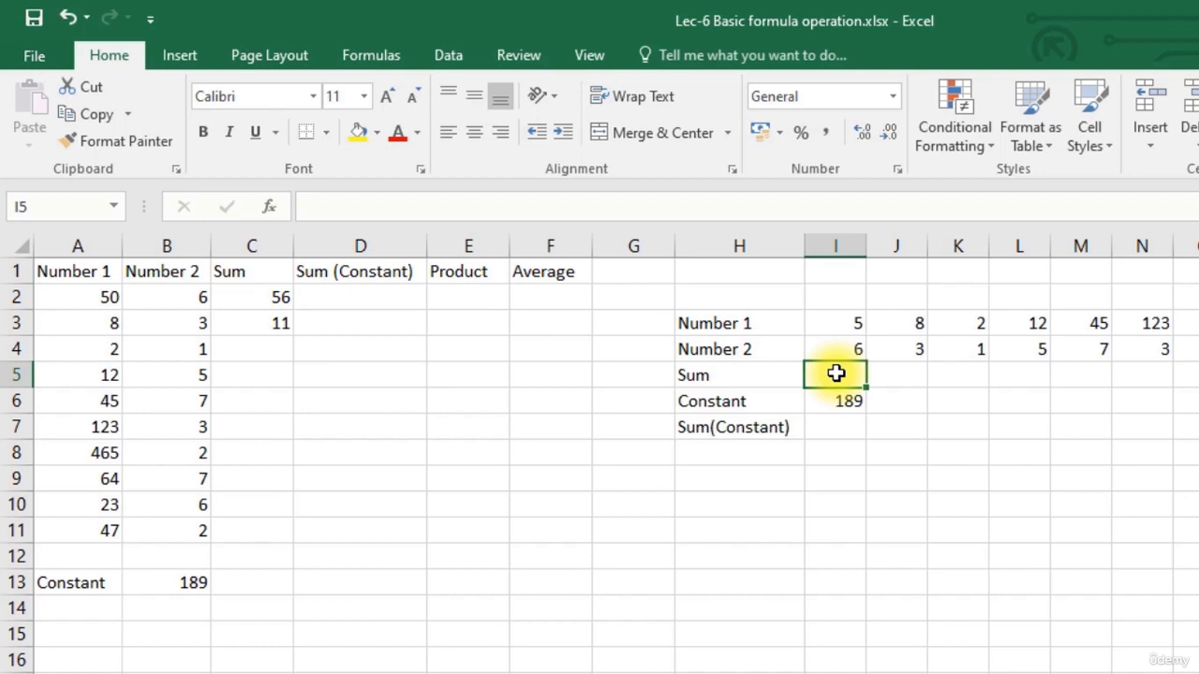
type("=")
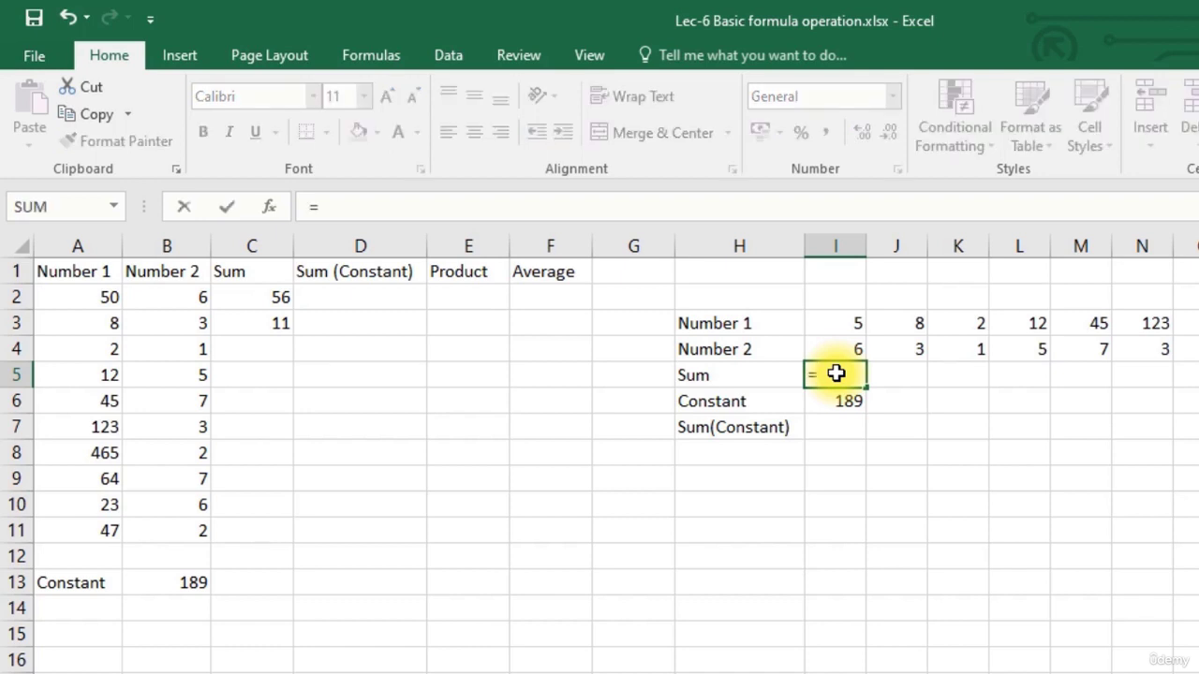
left_click(849, 330)
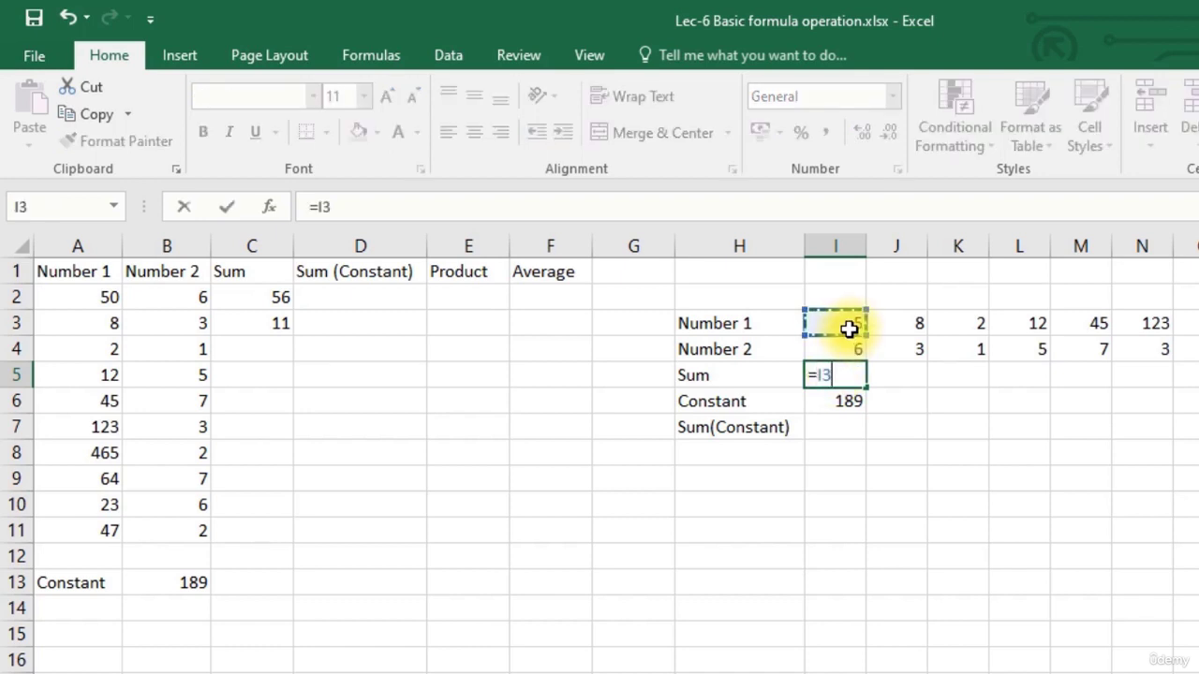
type("+")
left_click(861, 355)
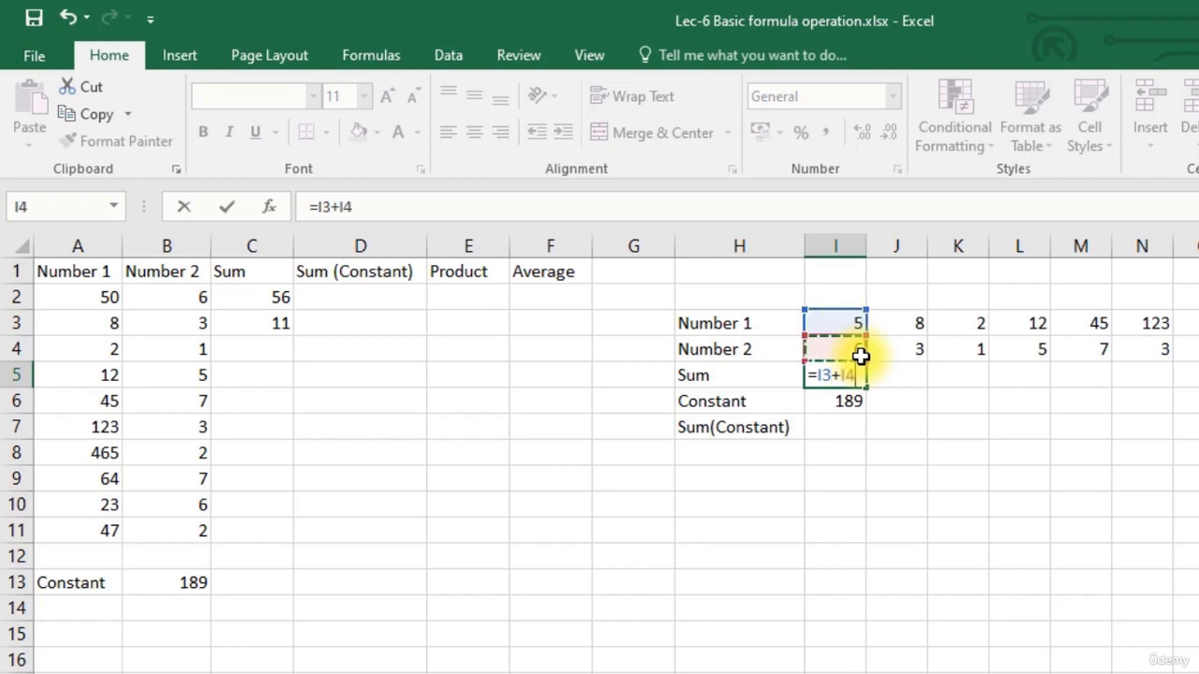
key("Return")
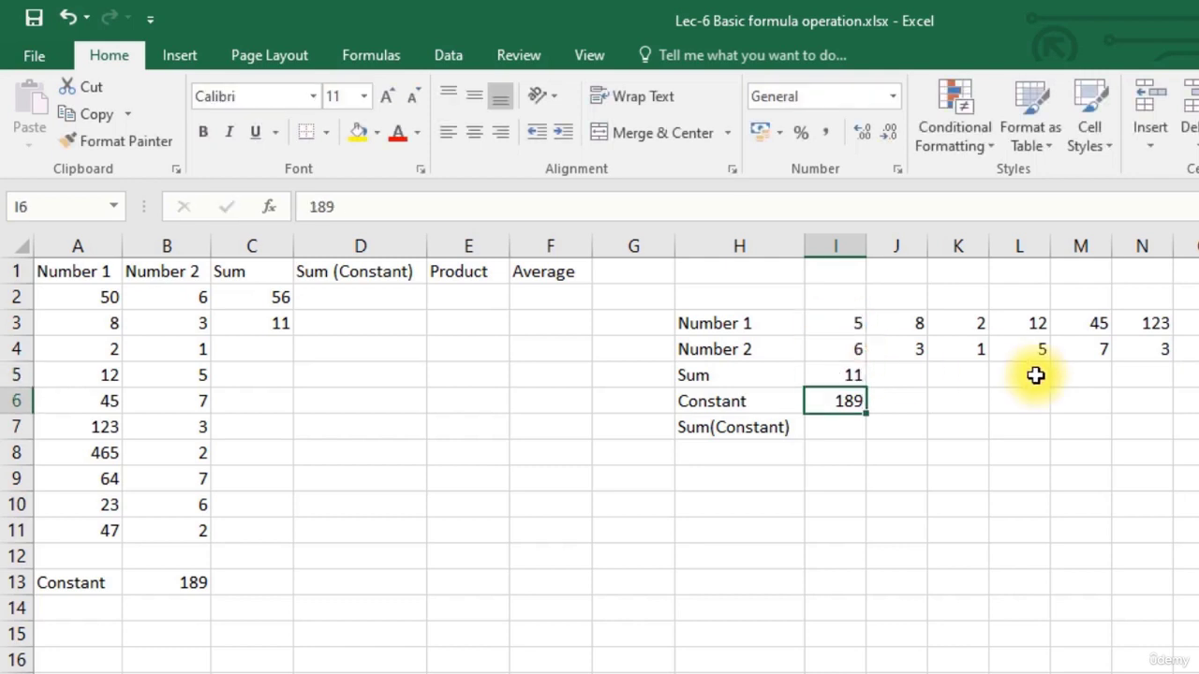
- Fill the sum formula from I5 across into J5 and check which cells the copied formula references
left_click(815, 374)
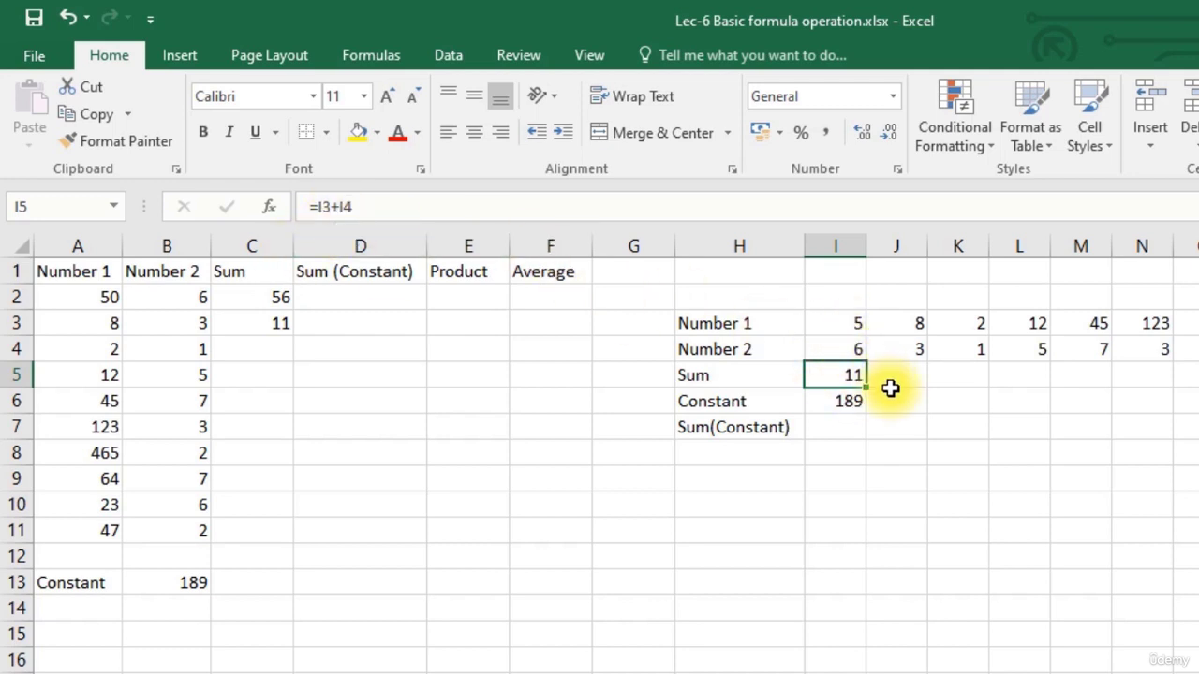
left_click_drag(867, 386, 920, 384)
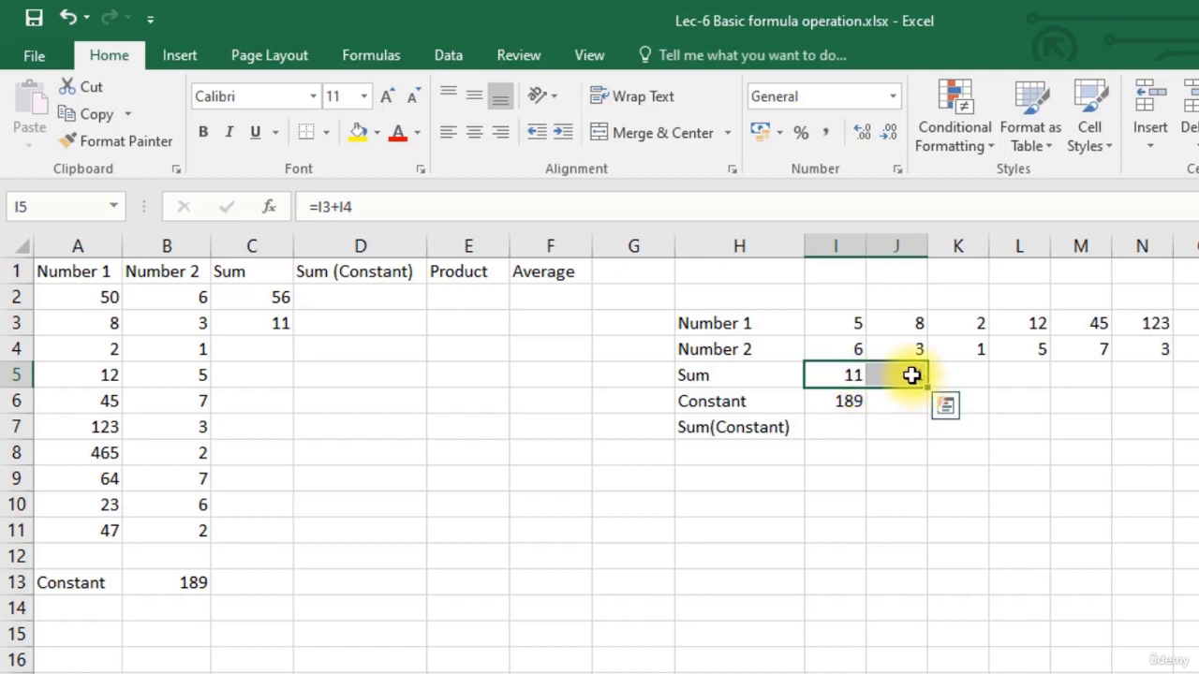
left_click(911, 375)
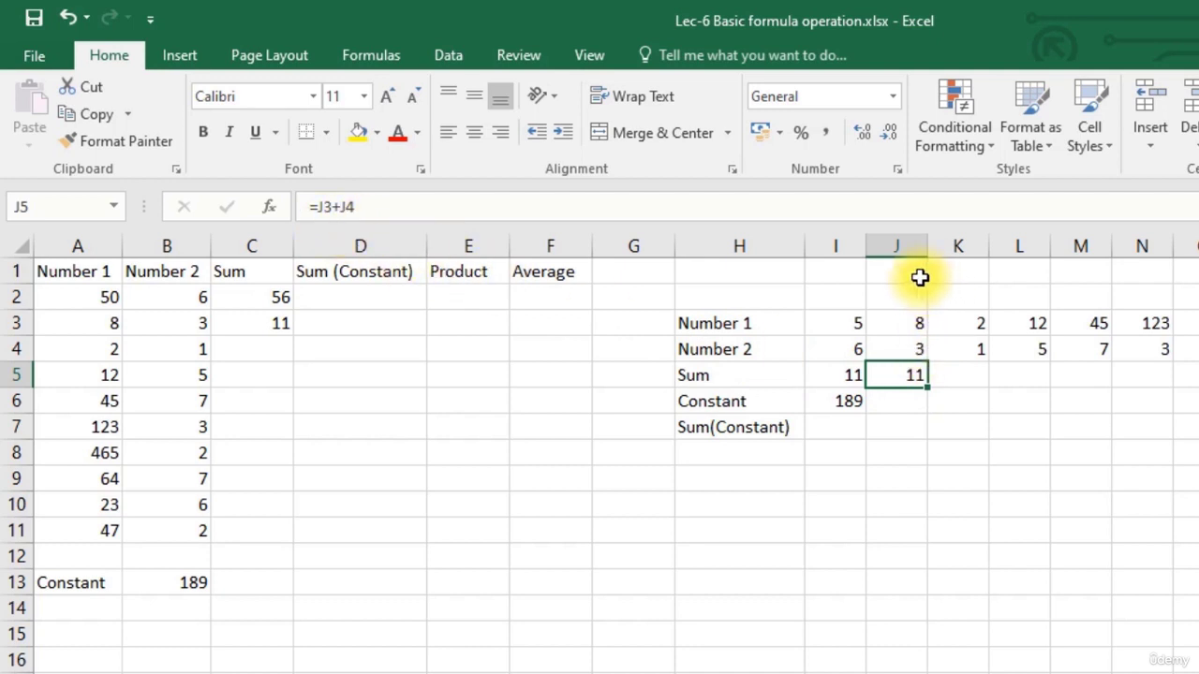
double_click(916, 375)
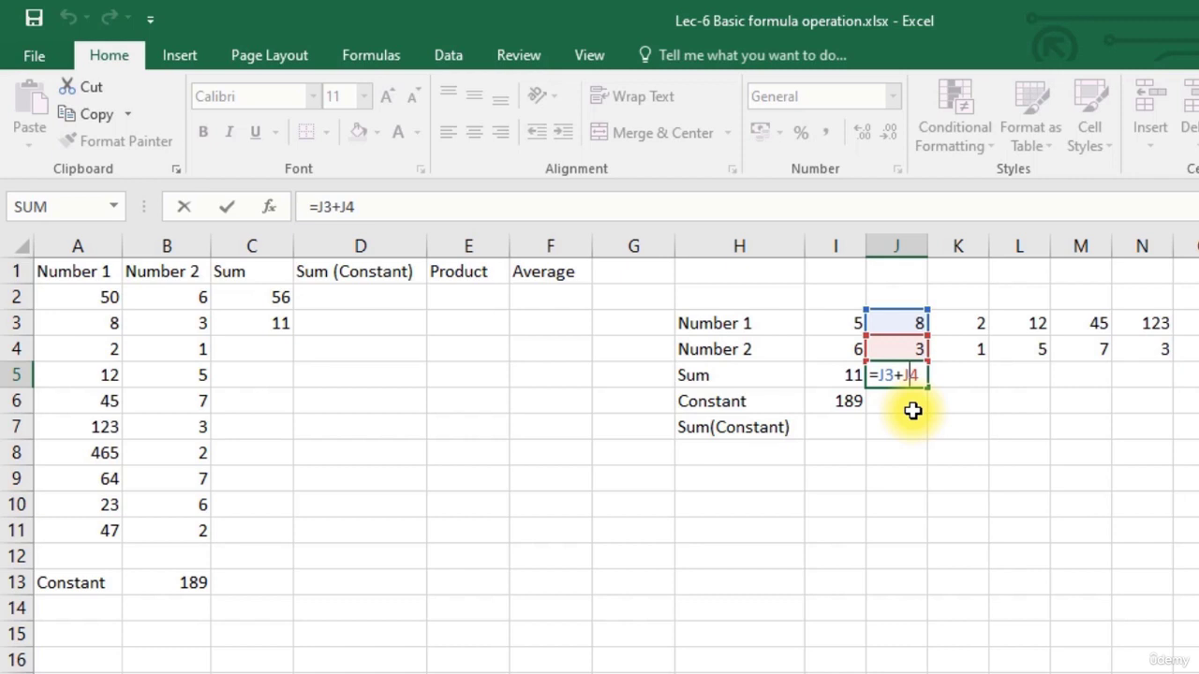
left_click(834, 452)
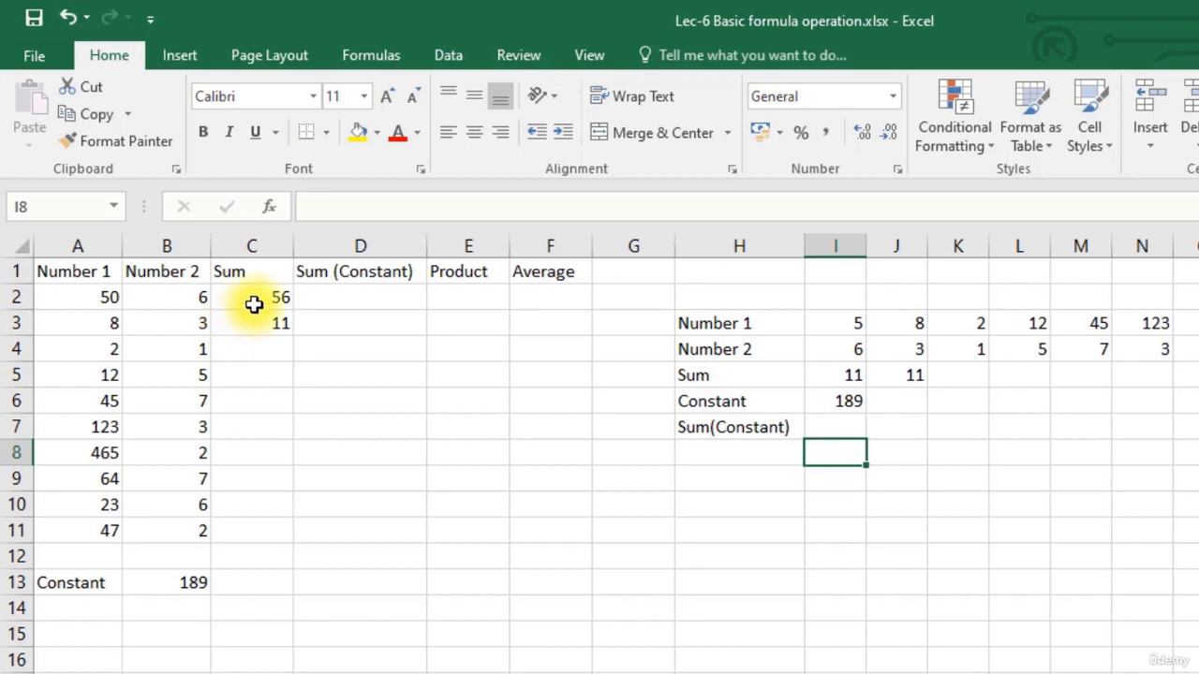
- Fill the sum formulas through both tables, from C2 down to C11 and from I5 across to R5
left_click_drag(254, 295, 267, 316)
left_click(264, 296)
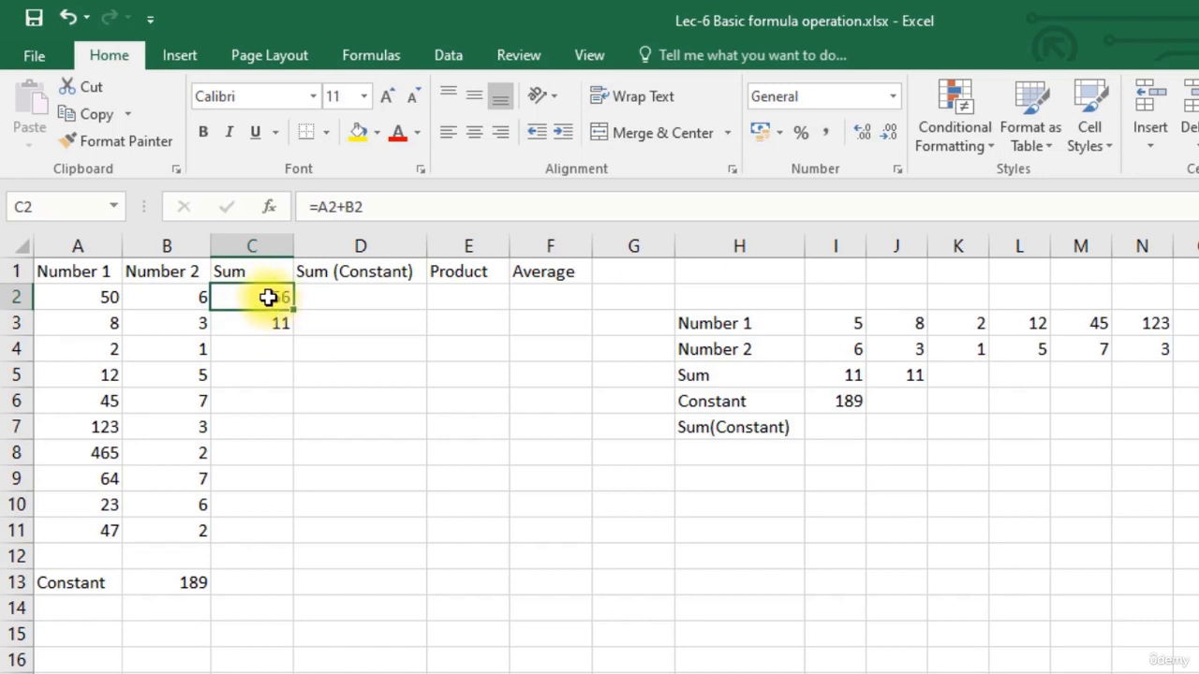
left_click_drag(294, 309, 300, 535)
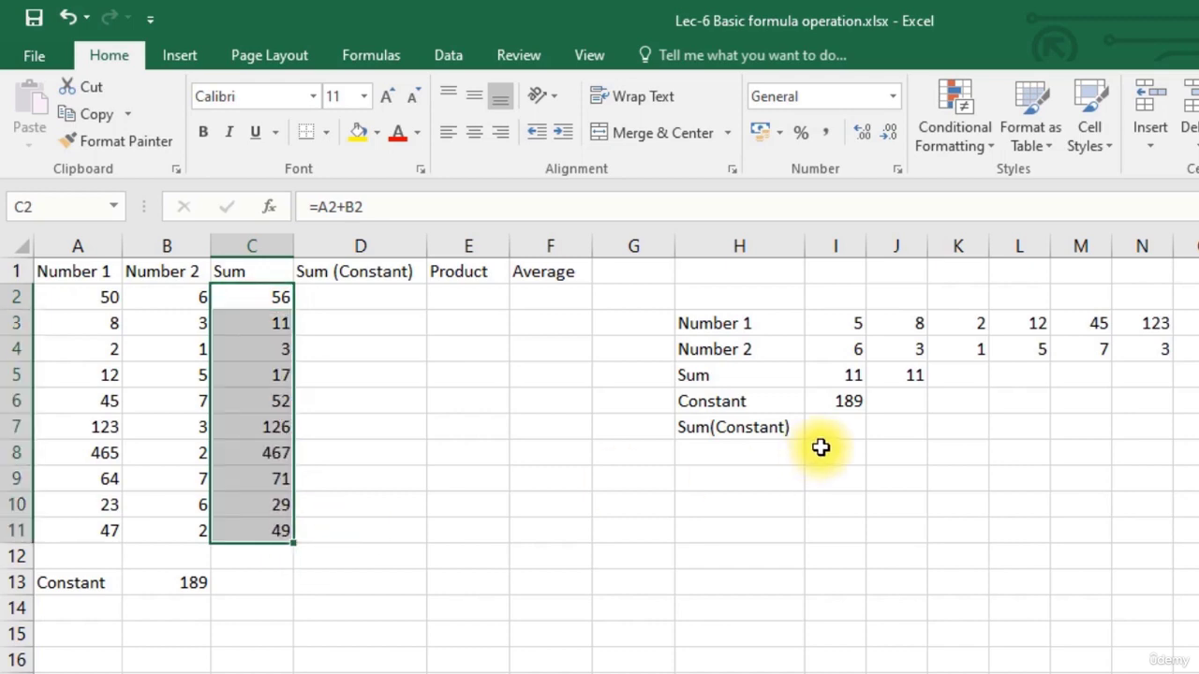
left_click(854, 375)
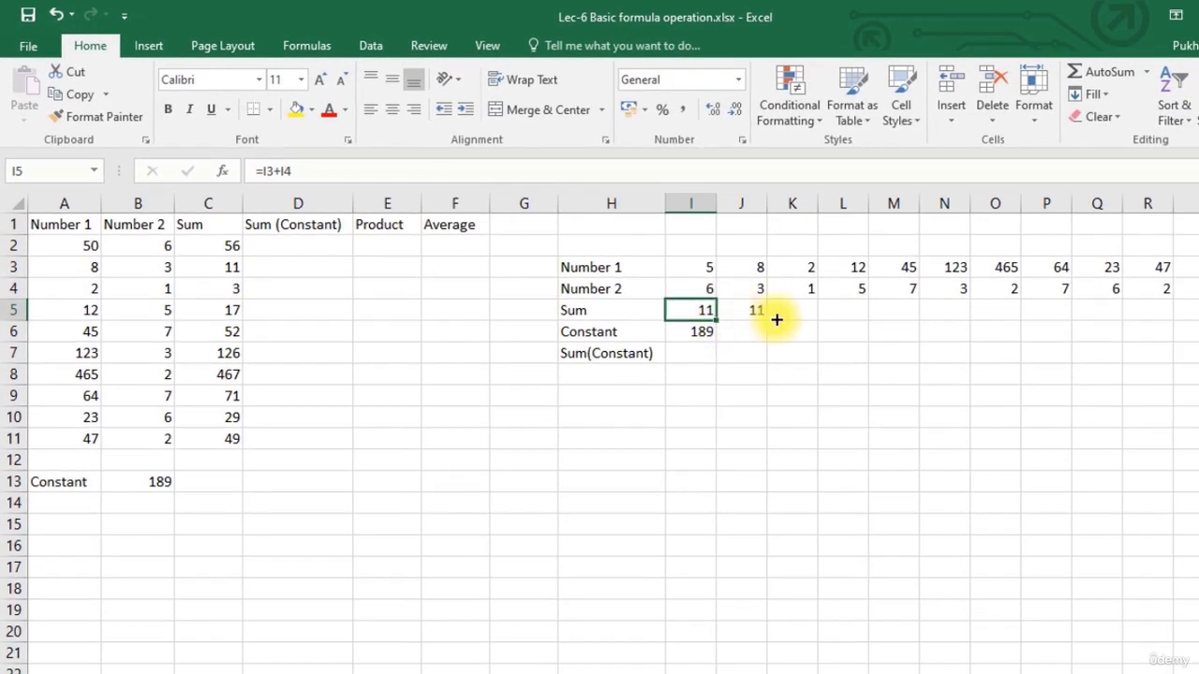
left_click_drag(777, 319, 1157, 310)
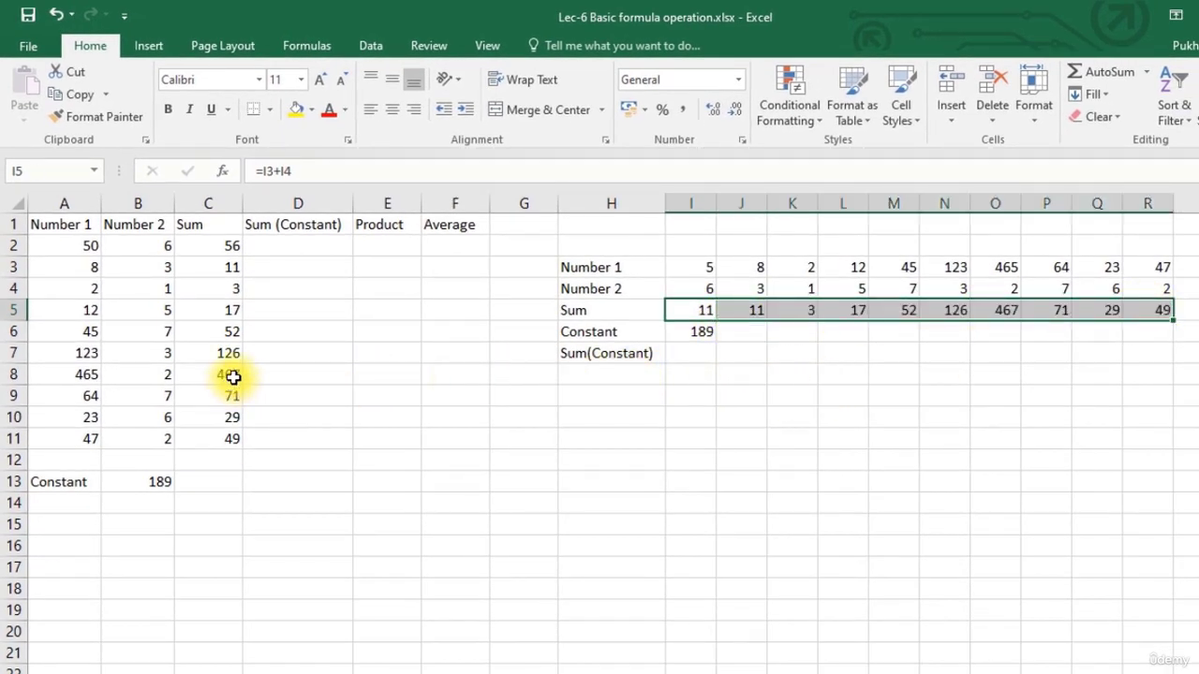
- Enter the formula =A2+B2+B13 in cell D2 to add the constant to the first pair of numbers
left_click(334, 334)
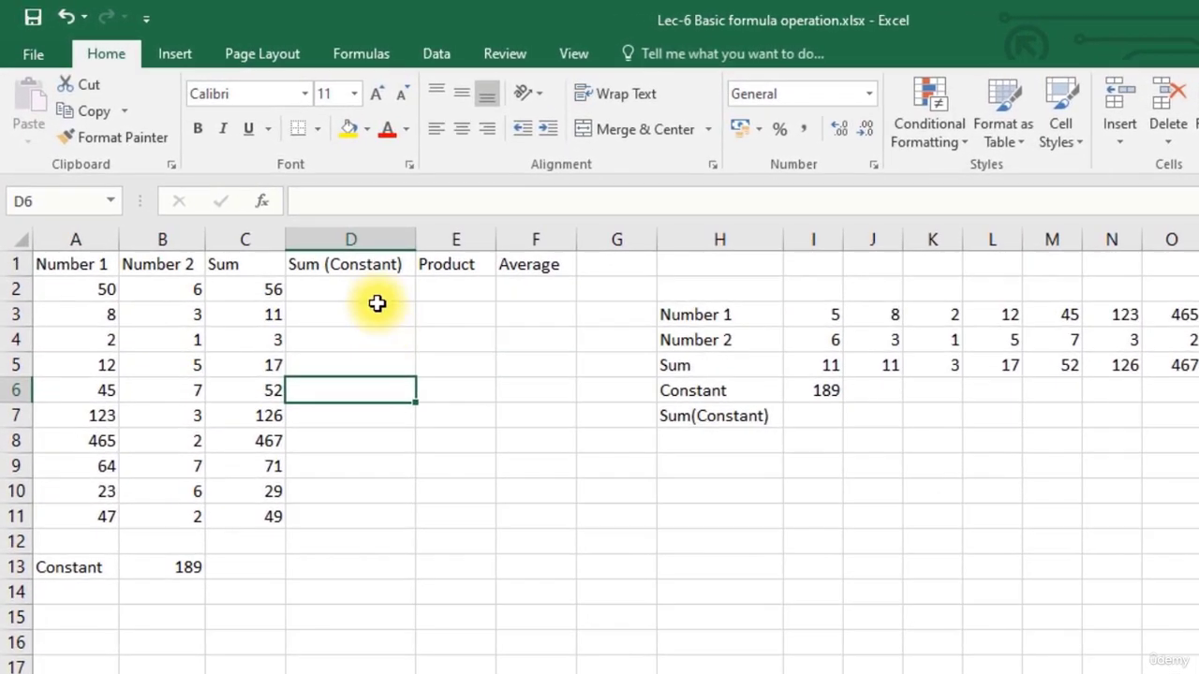
left_click(317, 251)
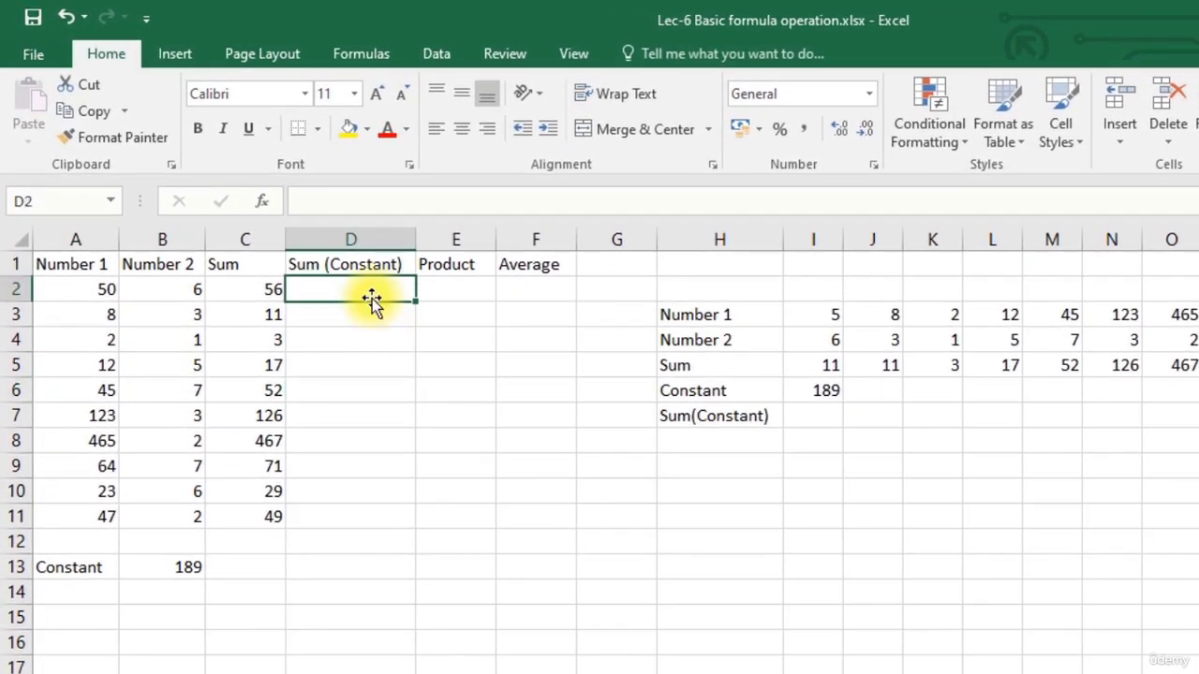
type("=")
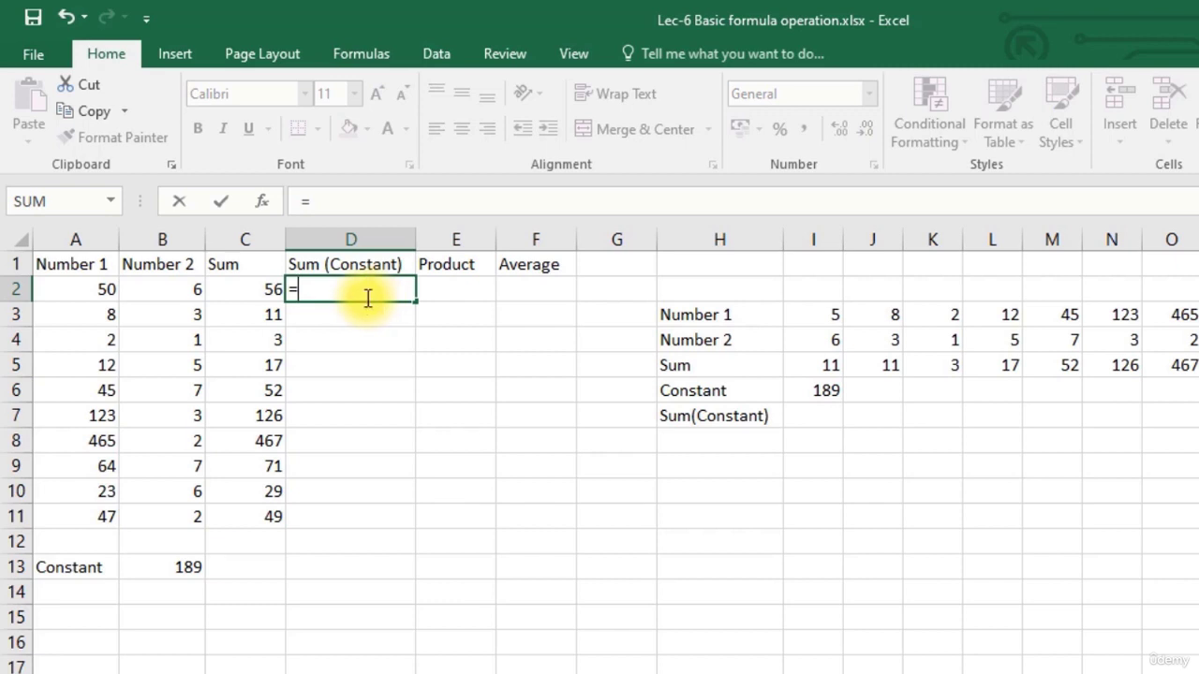
left_click(92, 291)
type("+")
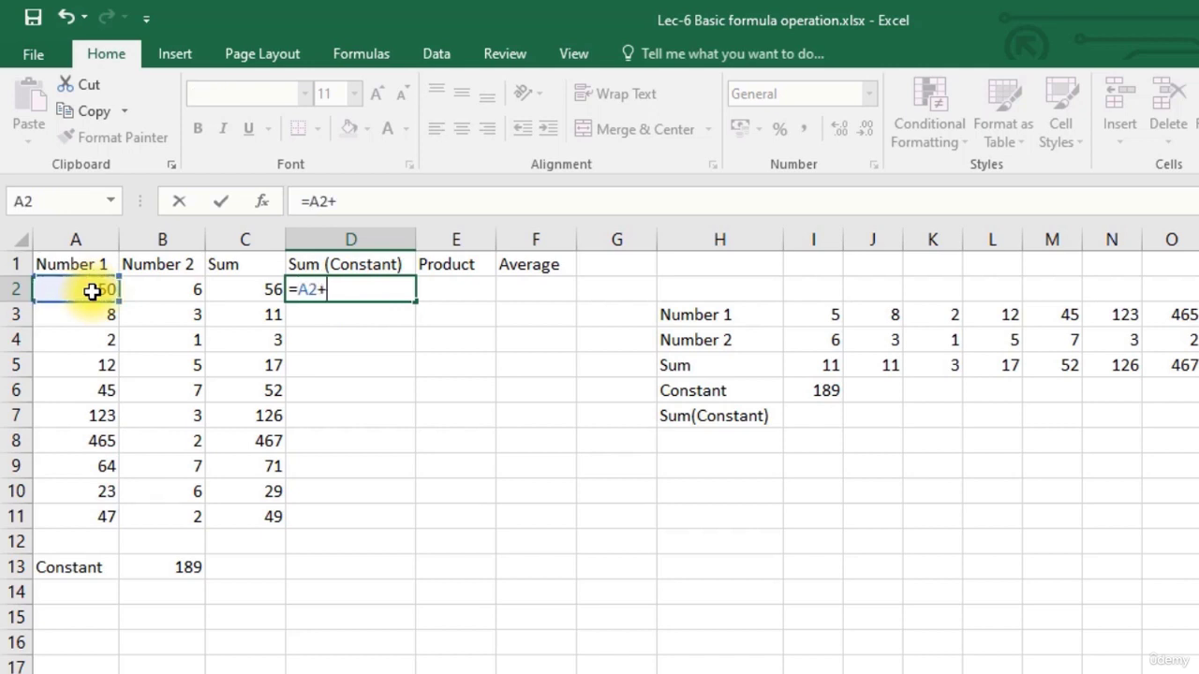
left_click(172, 291)
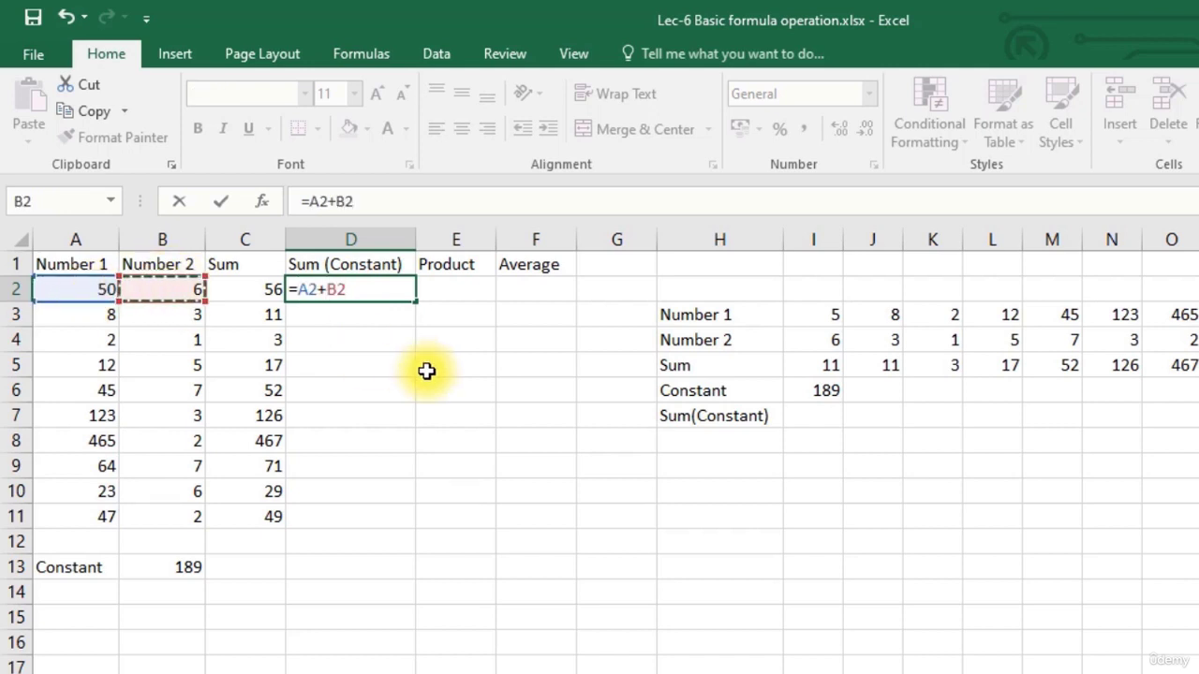
type("+")
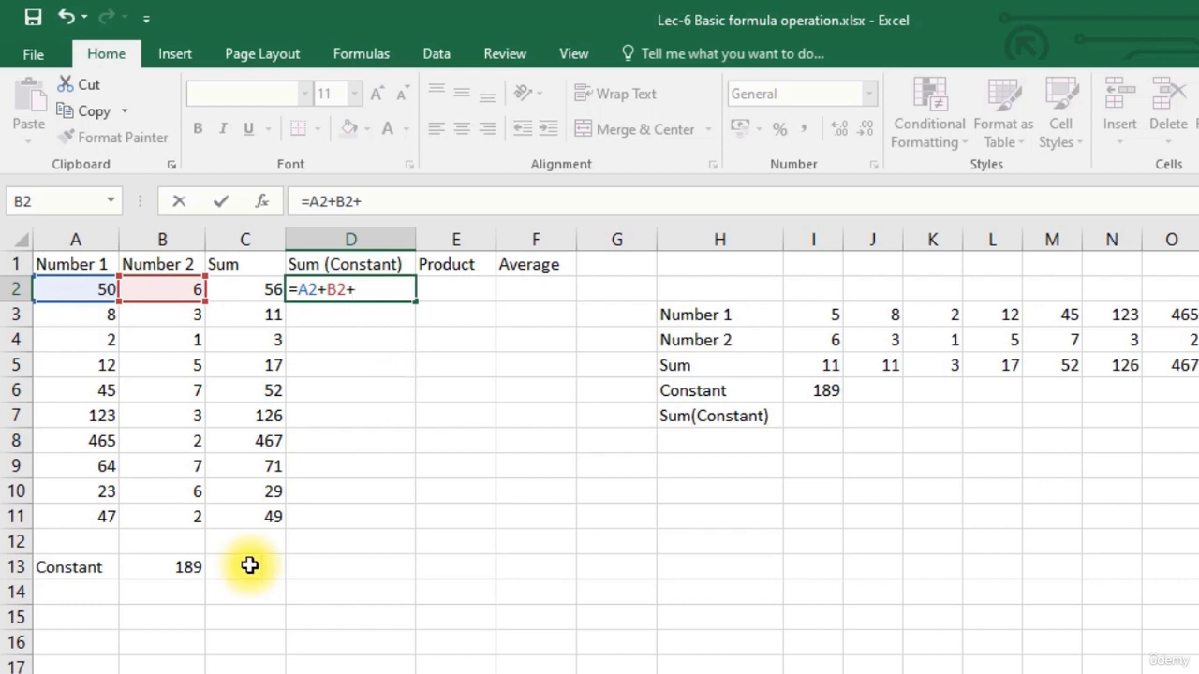
left_click(185, 568)
key("Return")
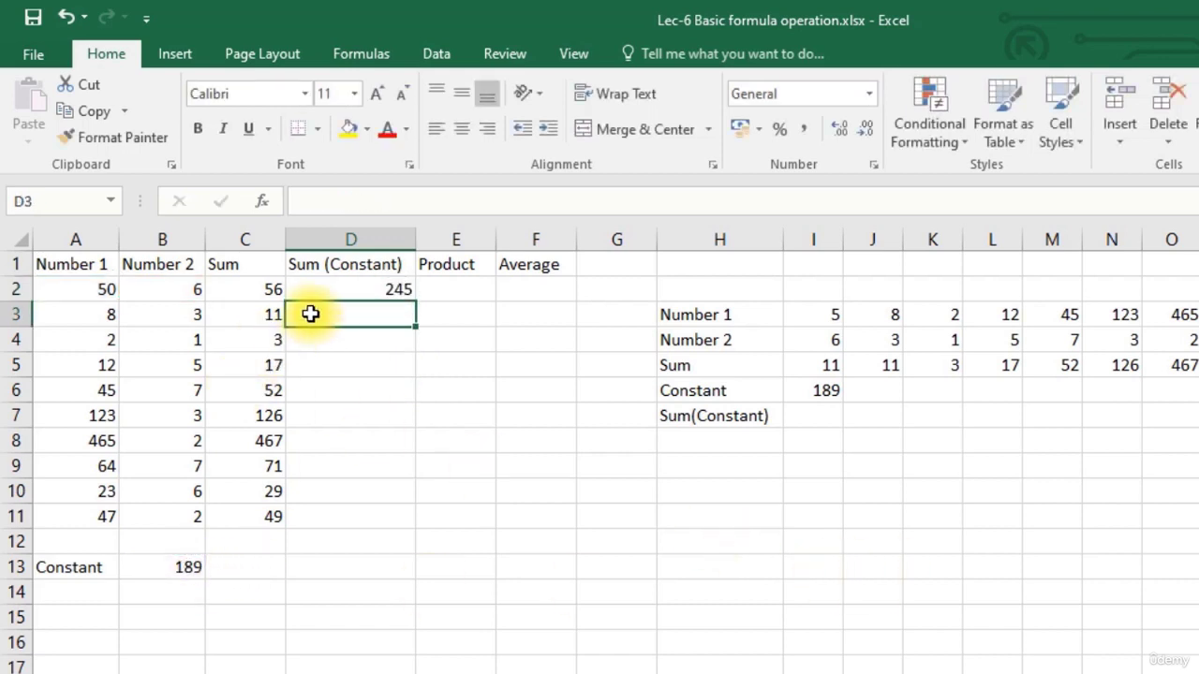
- Try filling the relative-reference formula from D2 down into D3 and inspect which cells the copy references
left_click(356, 290)
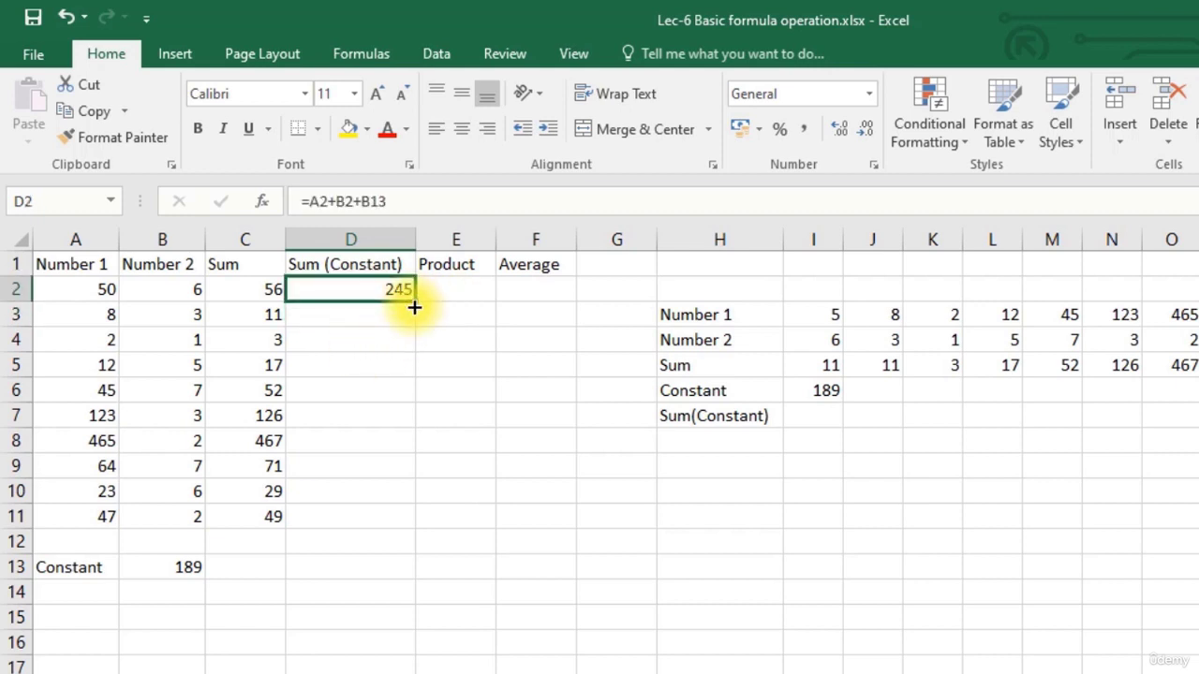
left_click_drag(415, 310, 415, 327)
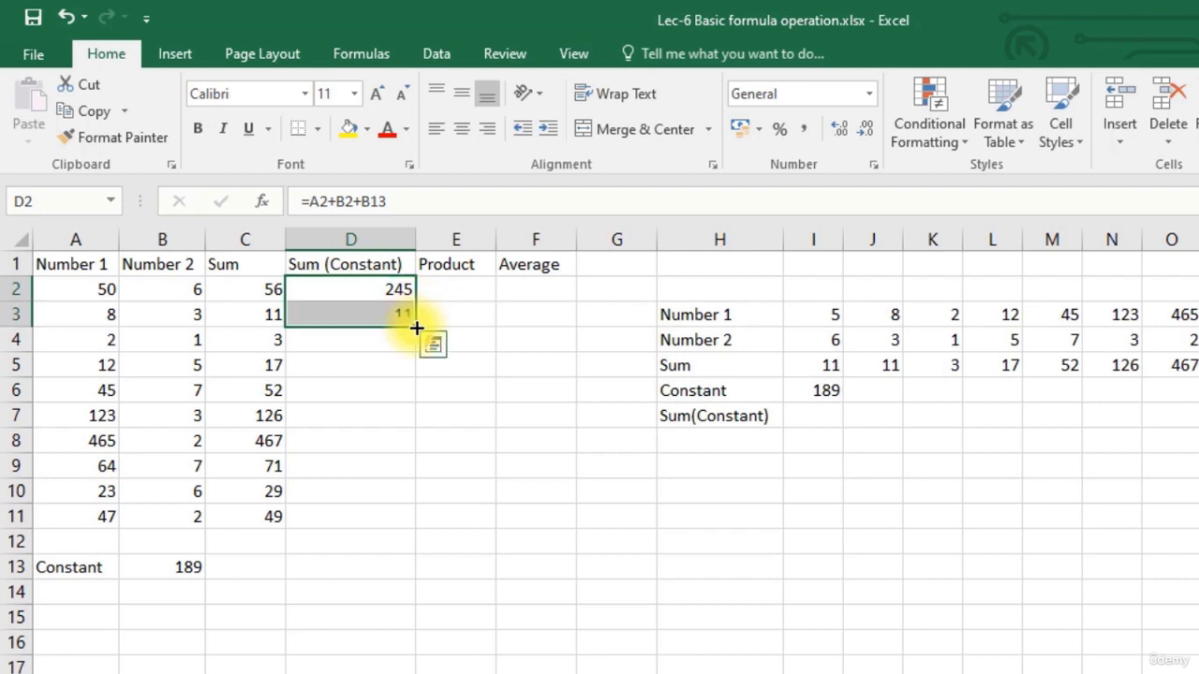
left_click(387, 315)
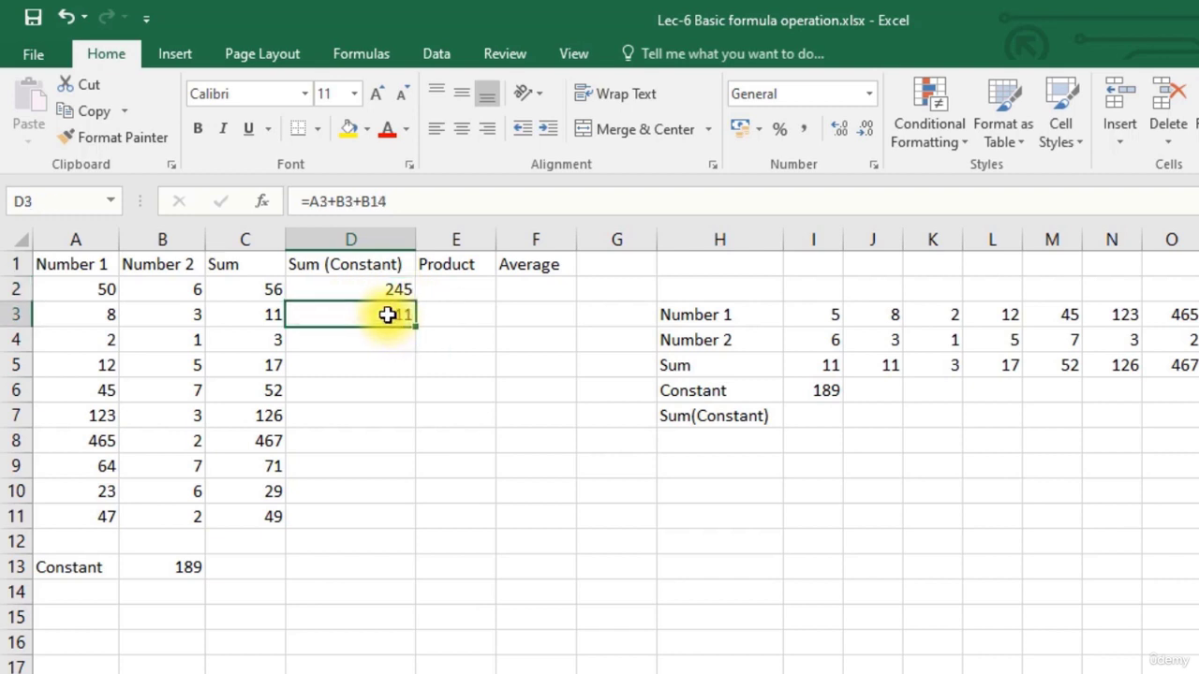
left_click(440, 208)
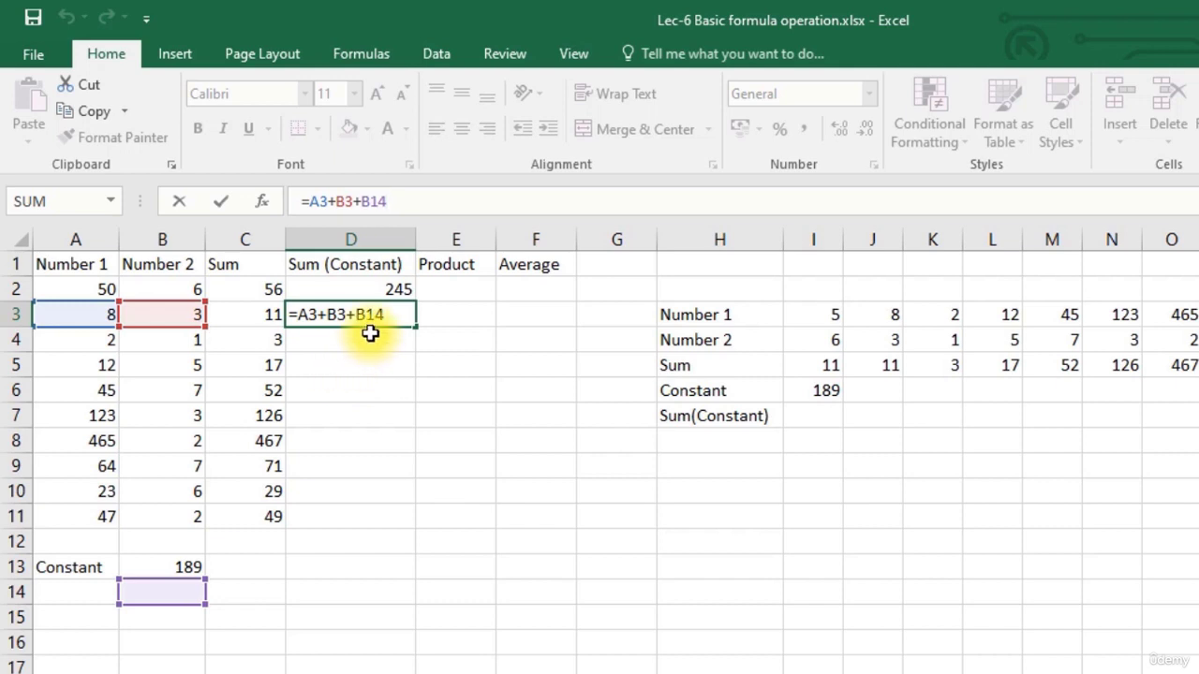
key("ctrl+Return")
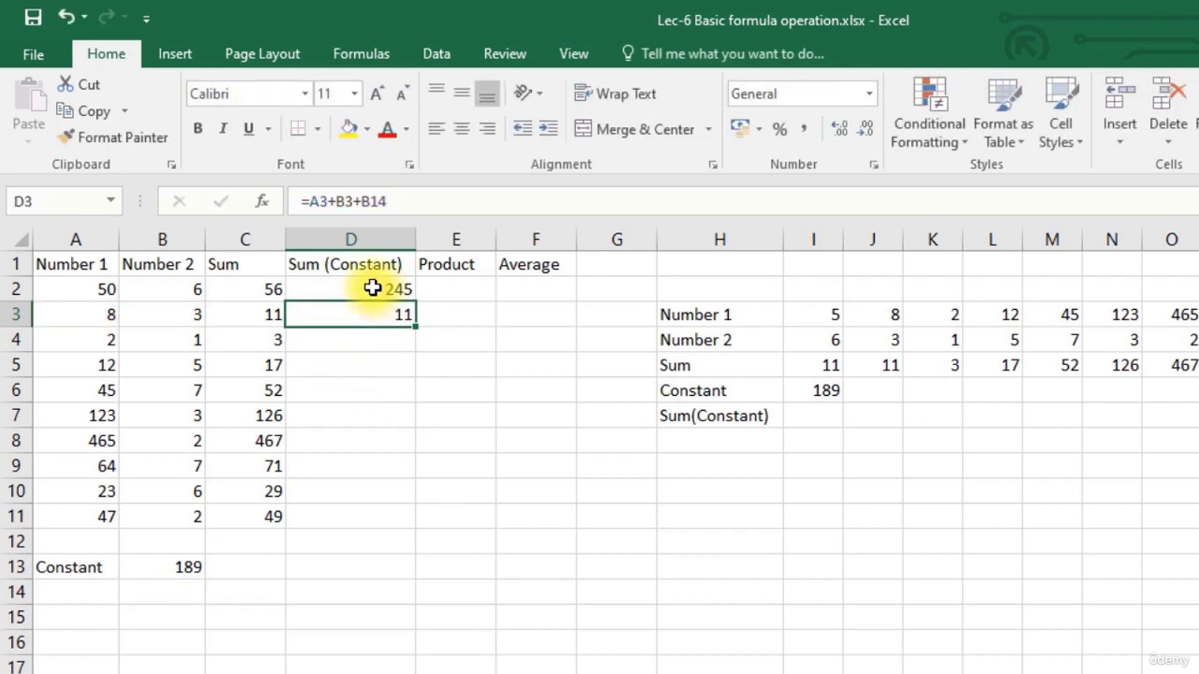
- Lock the constant's row in the D2 formula so that it reads =A2+B2+B$13
left_click(372, 289)
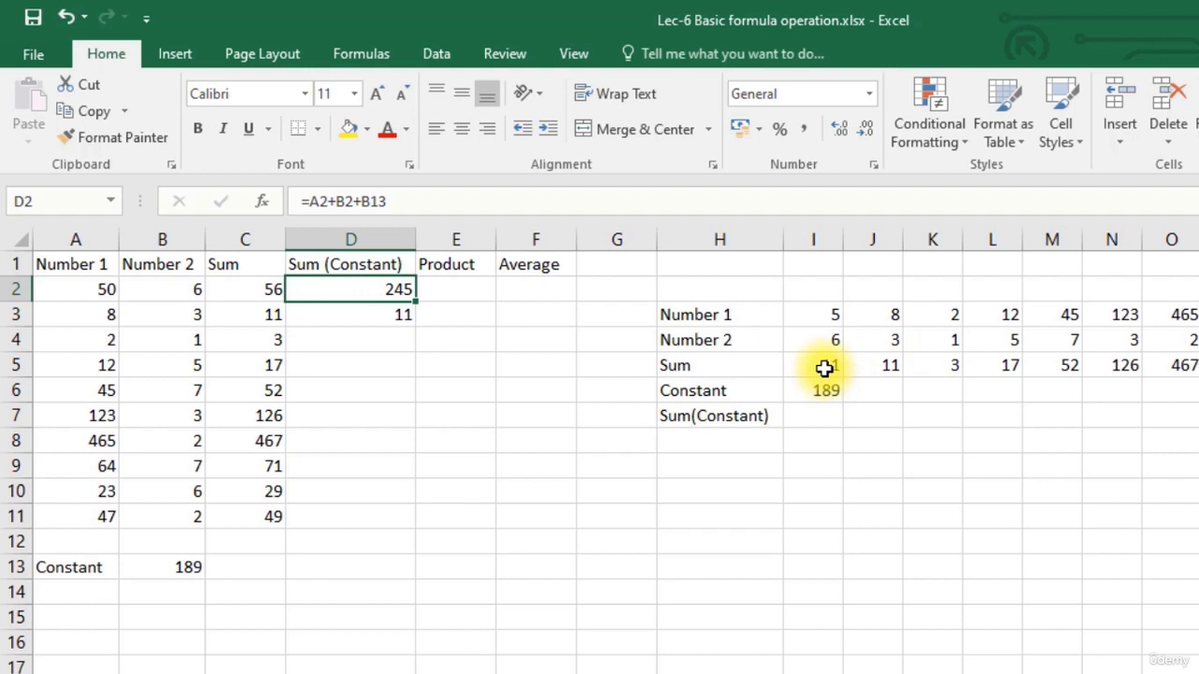
left_click(372, 205)
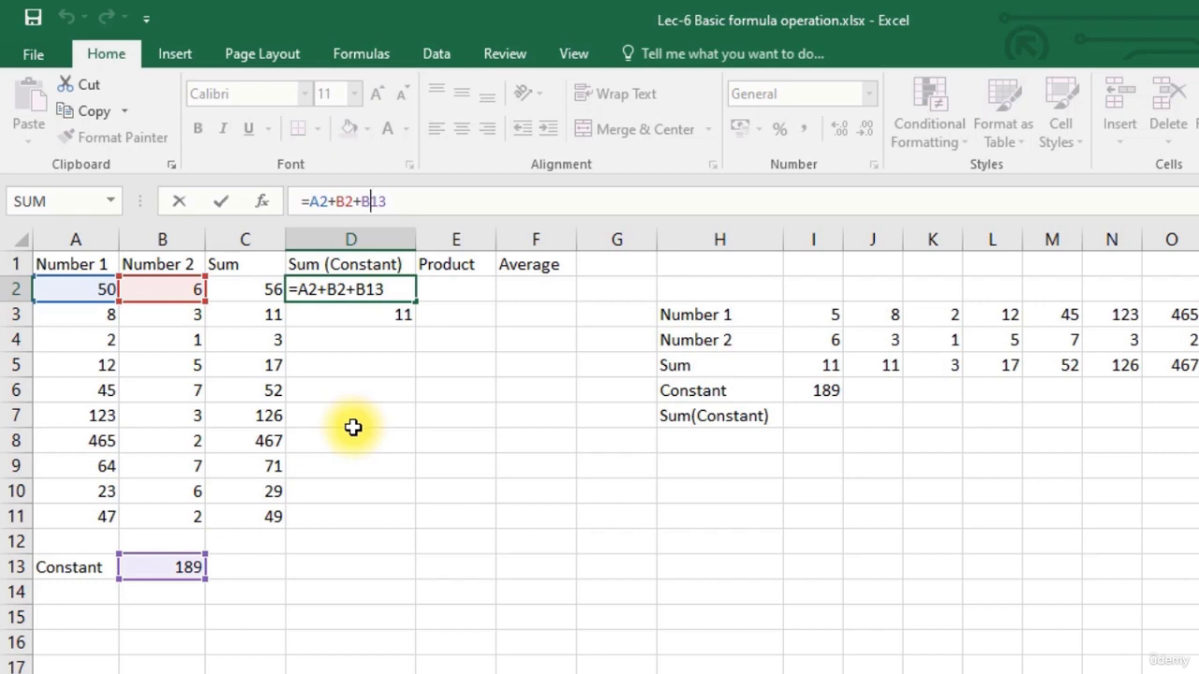
type("$")
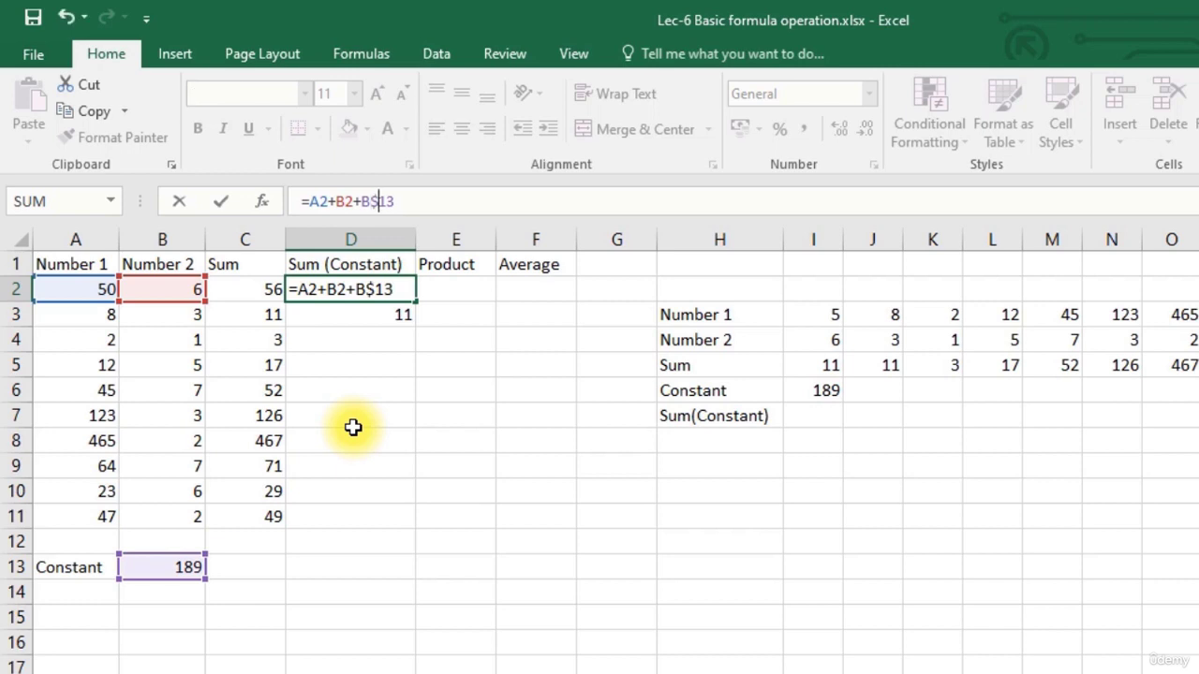
key("Return")
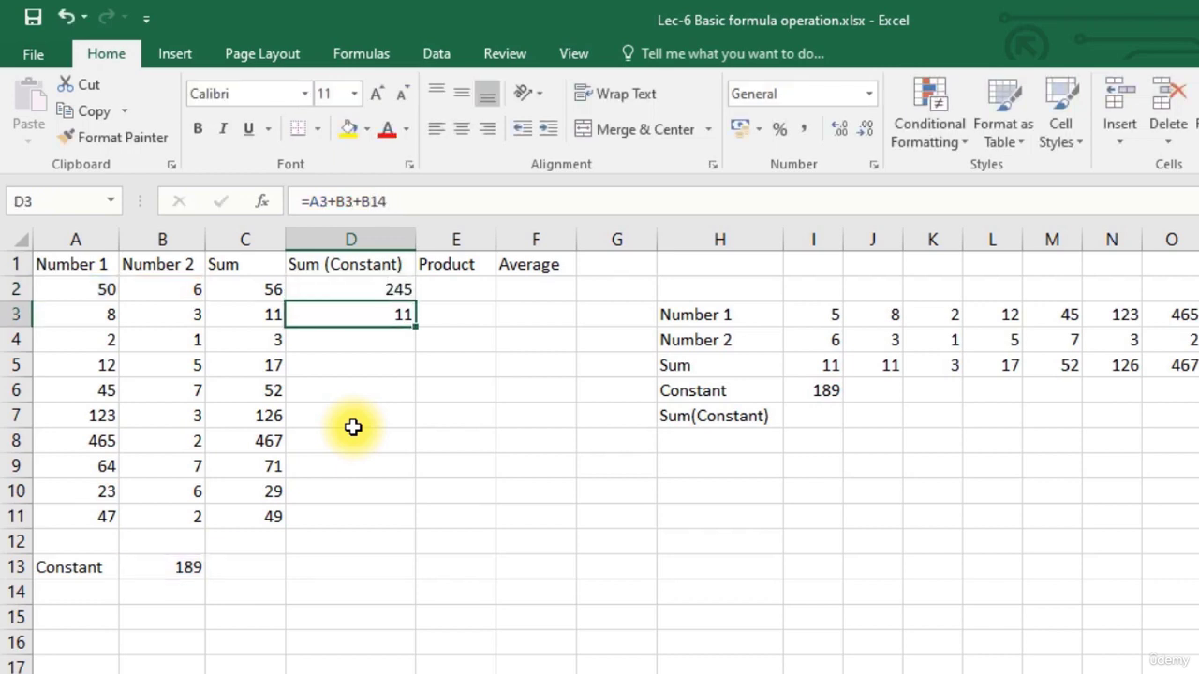
- Fill the formula with the locked constant from D2 into D3 and compare the references in both cells
left_click(393, 292)
left_click_drag(419, 304, 420, 329)
left_click(394, 317)
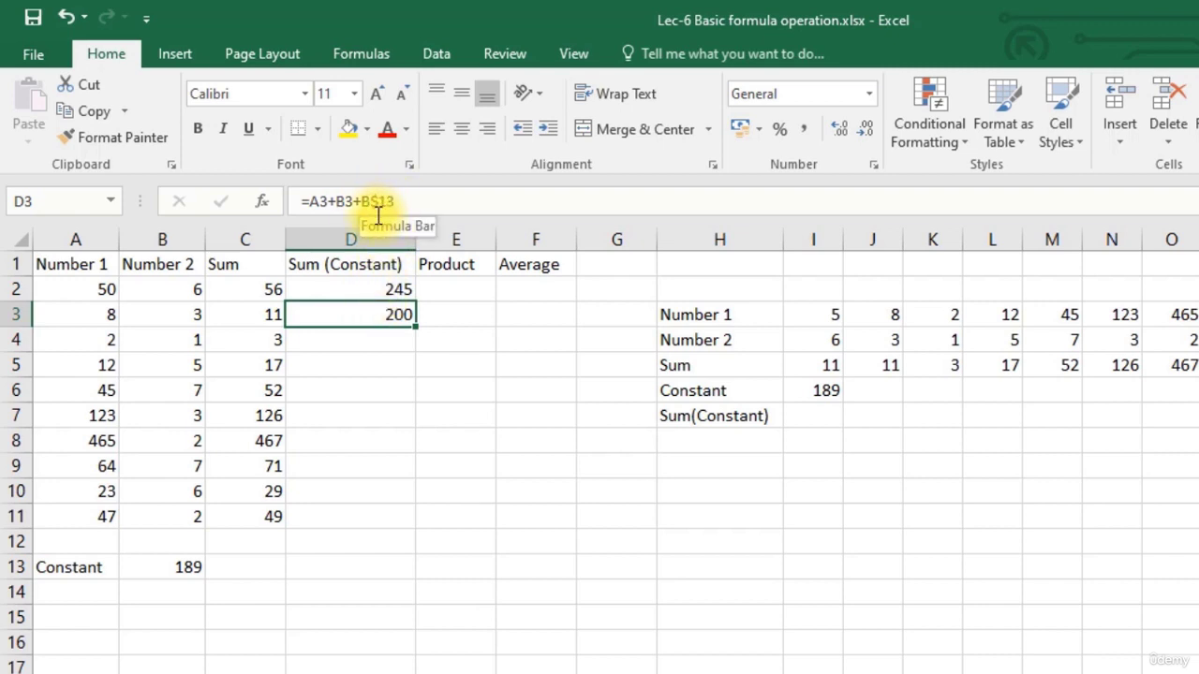
left_click(350, 289)
left_click(356, 310)
left_click(354, 285)
left_click(356, 310)
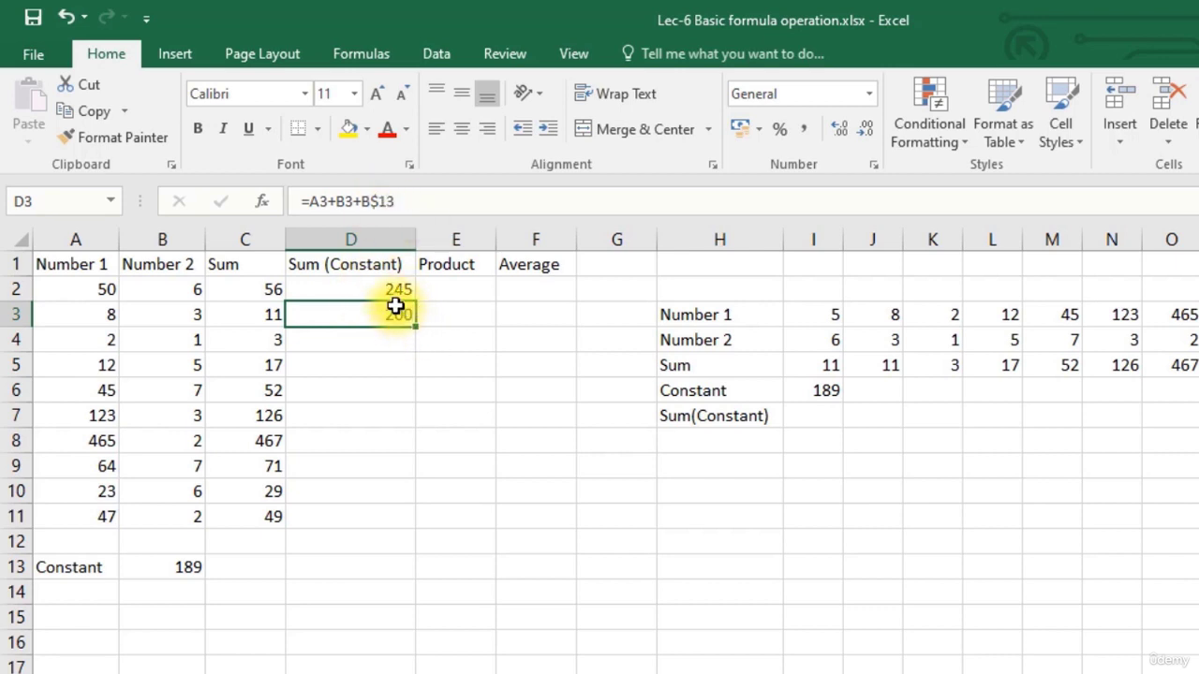
left_click(389, 291)
left_click(388, 313)
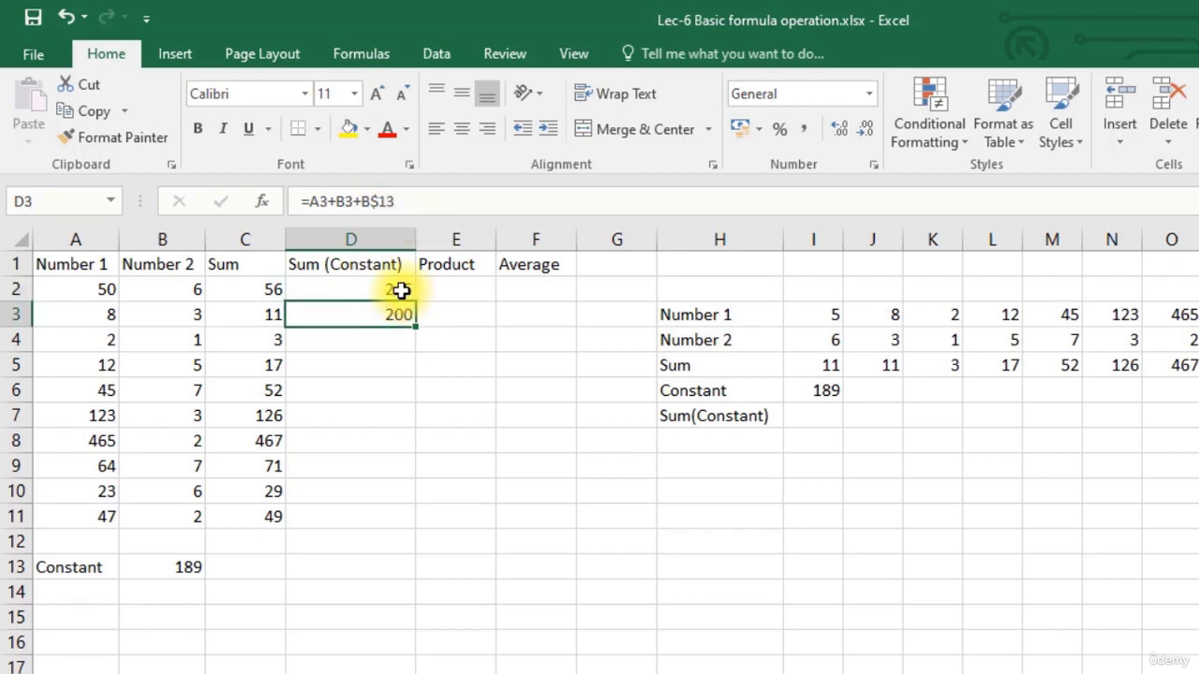
- Fill the Sum (Constant) formula from D2 down through D11
left_click(390, 287)
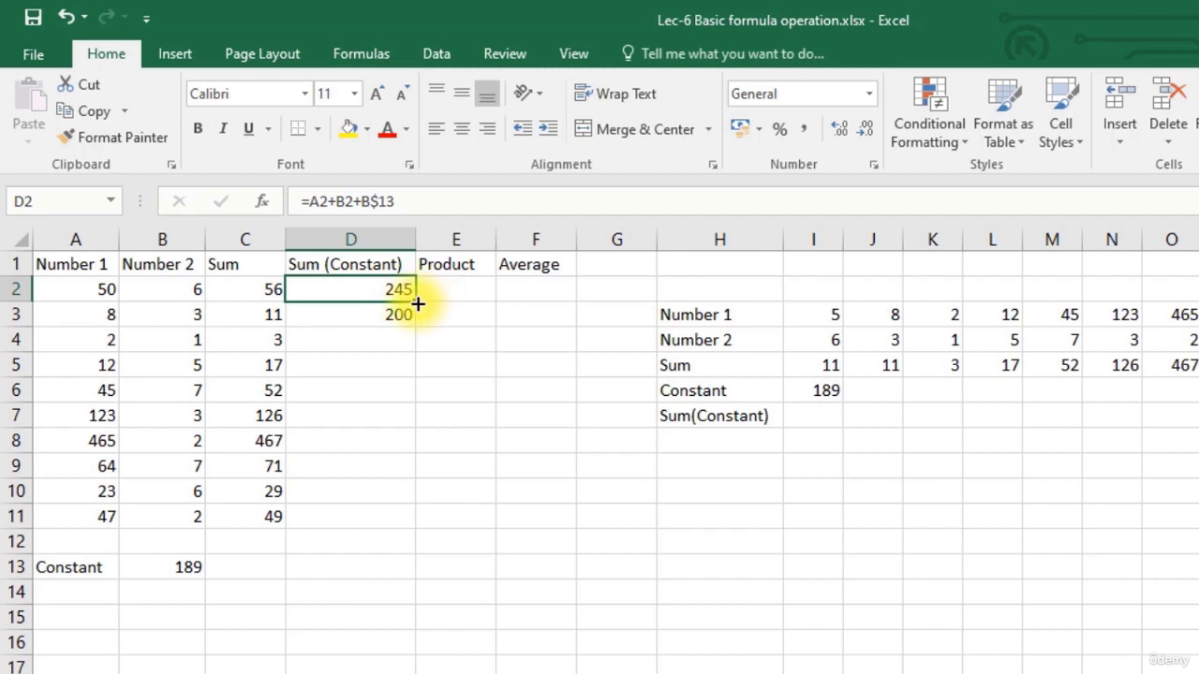
left_click_drag(416, 302, 399, 531)
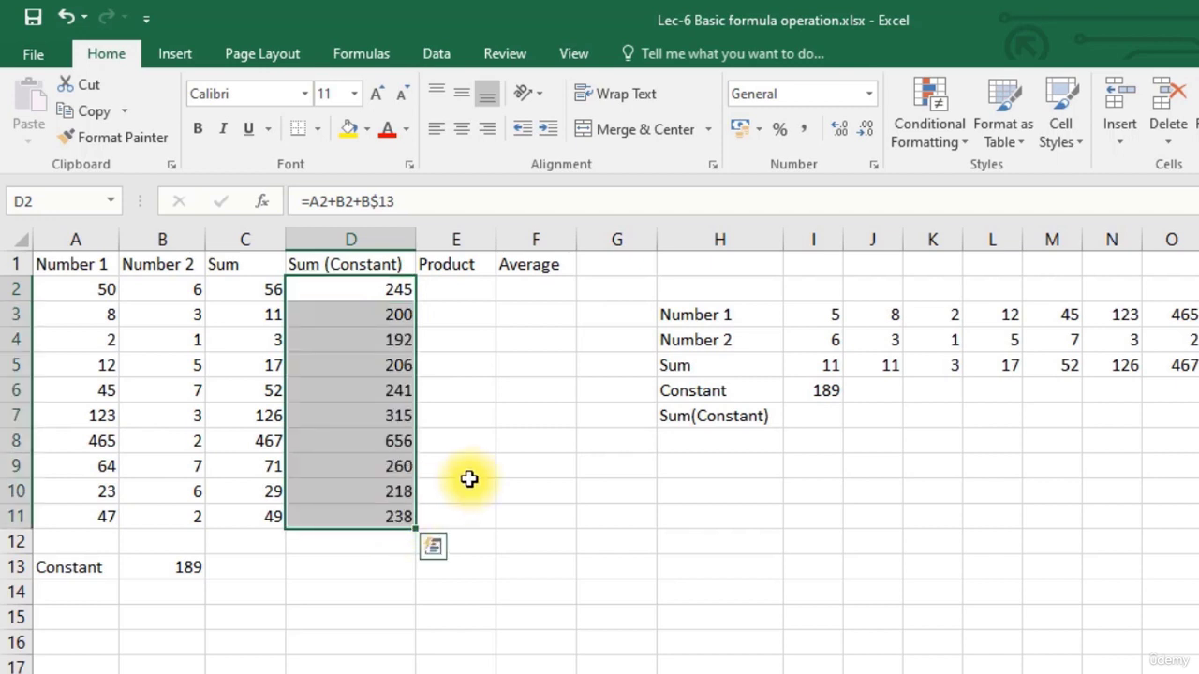
- Check the constant's reference in the copied Sum (Constant) formulas from D11 up to D3, then select the horizontal table's constant in I6
left_click(400, 507)
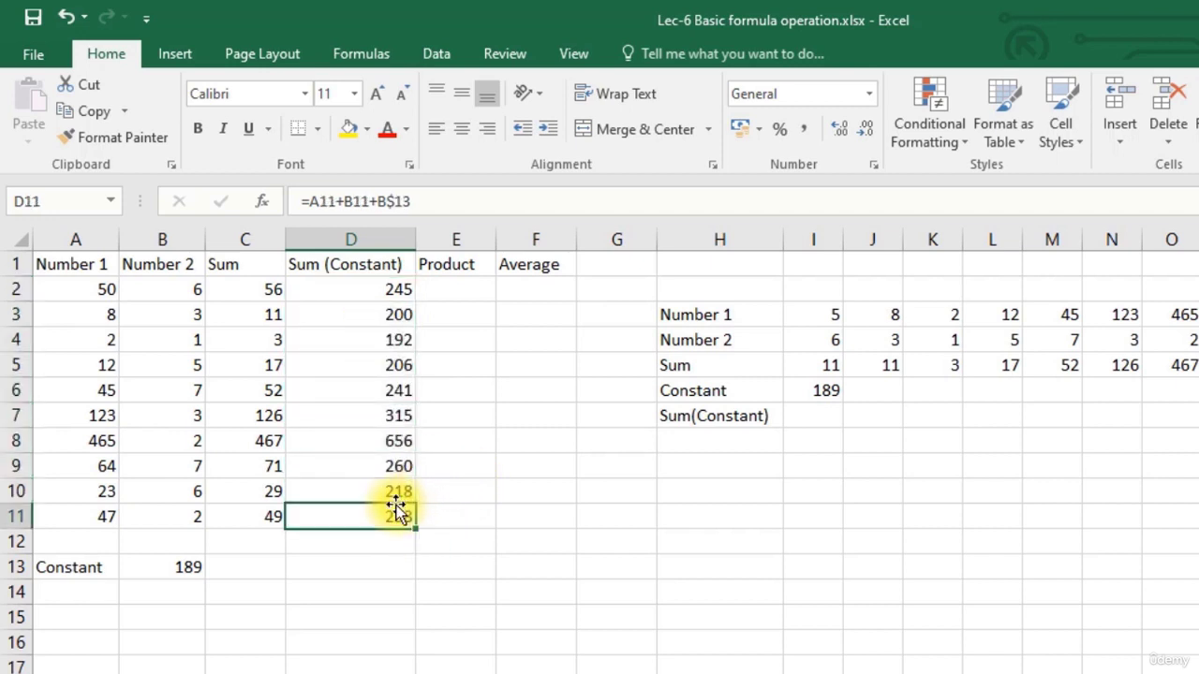
left_click(388, 487)
left_click(393, 516)
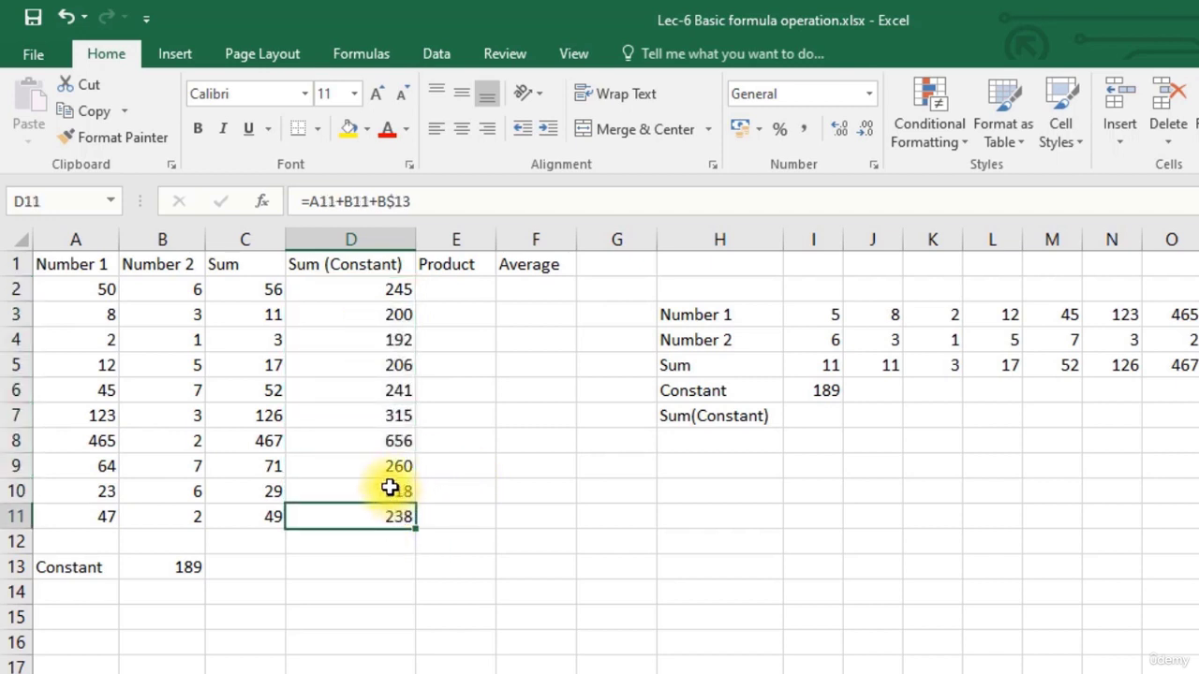
left_click(392, 487)
left_click(379, 440)
left_click(376, 415)
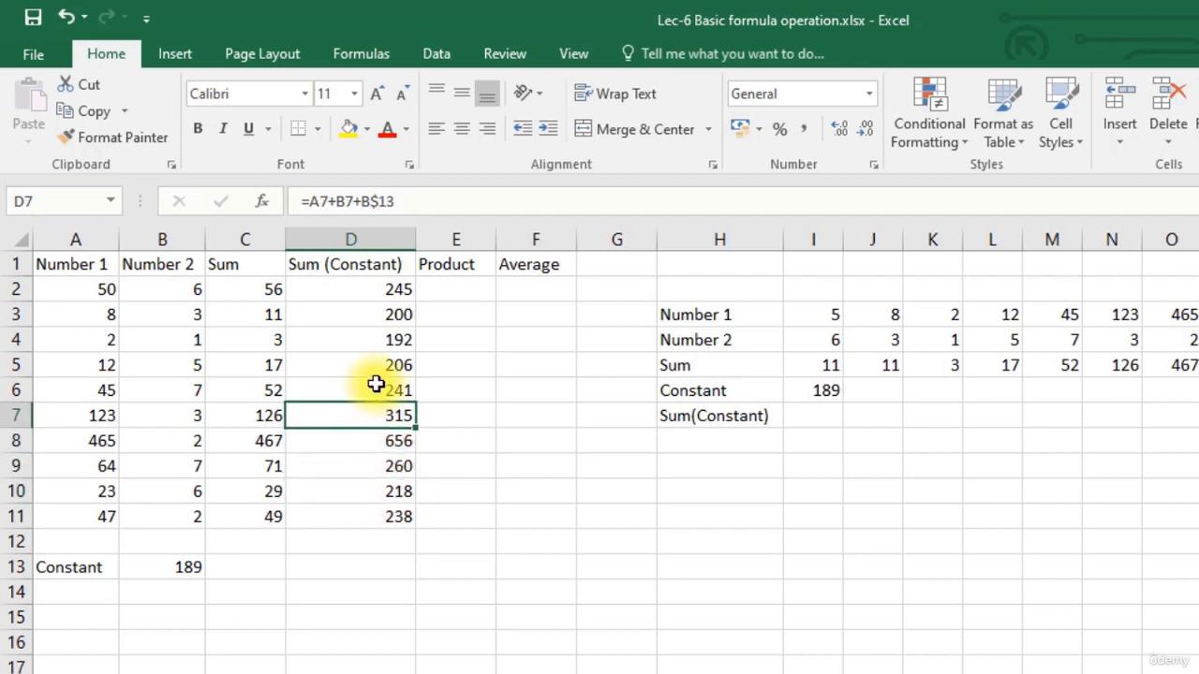
left_click(375, 391)
left_click(375, 357)
left_click(372, 339)
left_click(369, 316)
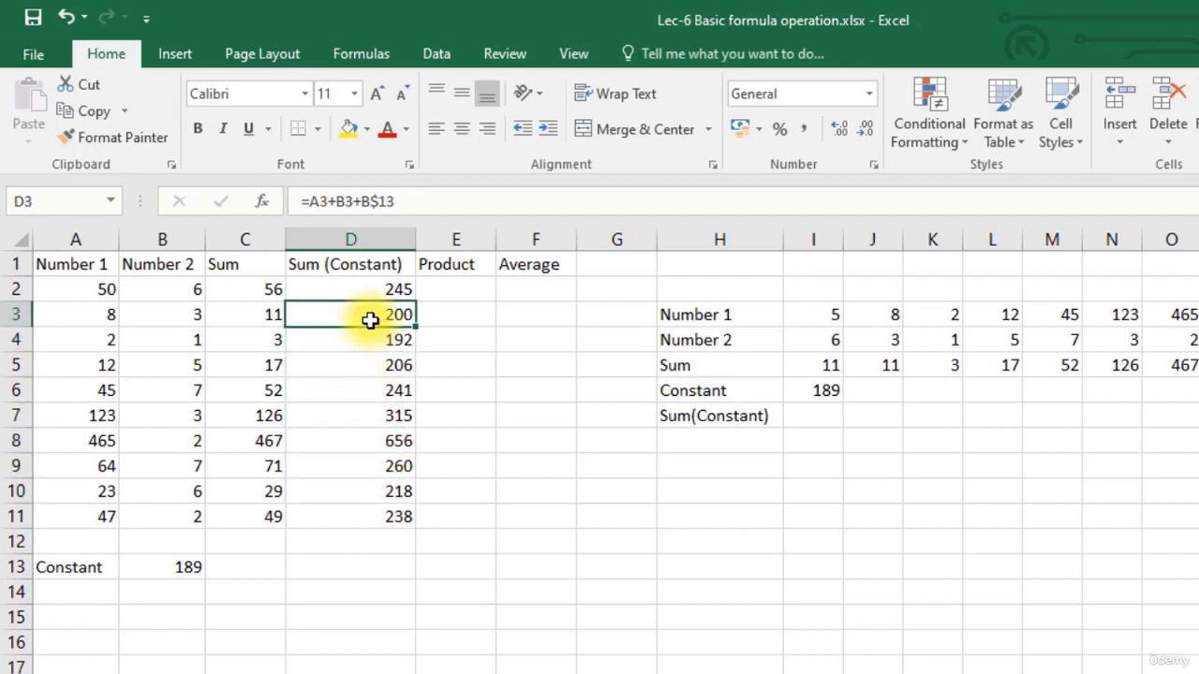
left_click(824, 390)
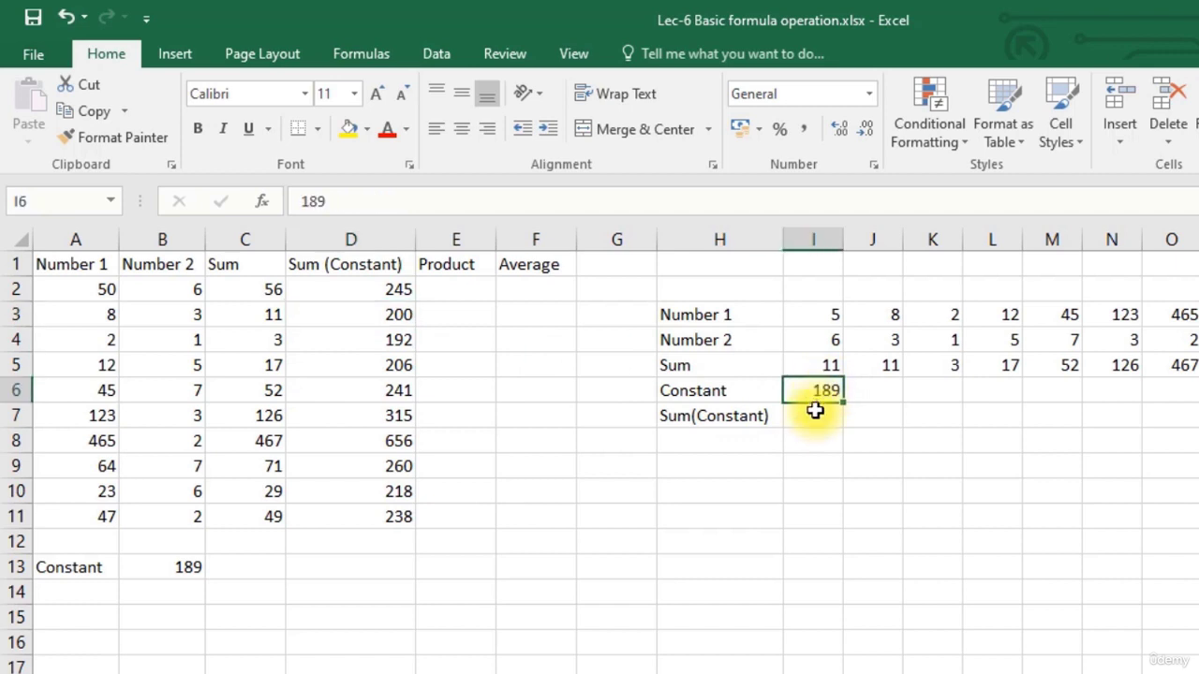
- Enter the formula =I3+I4+I6 in I7 to add both numbers and the constant in the horizontal table
left_click(813, 418)
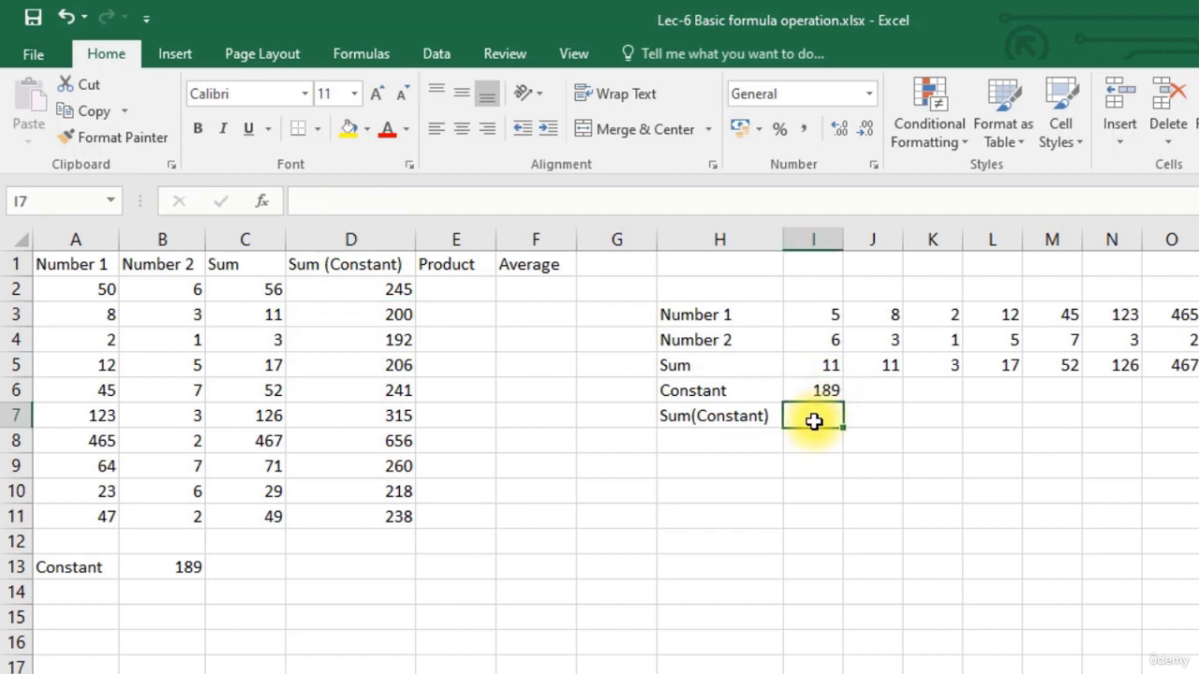
type("=")
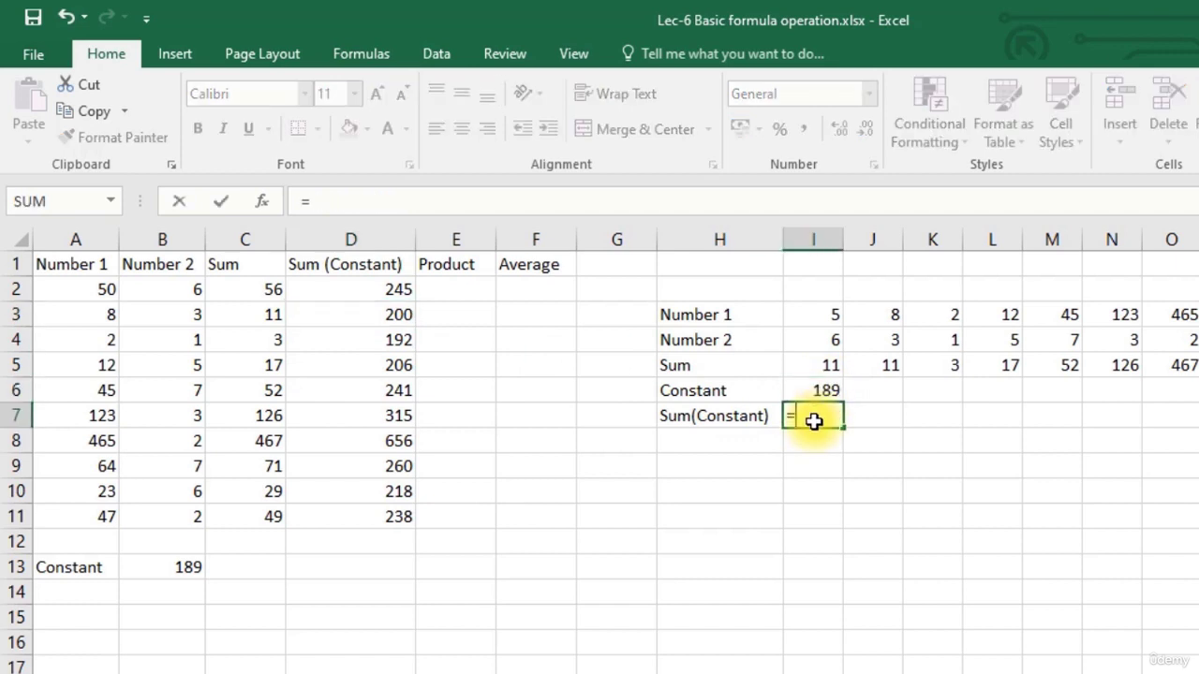
left_click(817, 318)
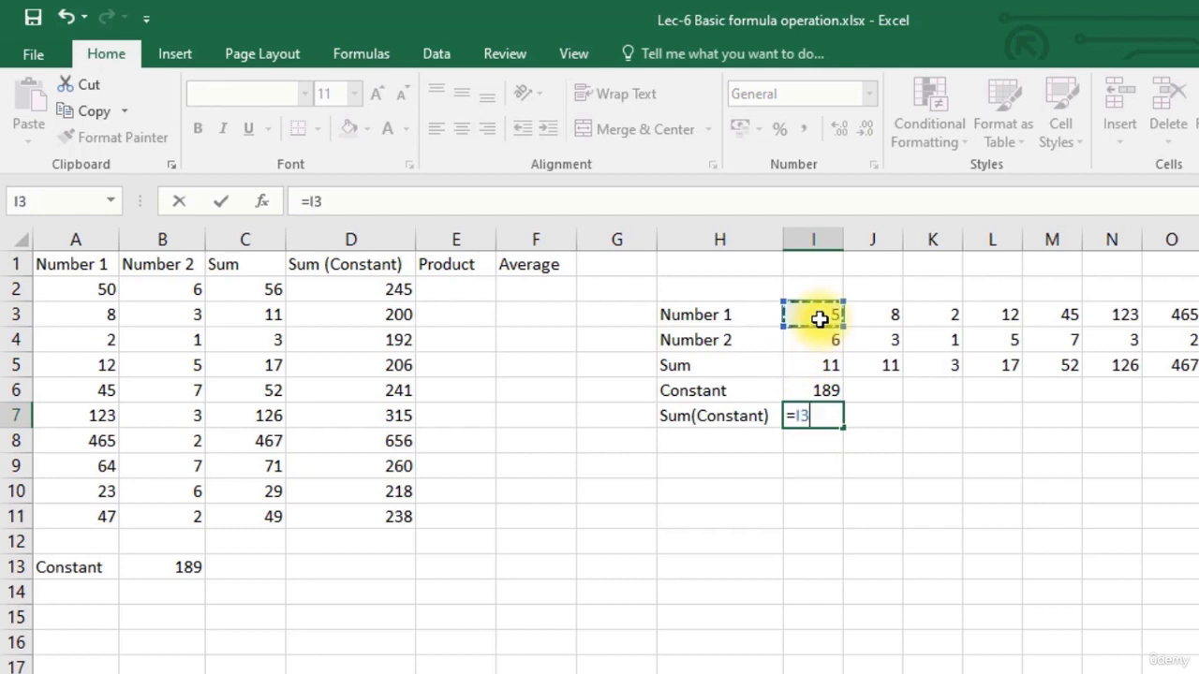
type("+")
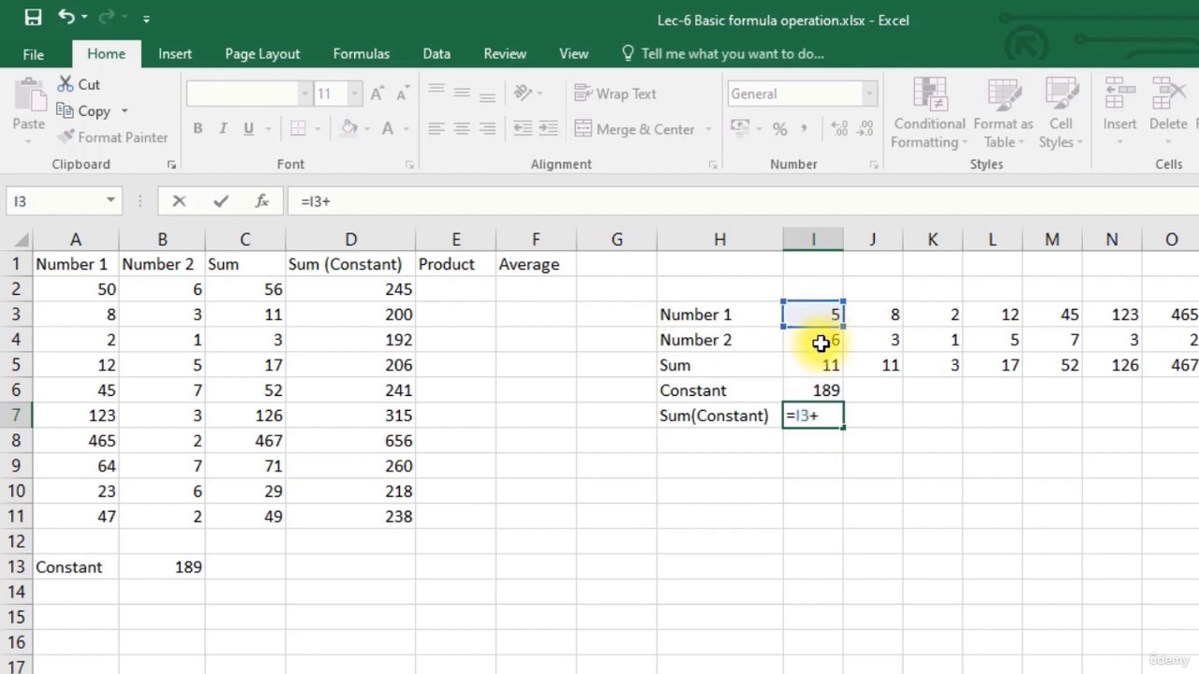
left_click(820, 342)
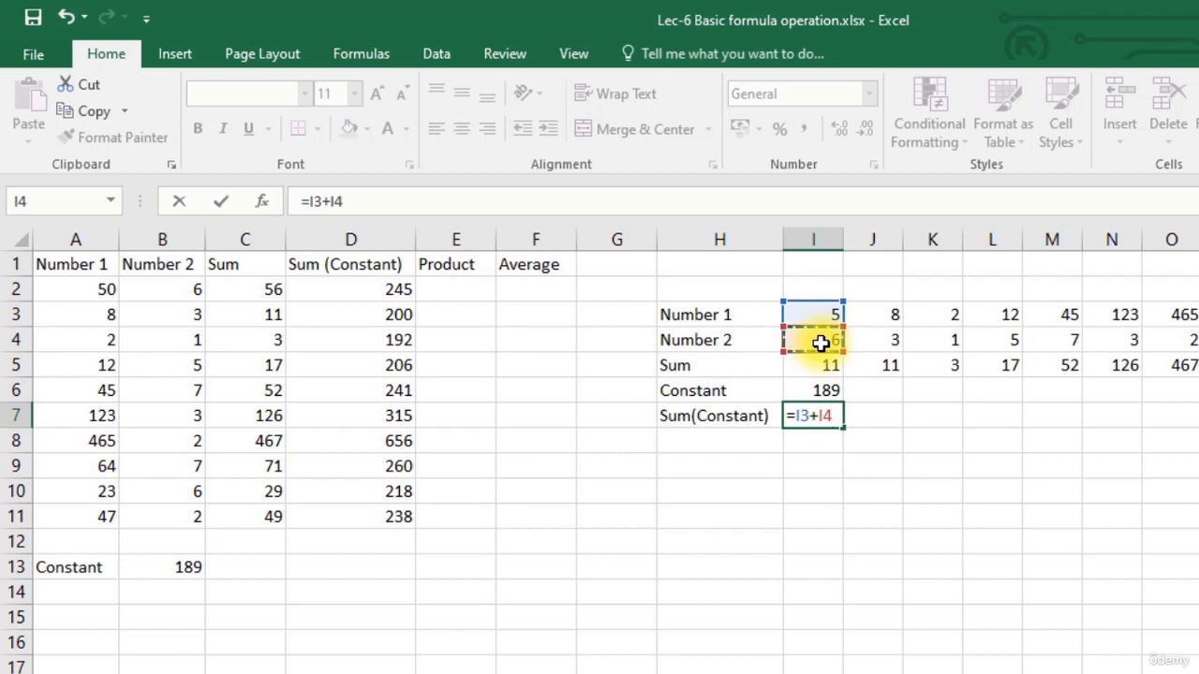
type("+")
left_click(810, 390)
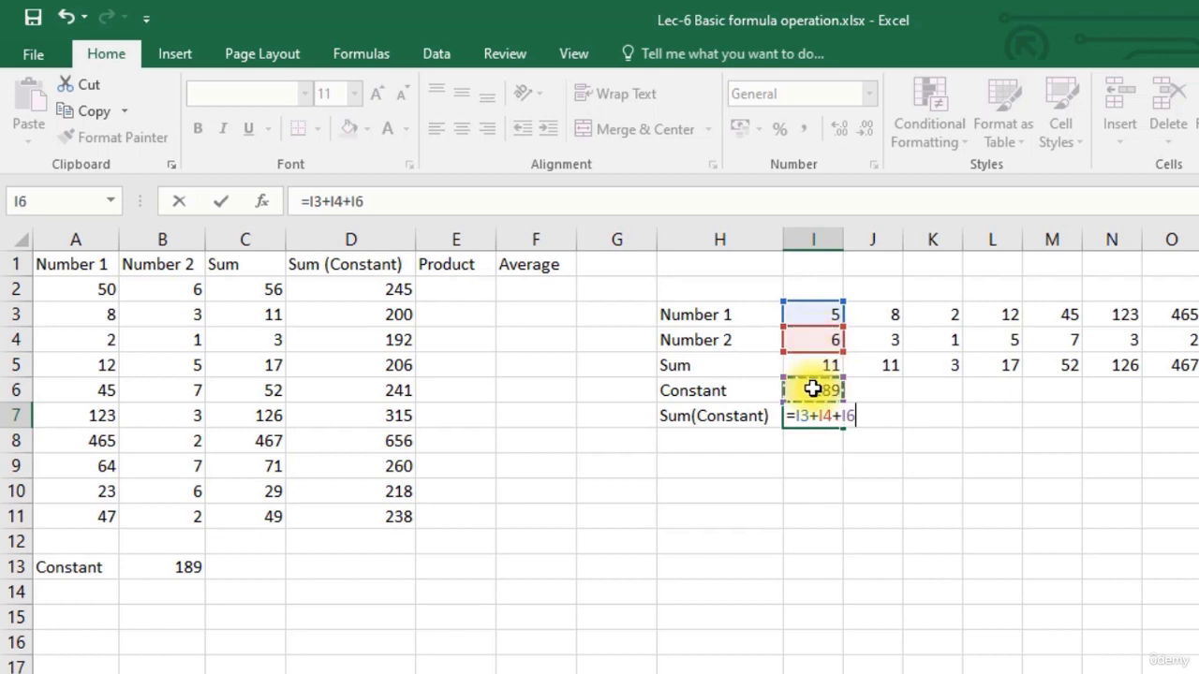
key("Return")
- Fill the unlocked Sum(Constant) formula from I7 into J7 and examine which cell the copy uses for the constant
left_click(824, 424)
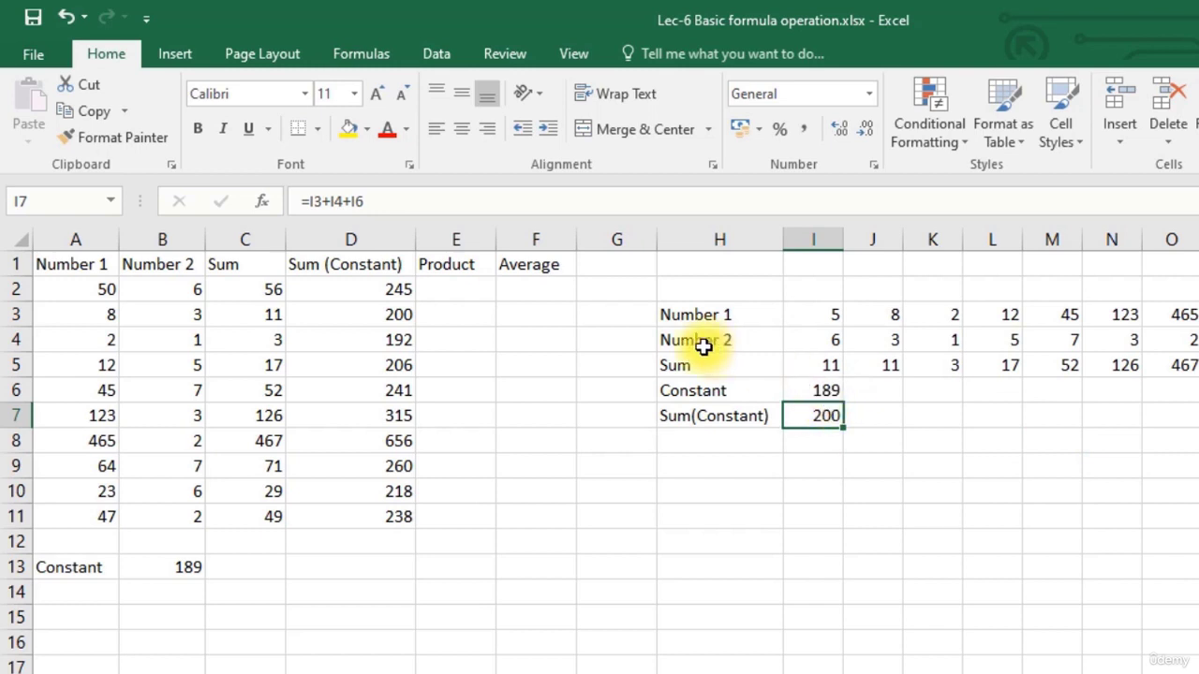
left_click_drag(845, 428, 872, 421)
left_click(871, 419)
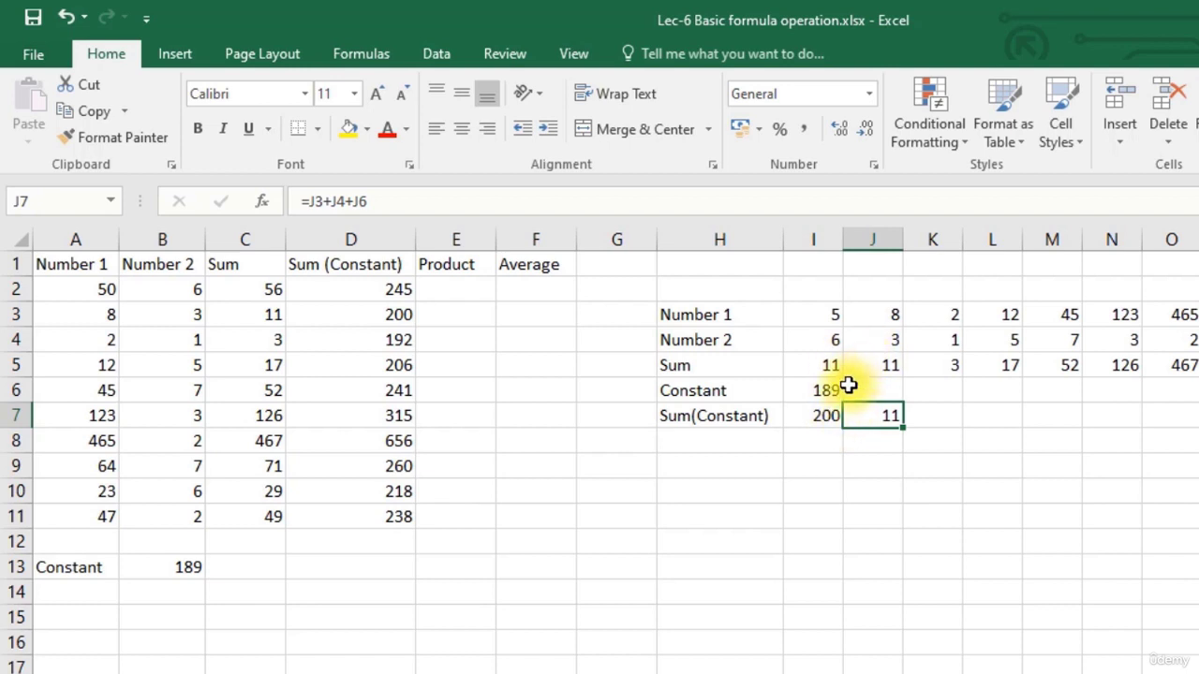
left_click(873, 390)
left_click(880, 417)
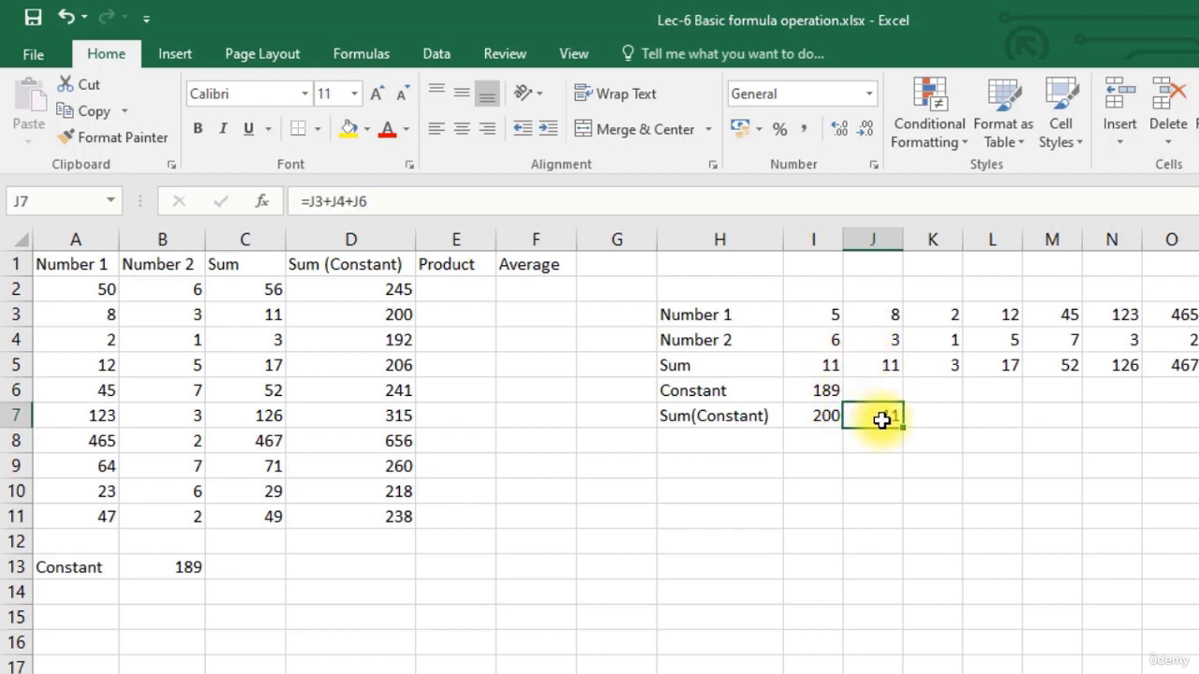
left_click(397, 210)
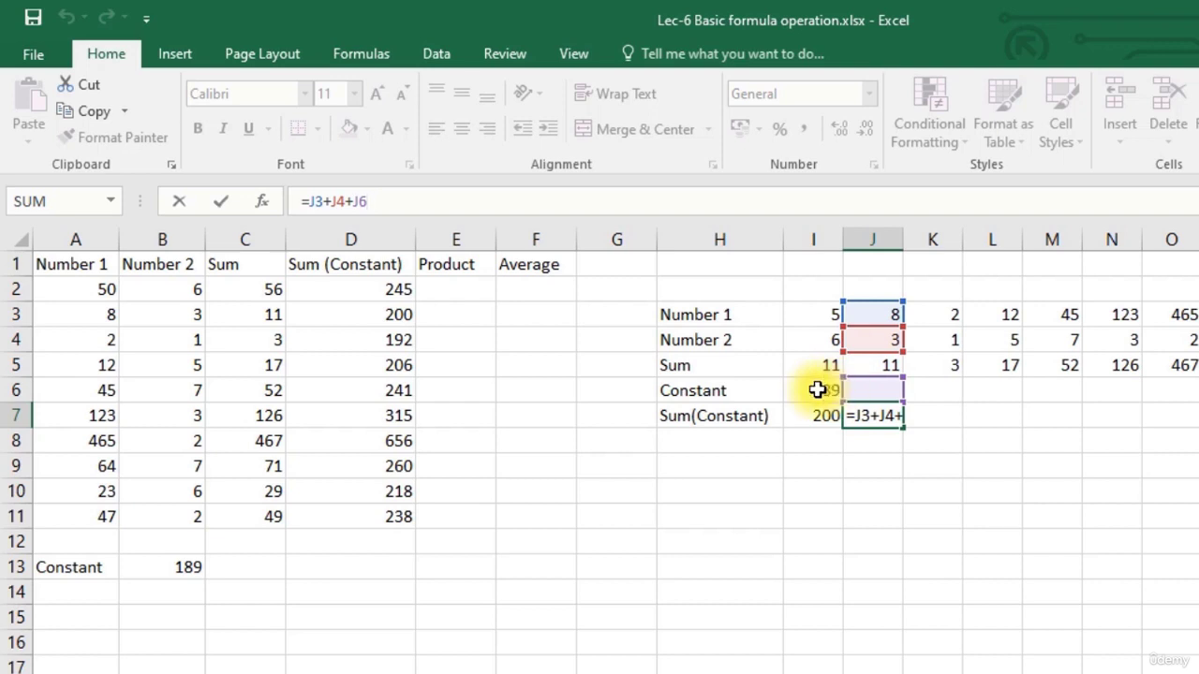
left_click(890, 426)
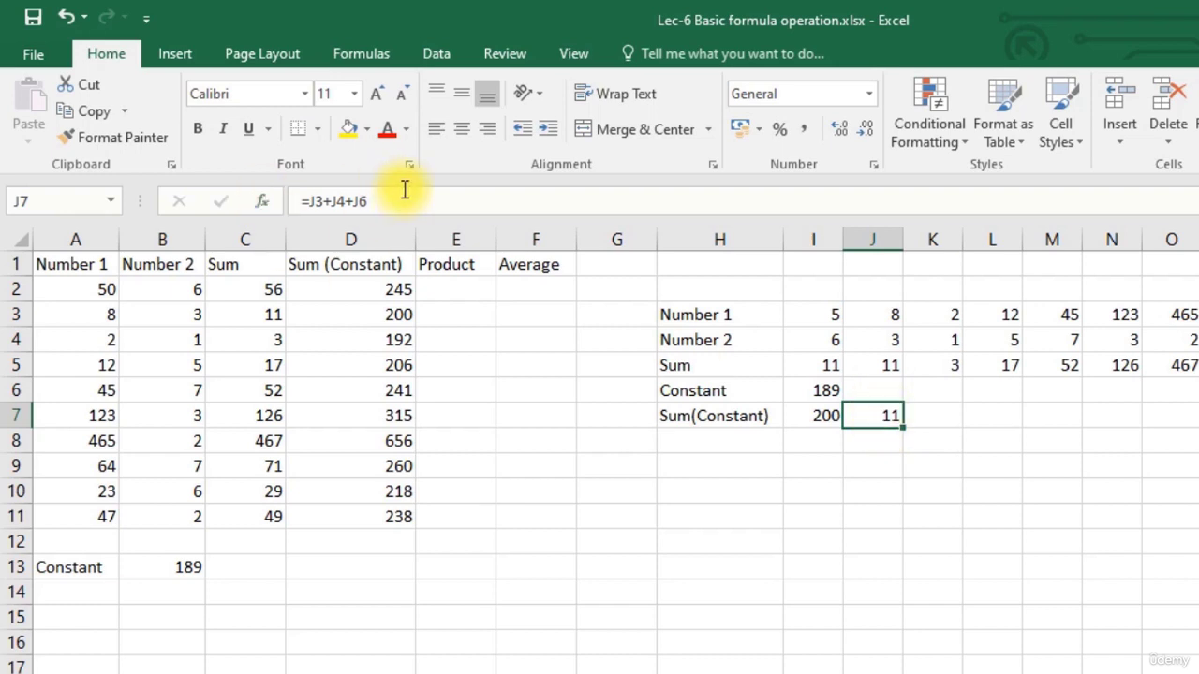
left_click(353, 196)
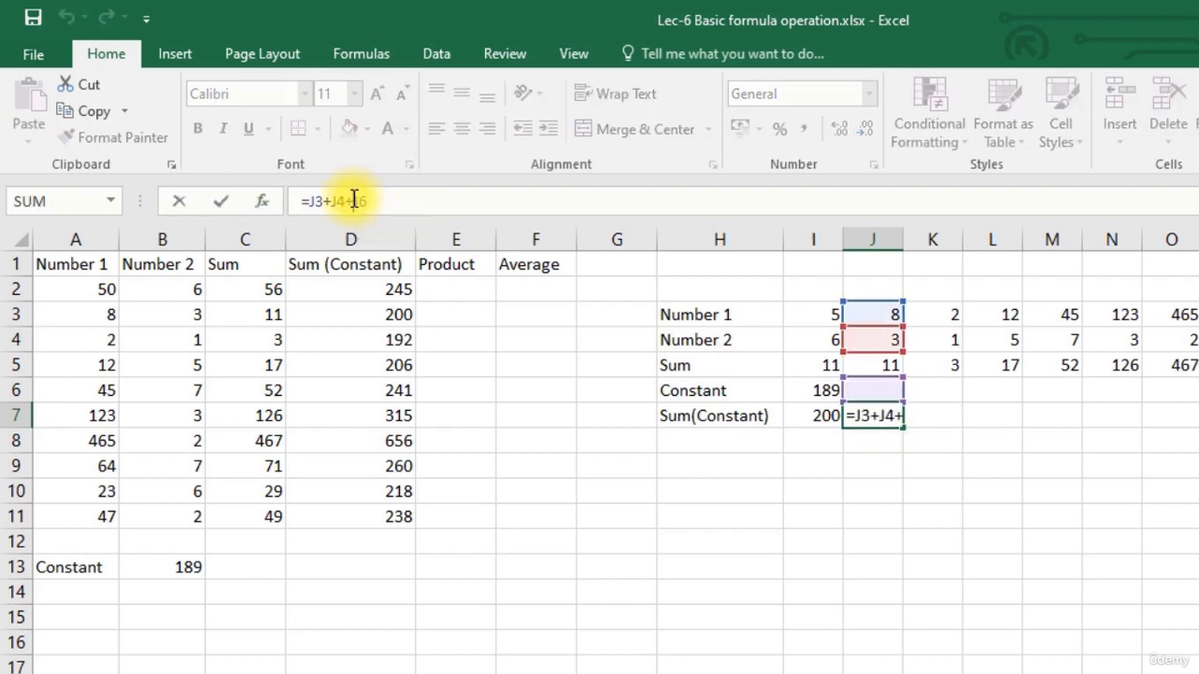
- Lock the constant's column in the I7 formula so that it reads =I3+I4+$I6
left_click(815, 420)
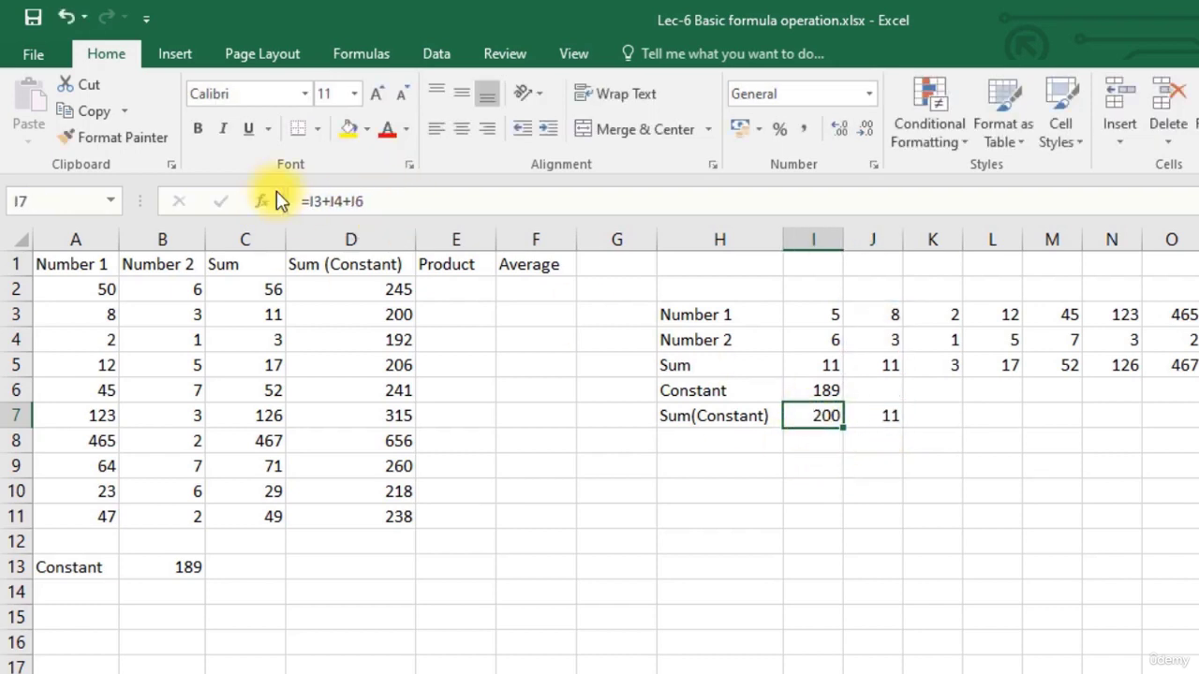
left_click(346, 201)
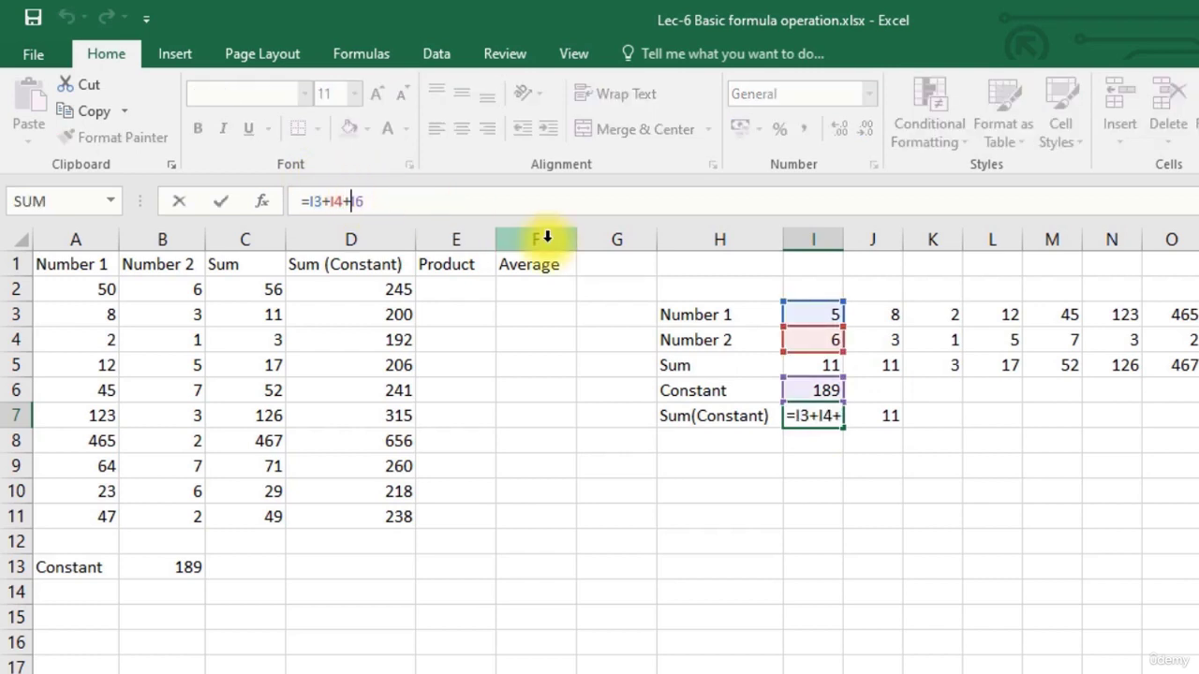
type("$")
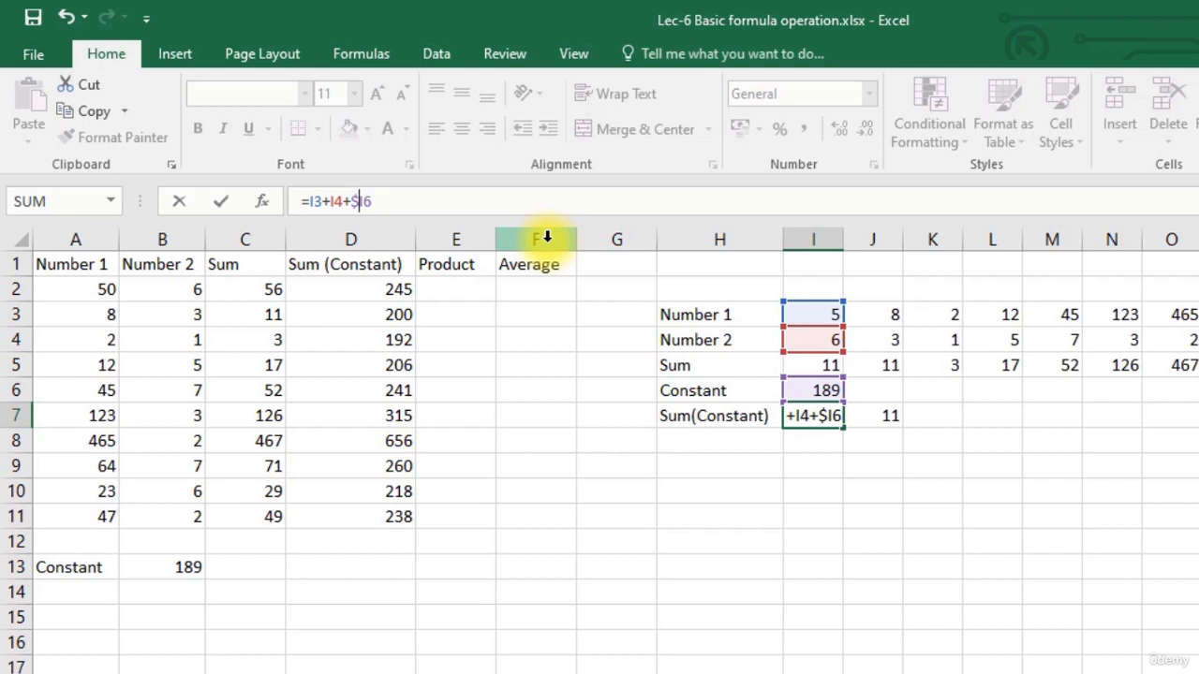
key("Return")
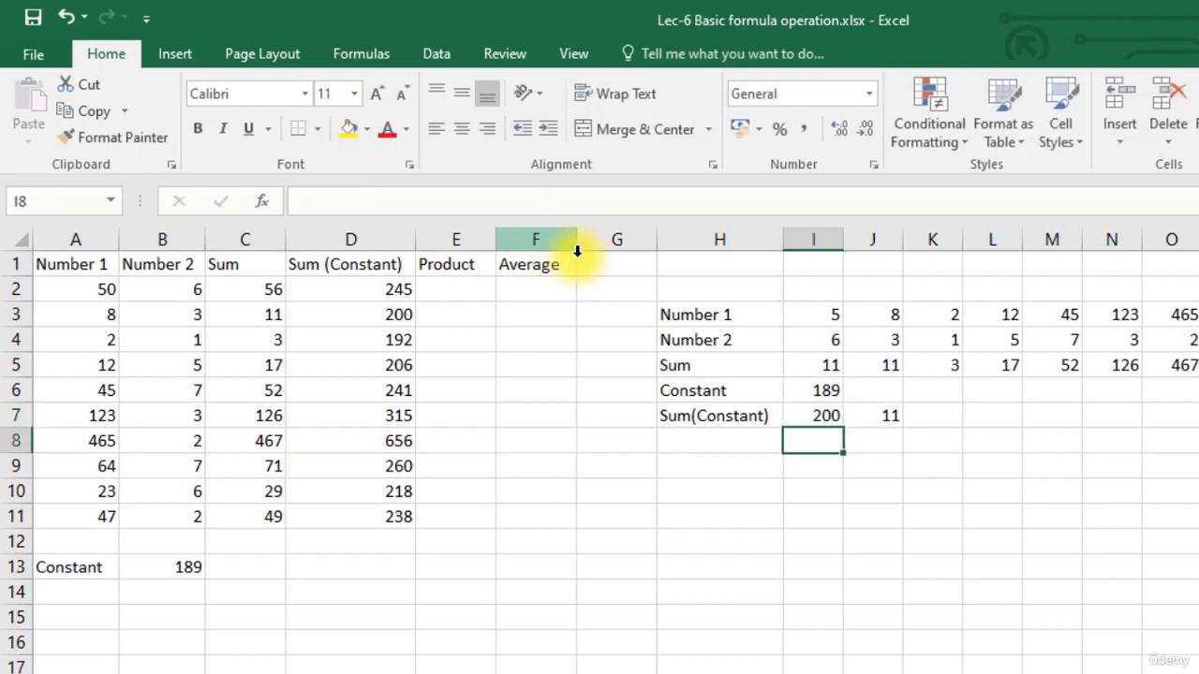
- Fill the locked Sum(Constant) formula from I7 into J7 and across the remaining number columns of row 7, checking the constant's reference
left_click(828, 418)
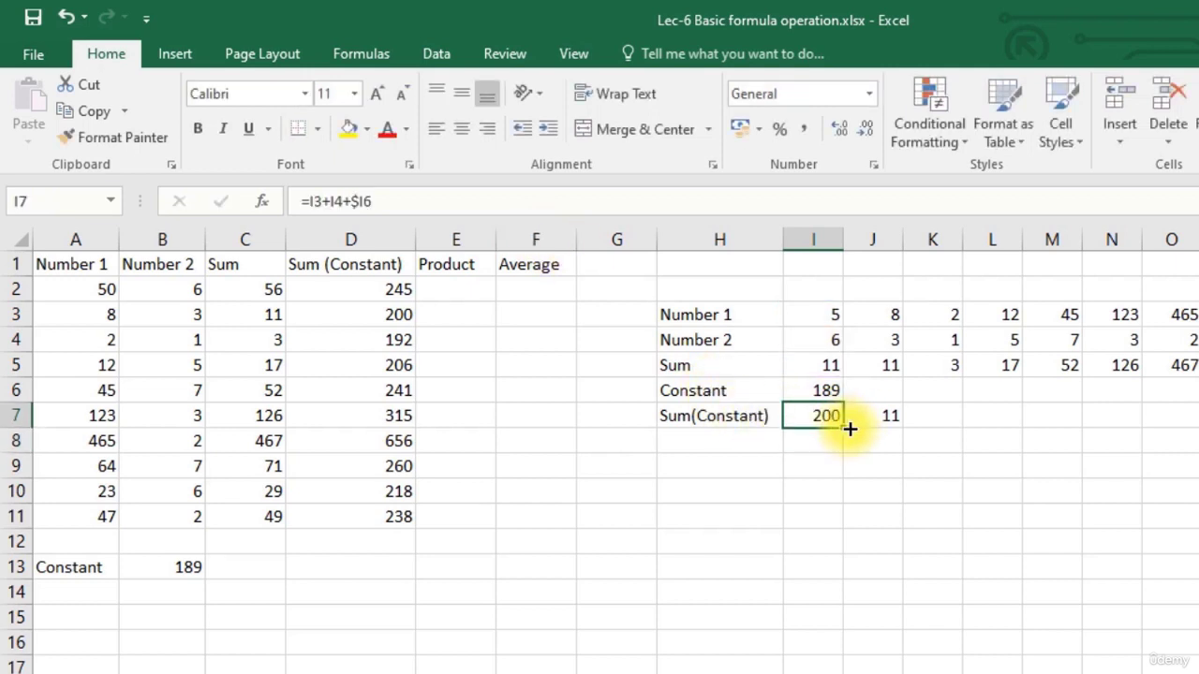
left_click_drag(844, 428, 926, 422)
left_click(882, 416)
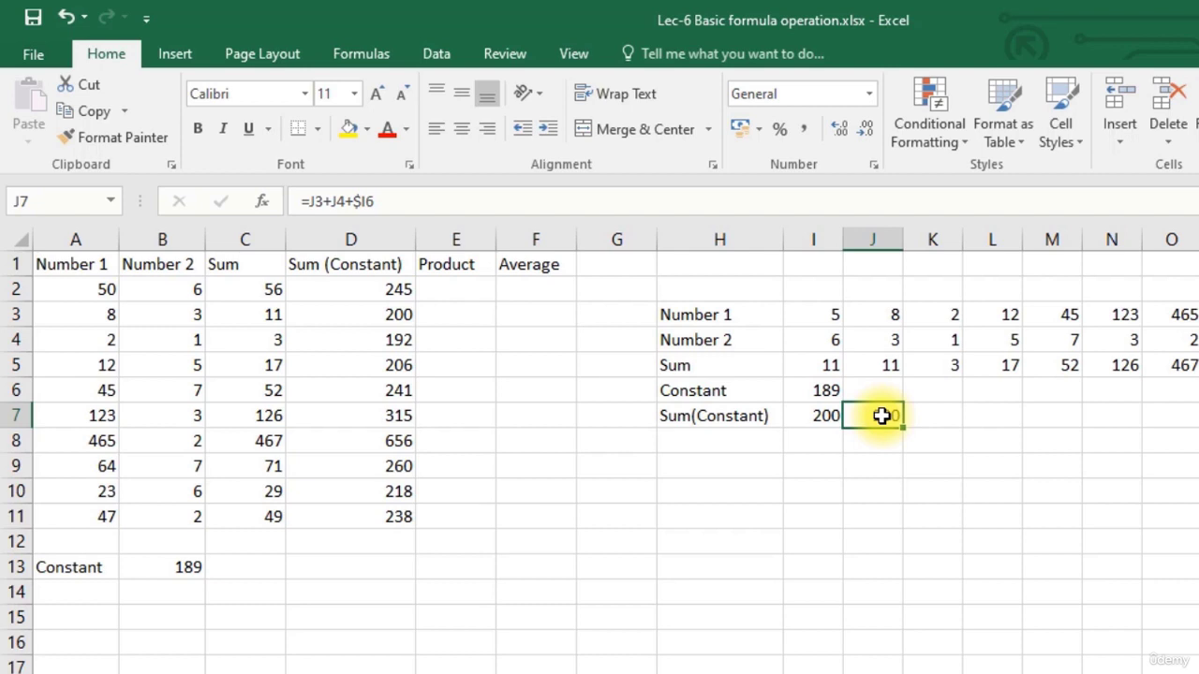
left_click_drag(910, 428, 1192, 422)
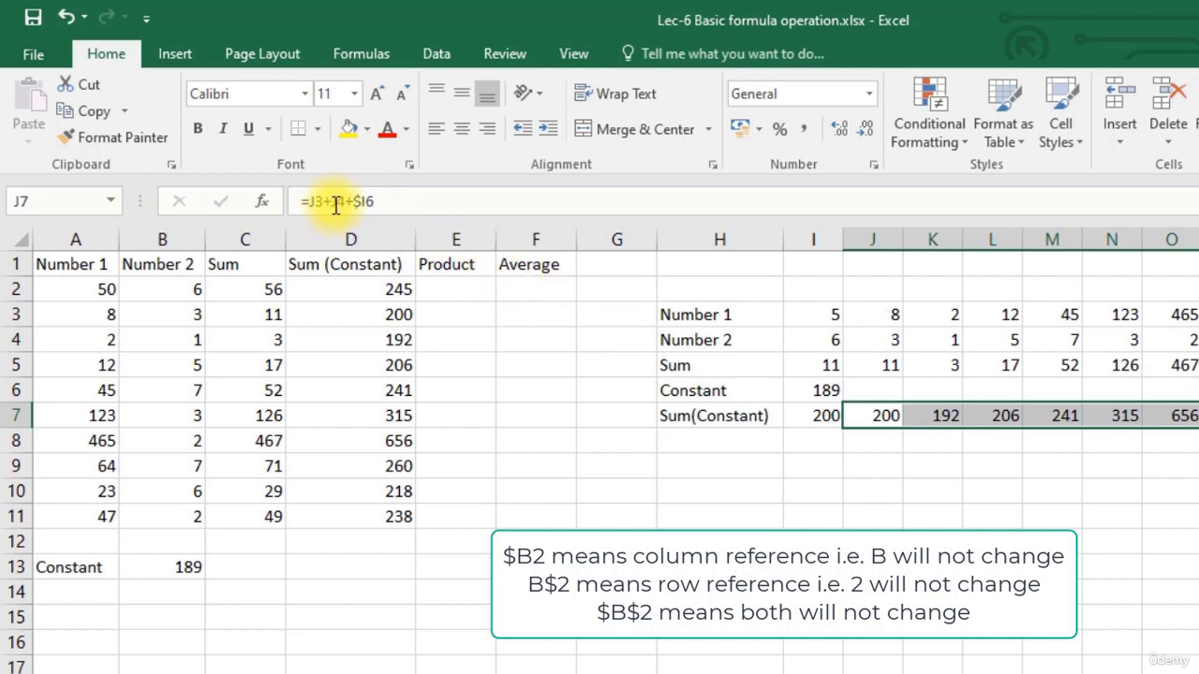
left_click(370, 199)
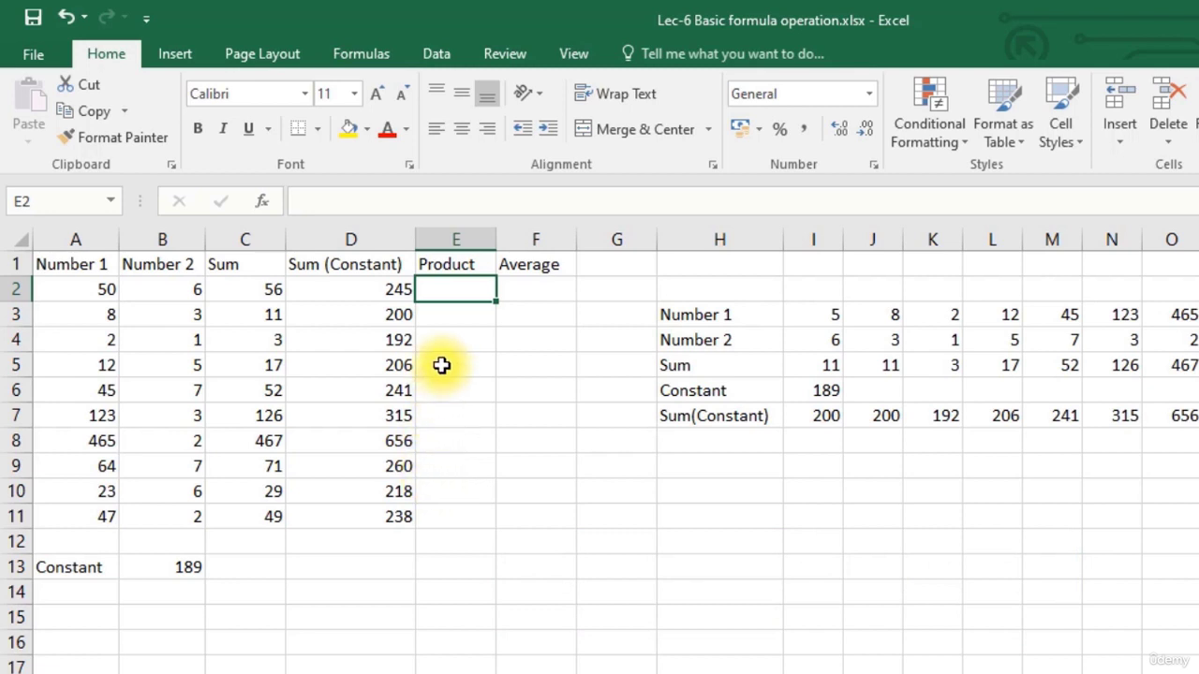
- Enter the product formula =A2*B2*B$13 in E2, with the constant's row locked
type("=")
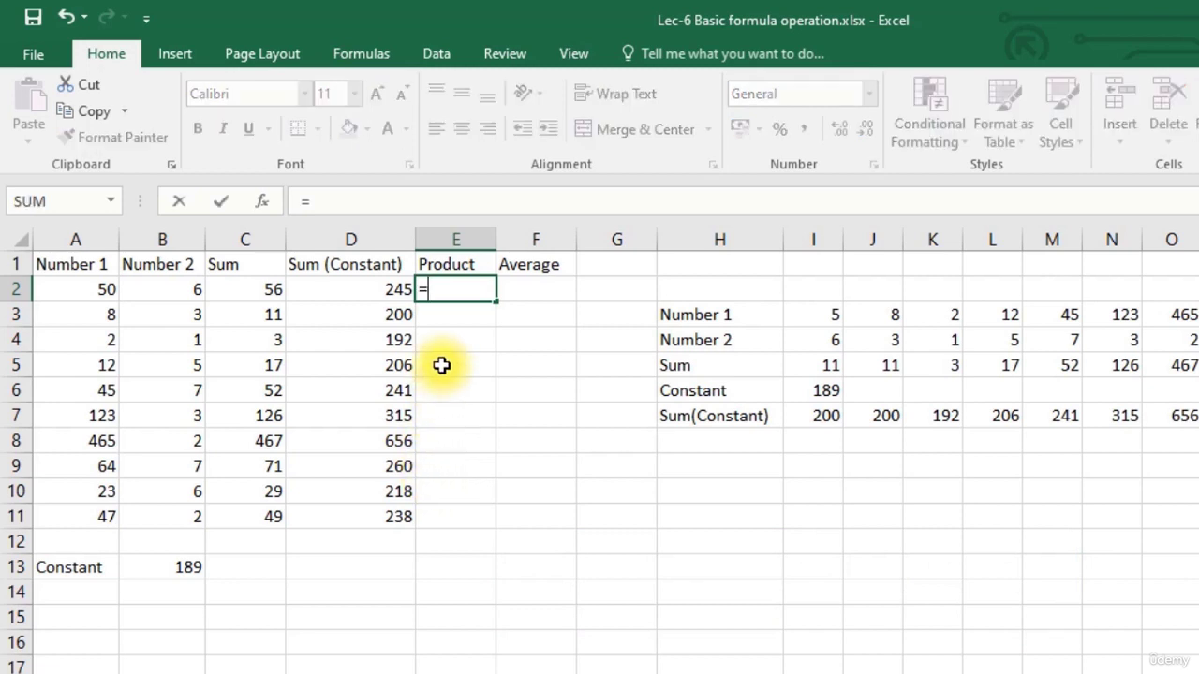
left_click(98, 291)
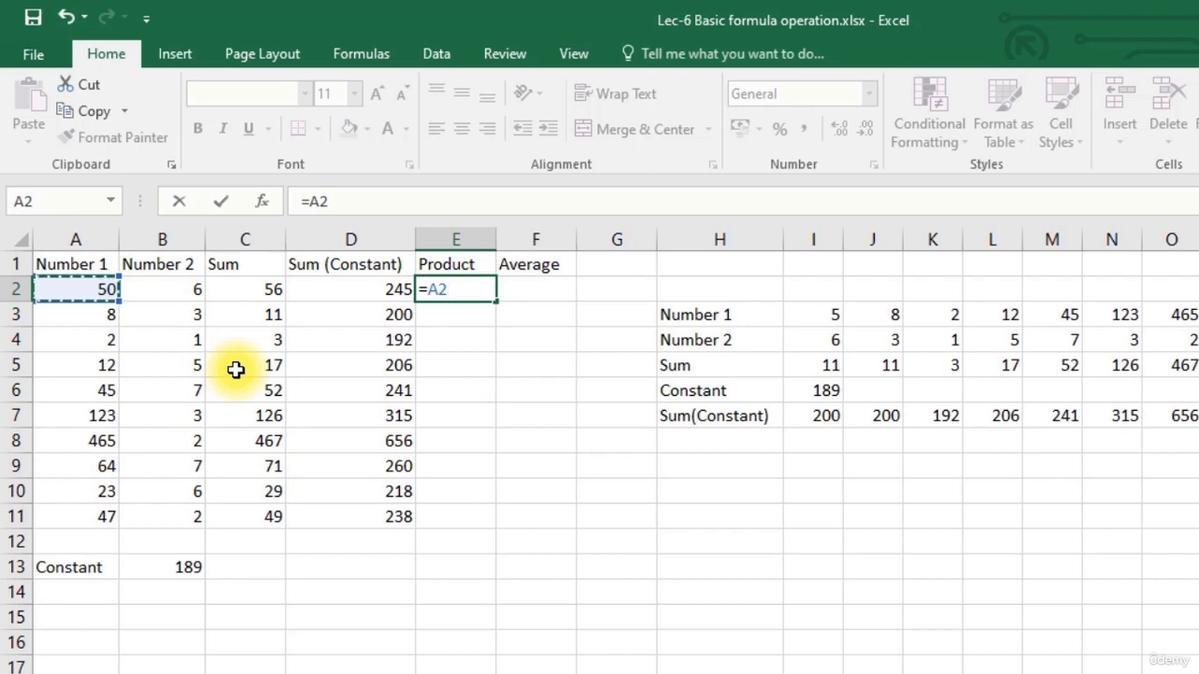
type("*")
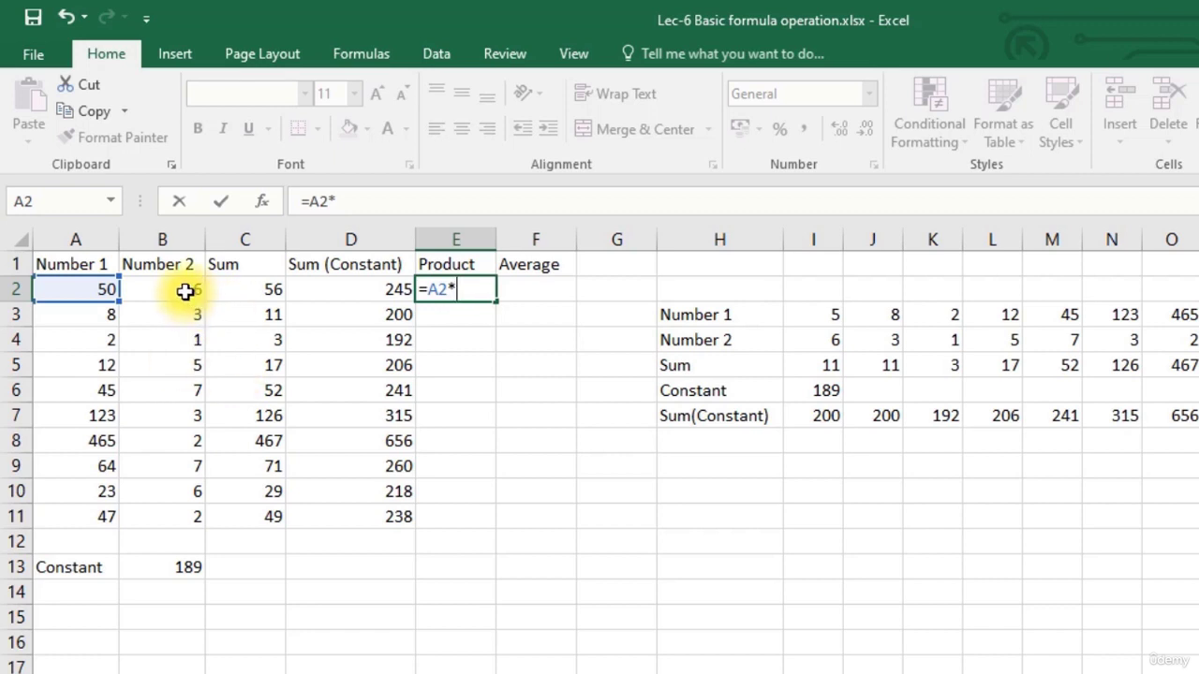
left_click(185, 292)
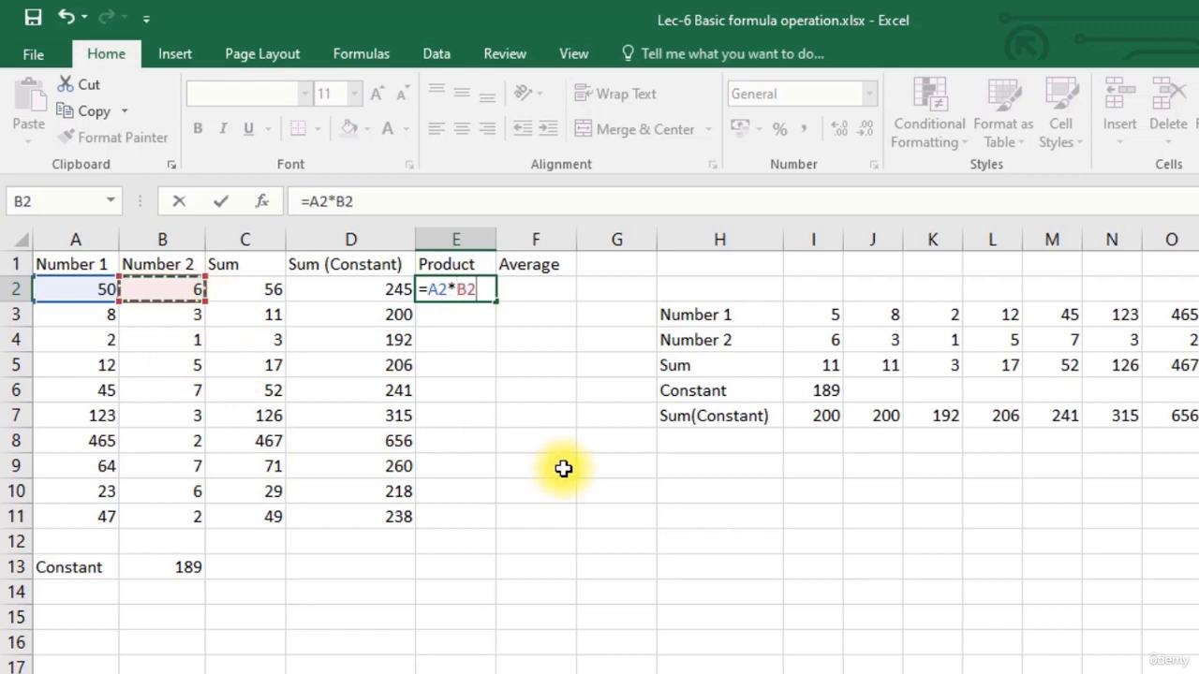
type("*")
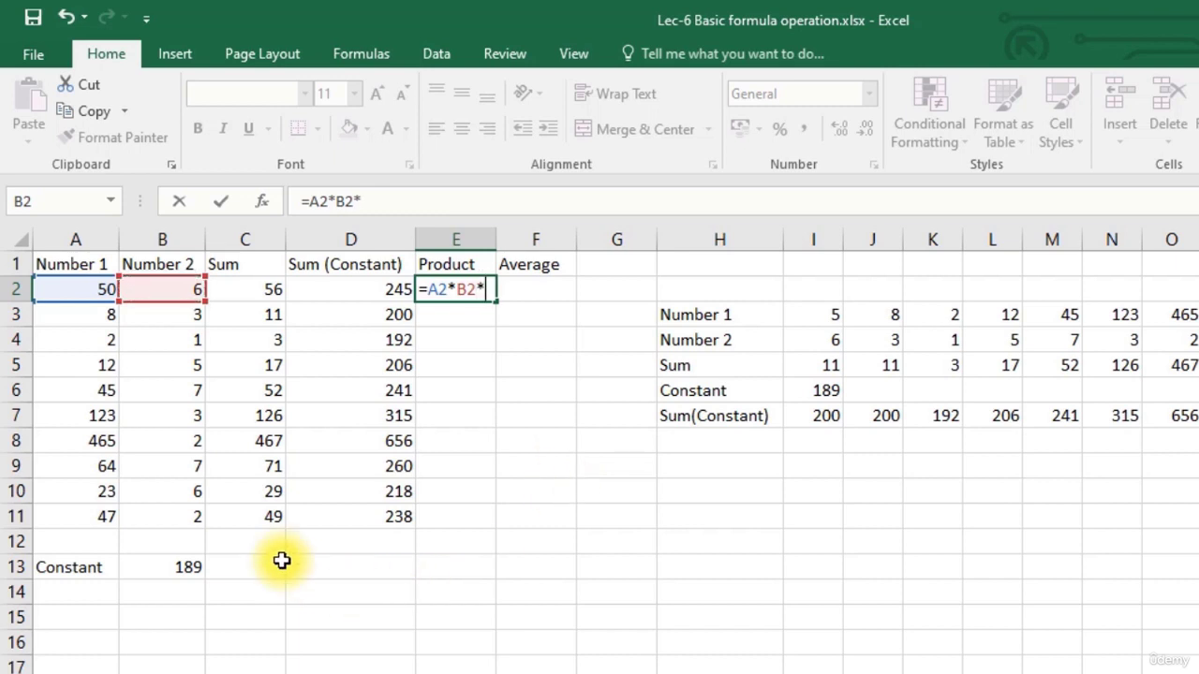
left_click(168, 565)
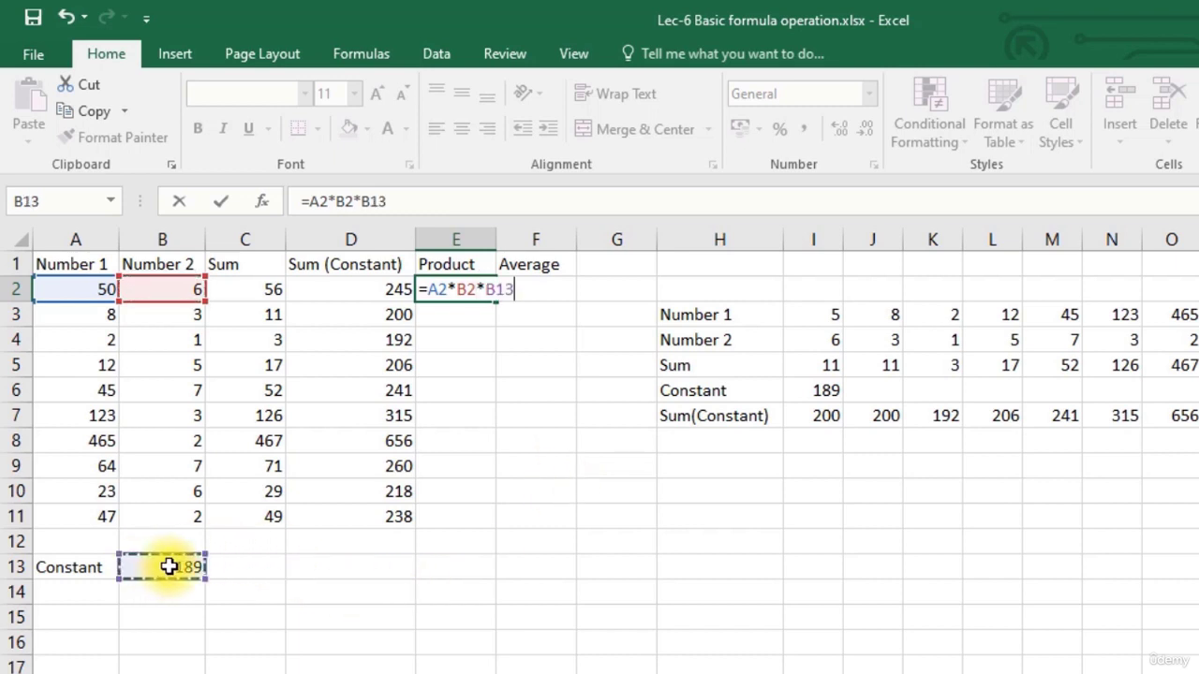
left_click(378, 203)
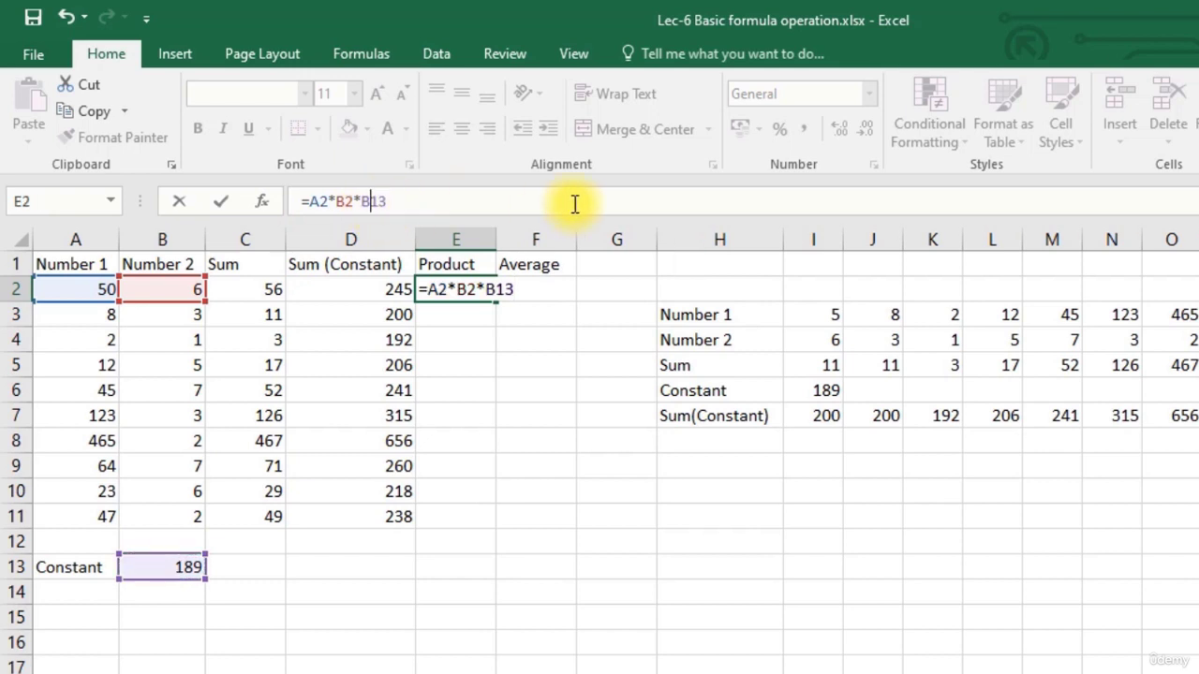
type("$")
key("Return")
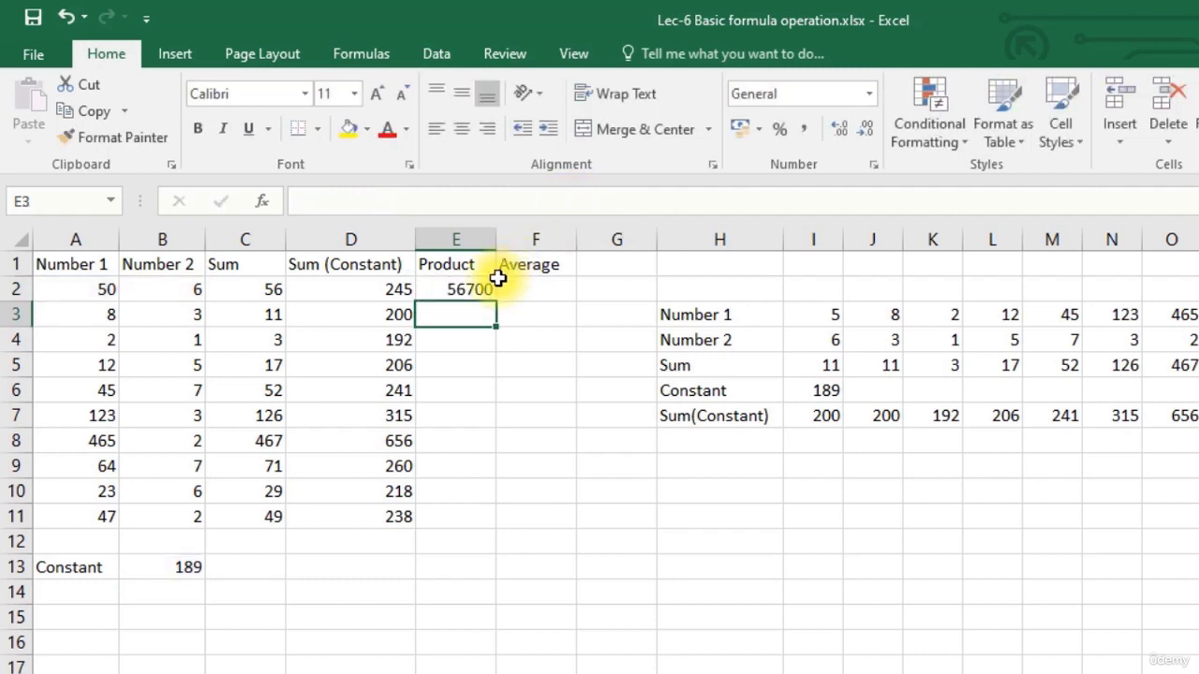
left_click(456, 293)
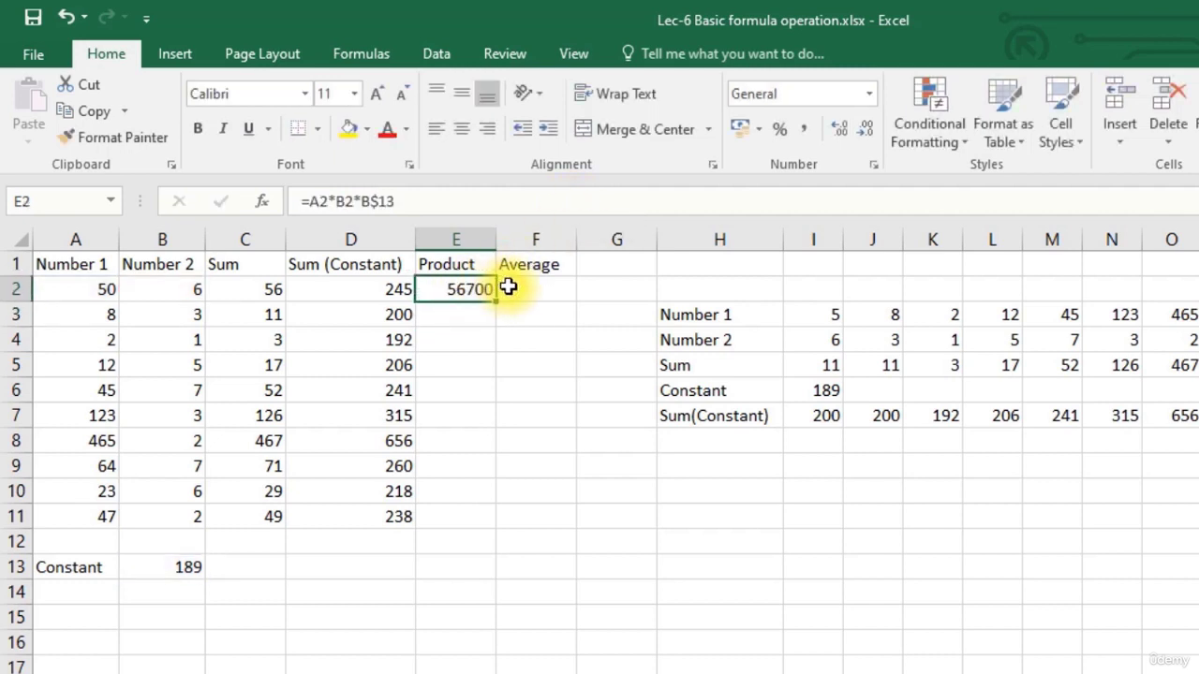
- Enter the average formula =(A2+B2+B$13)/3 in F2, with the constant's row locked
left_click(536, 283)
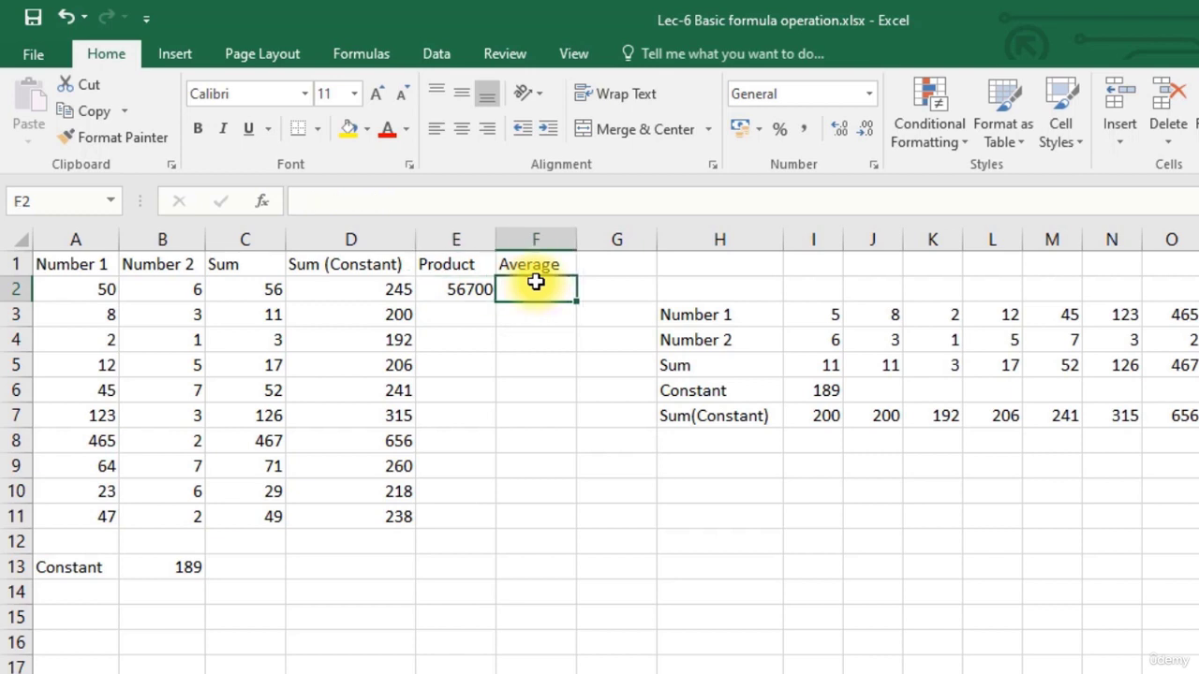
type("=")
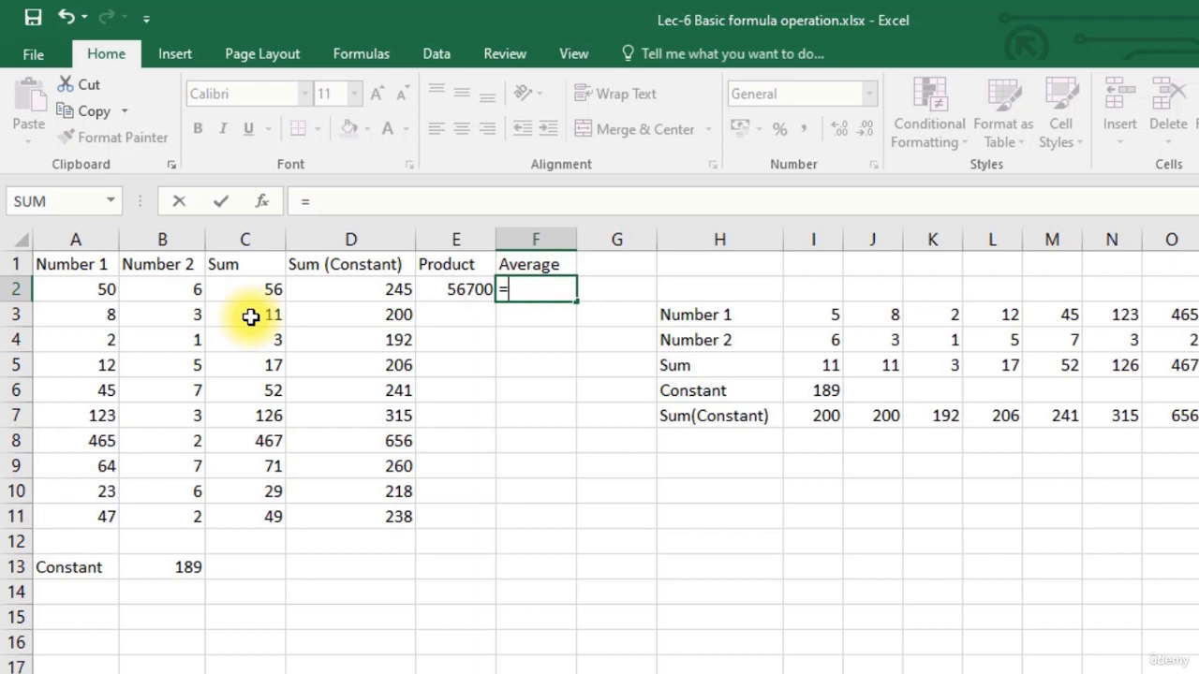
type("(")
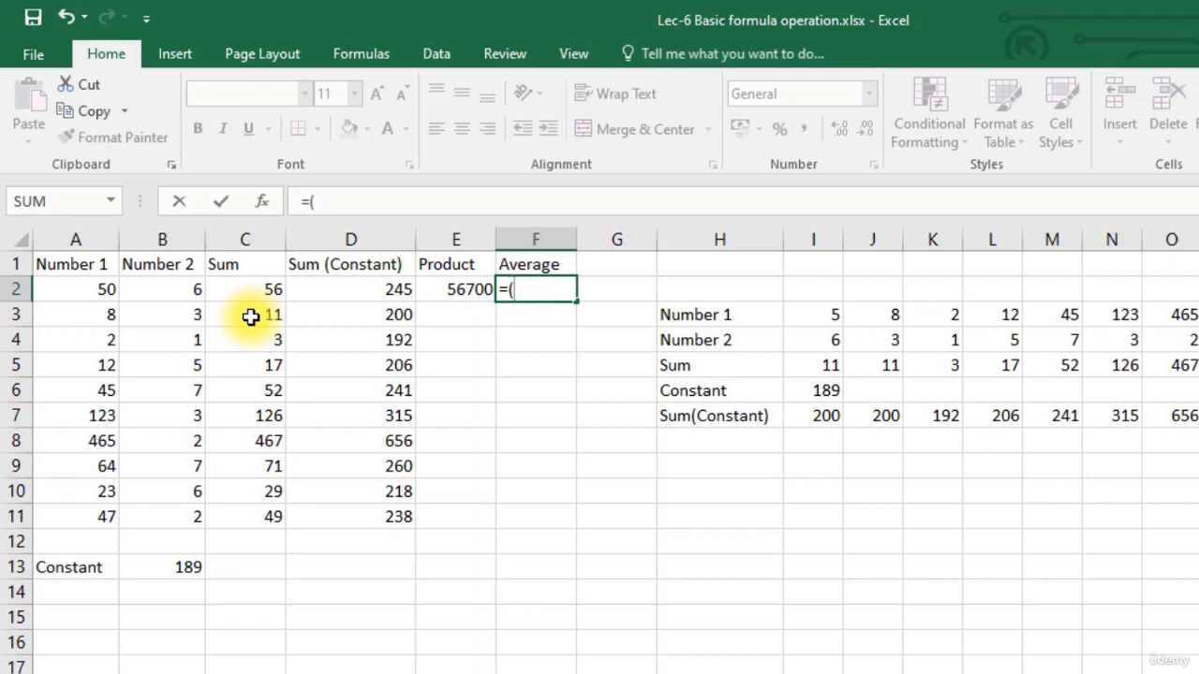
left_click(99, 287)
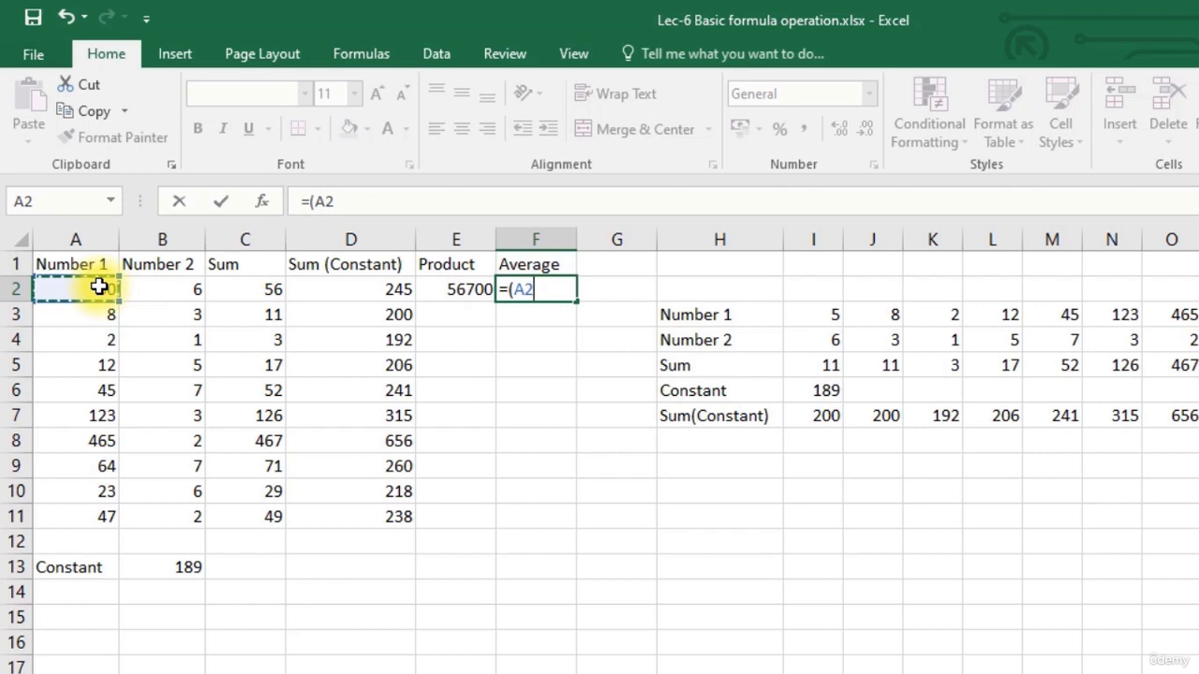
type("+")
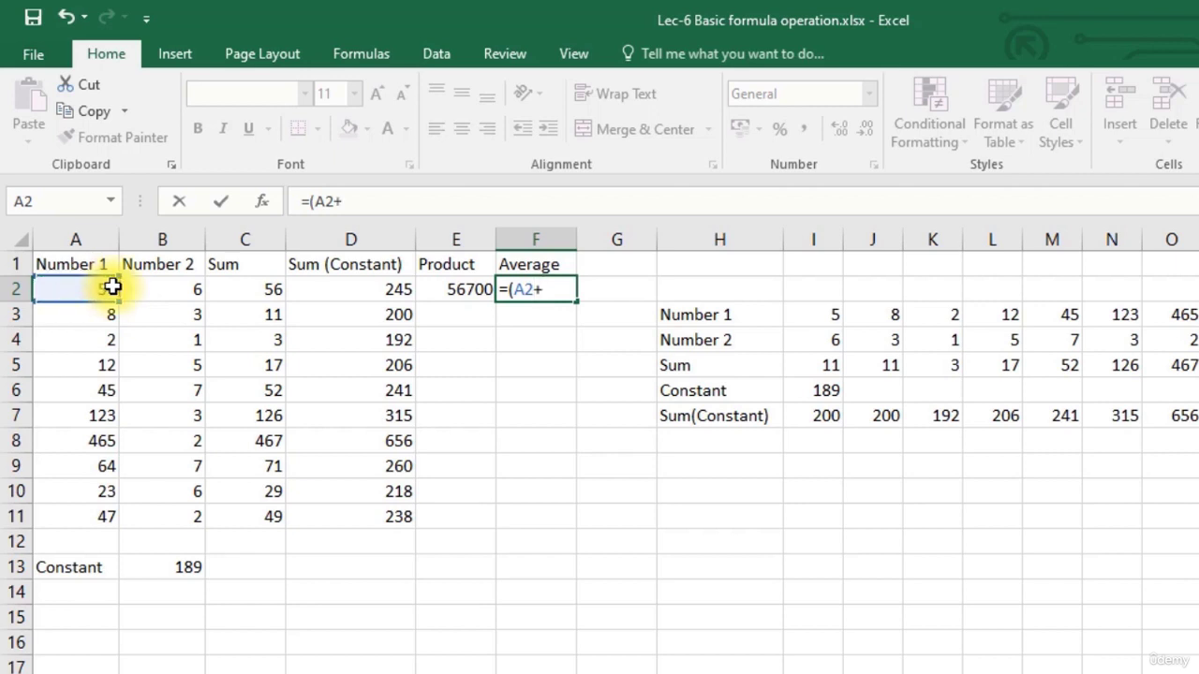
left_click(195, 292)
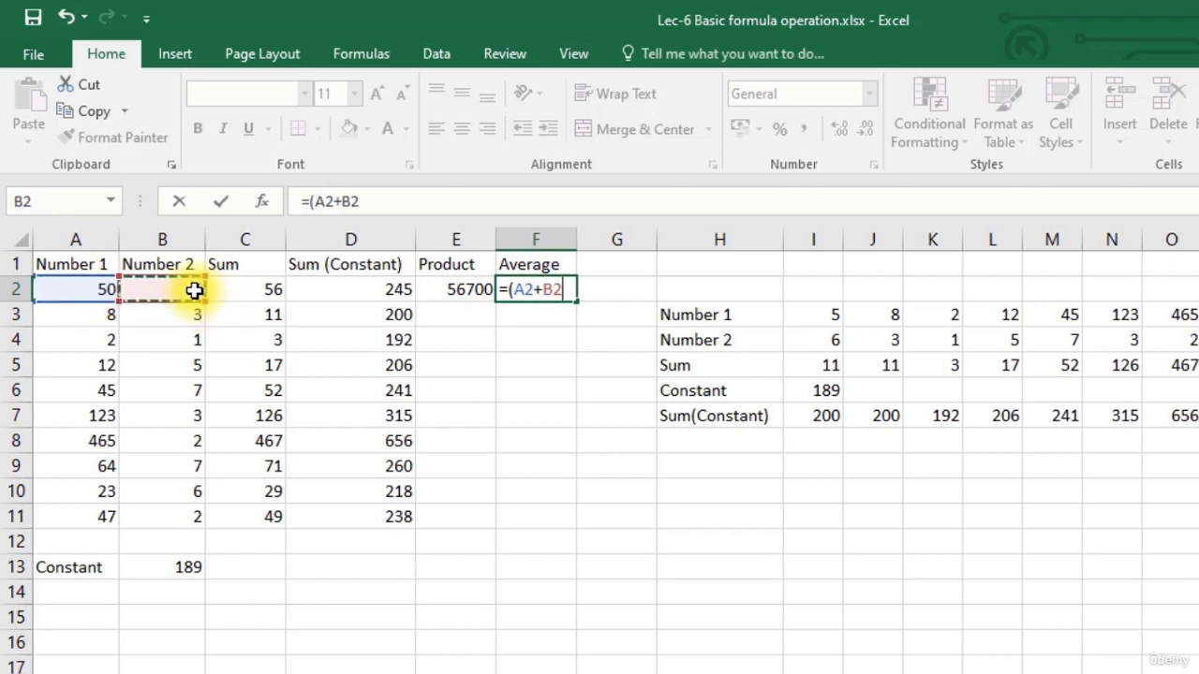
type("+")
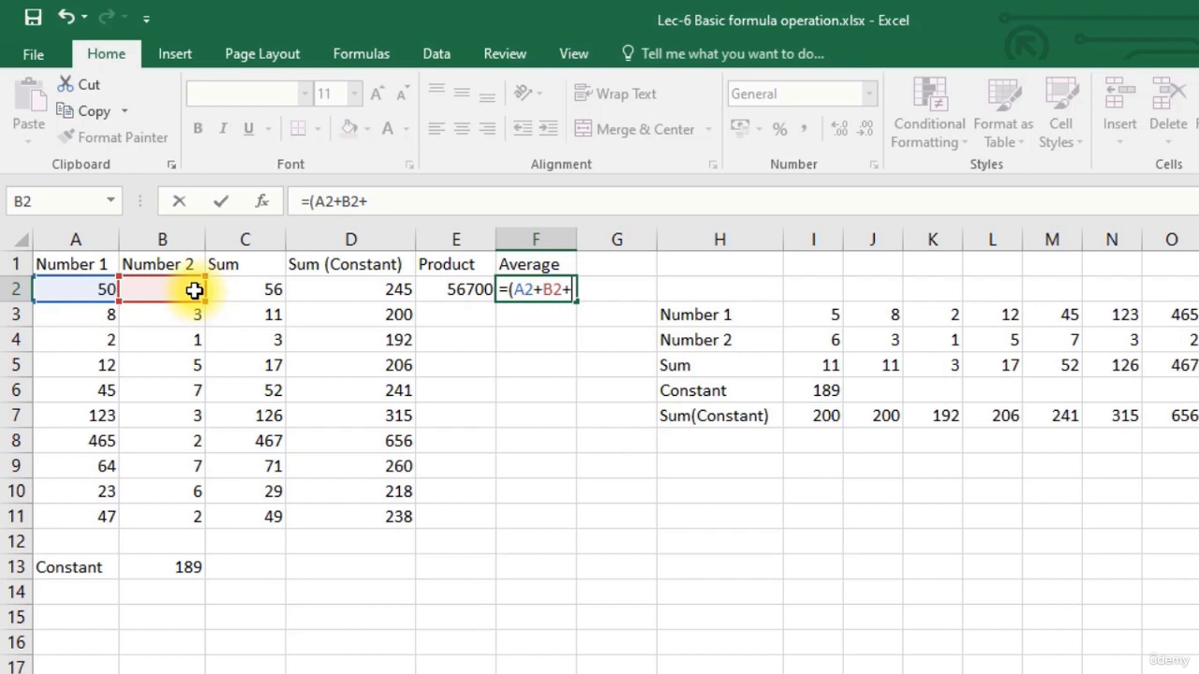
left_click(165, 568)
left_click(379, 201)
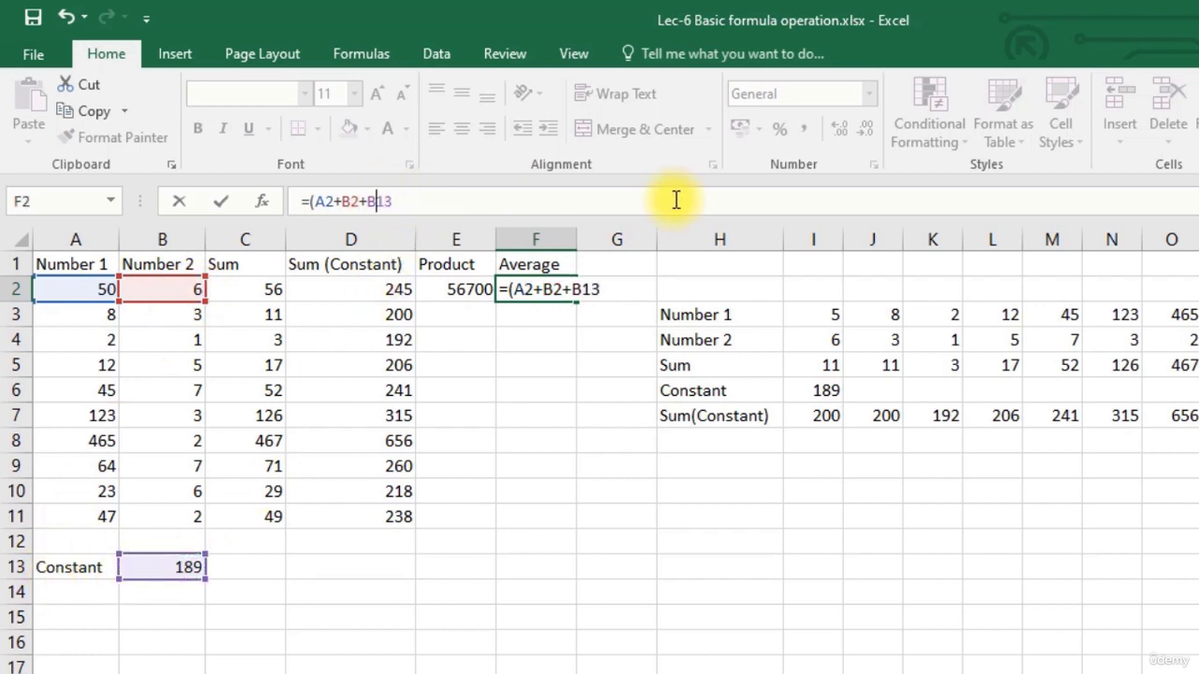
type("$")
left_click(421, 206)
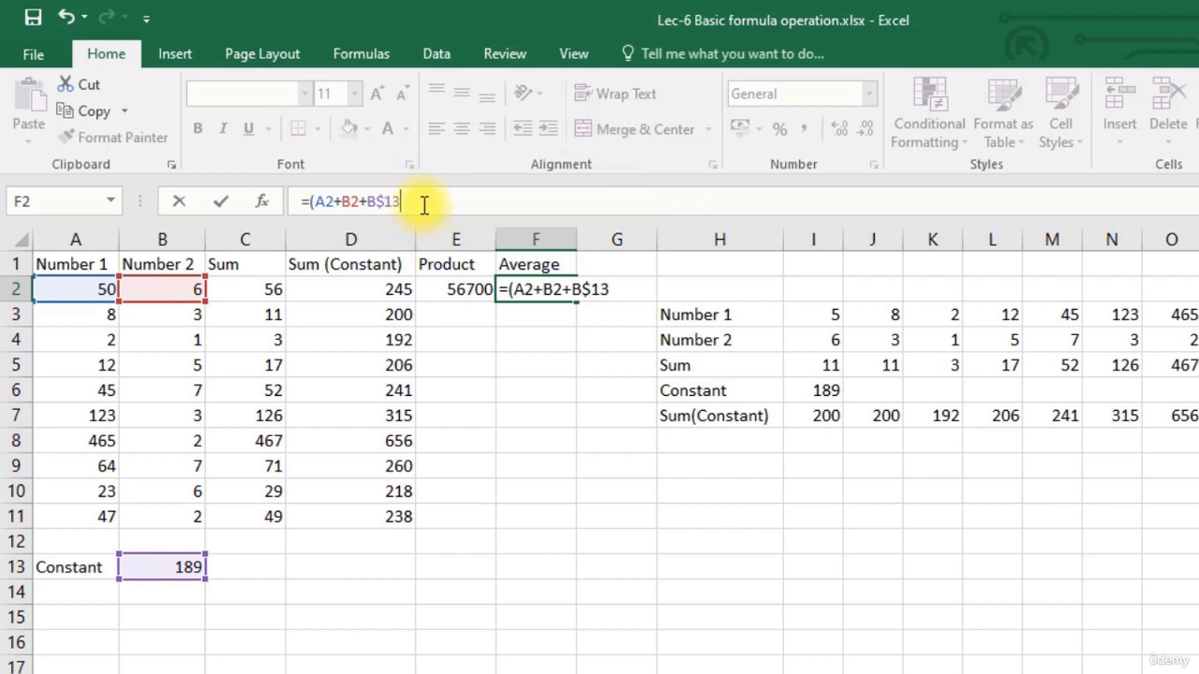
type(")/3")
key("Return")
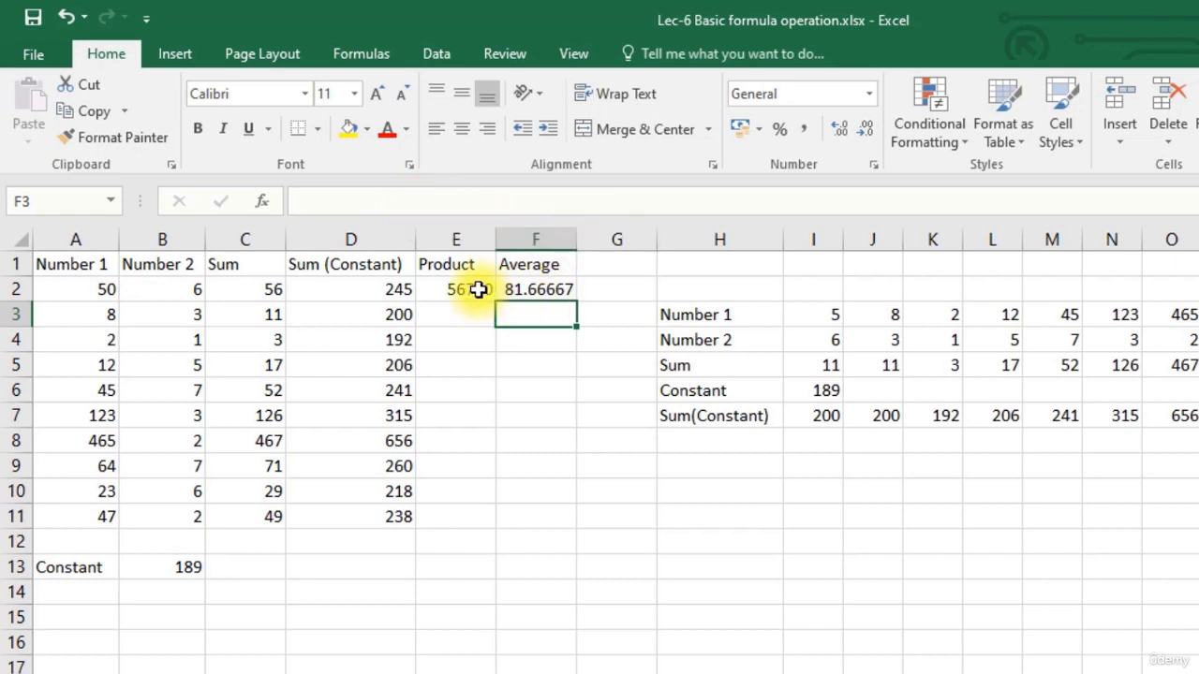
- Fill the product and average formulas from E2:F2 together down to row 11, and check the last average formula
left_click(527, 291)
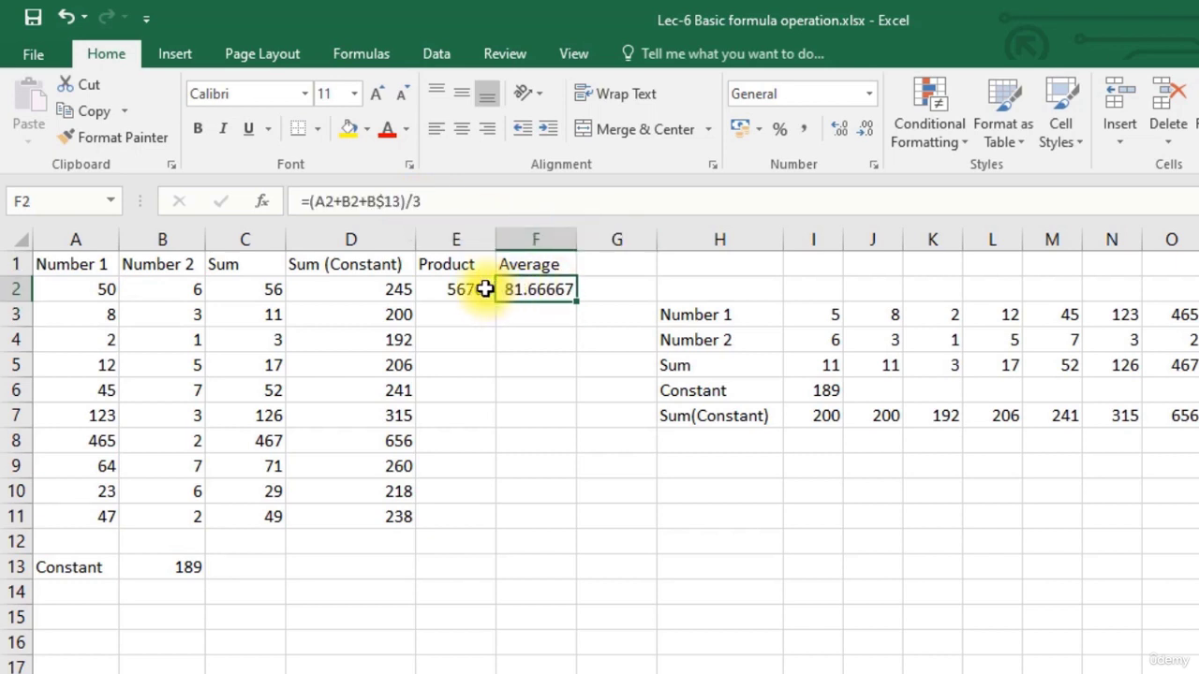
left_click(481, 289)
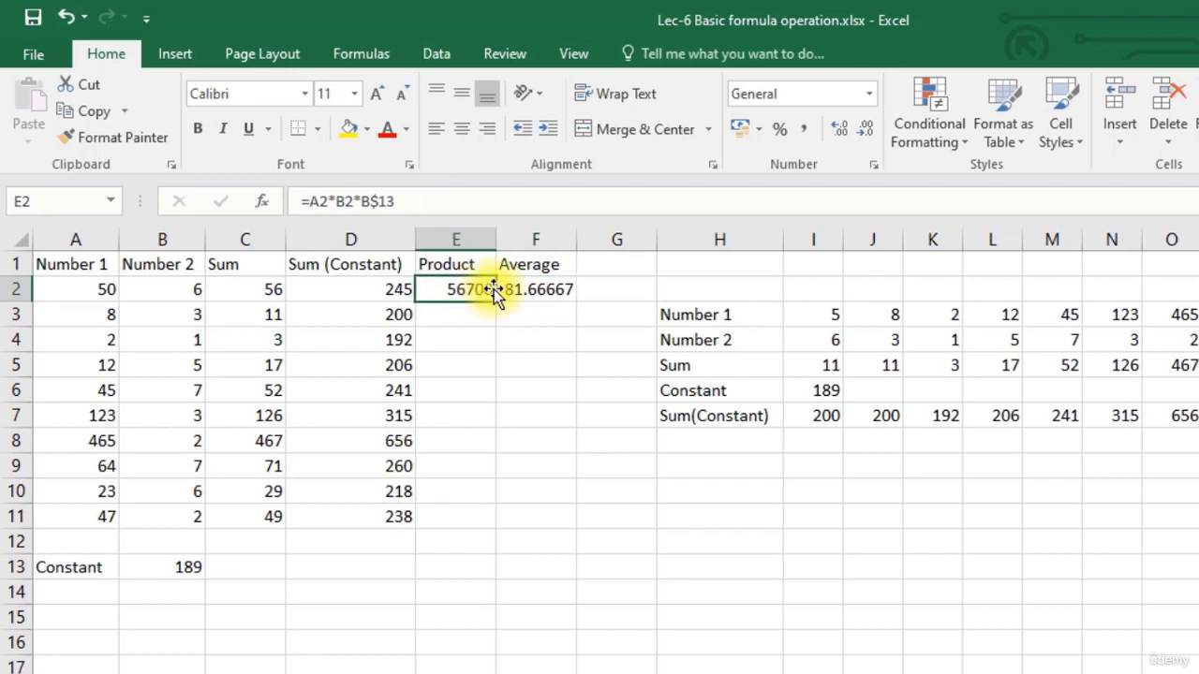
left_click(516, 289)
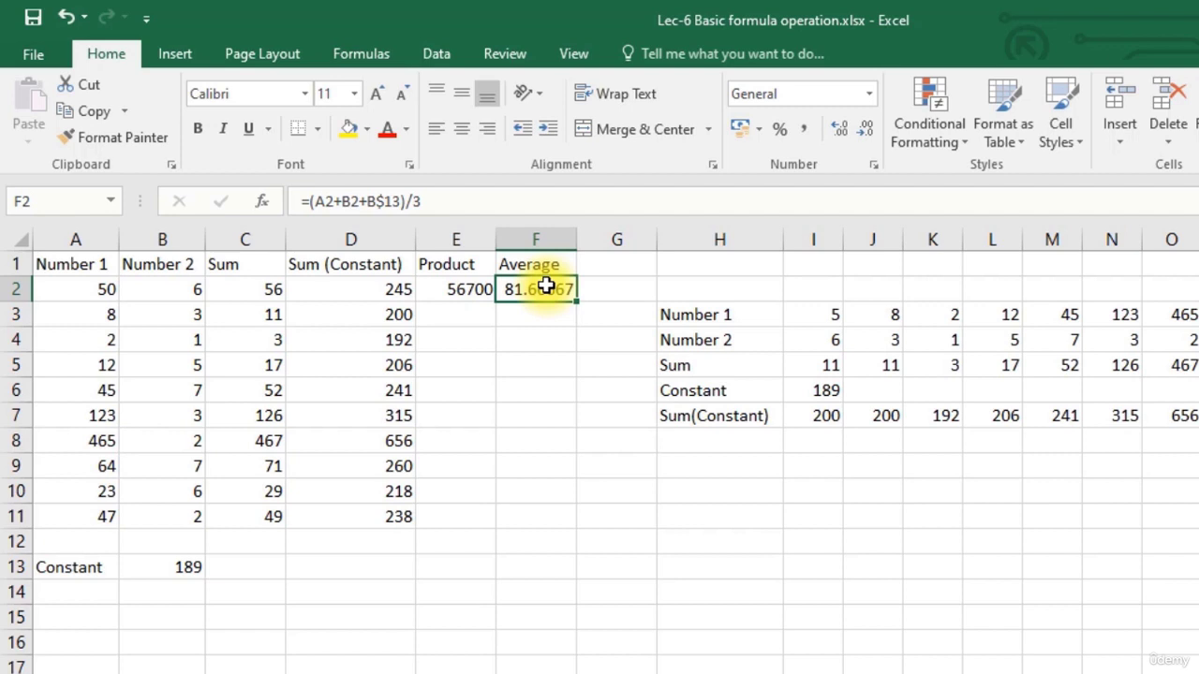
left_click(484, 313)
left_click(458, 294)
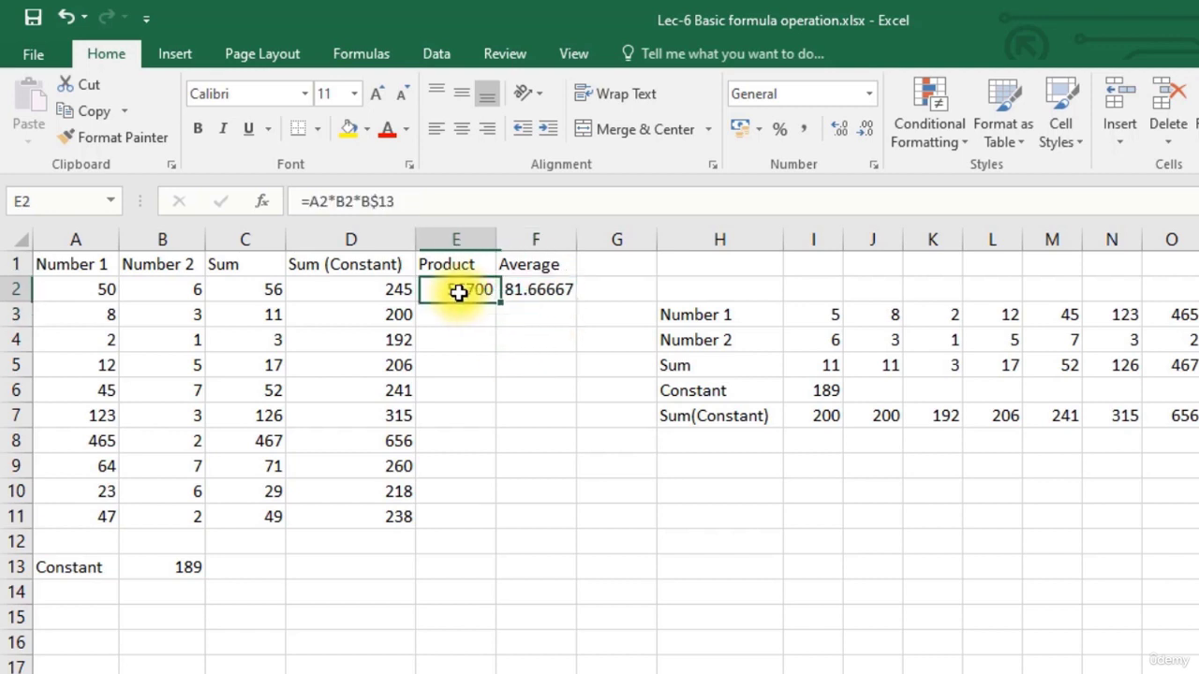
left_click_drag(458, 295, 538, 298)
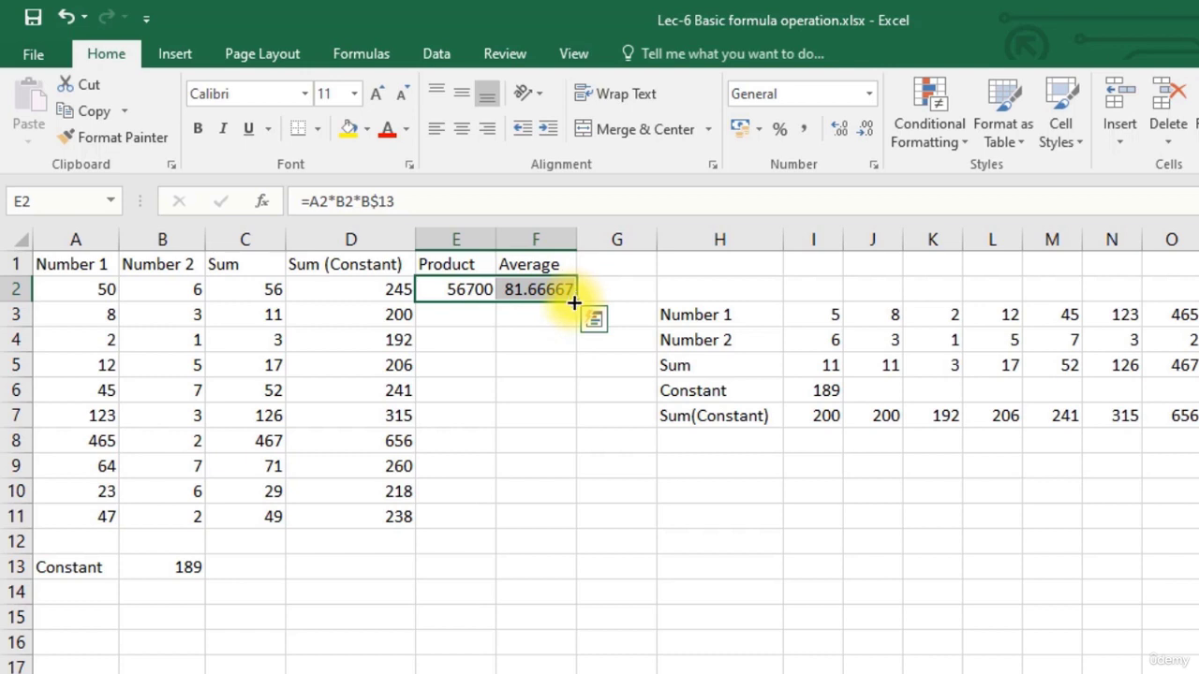
double_click(573, 303)
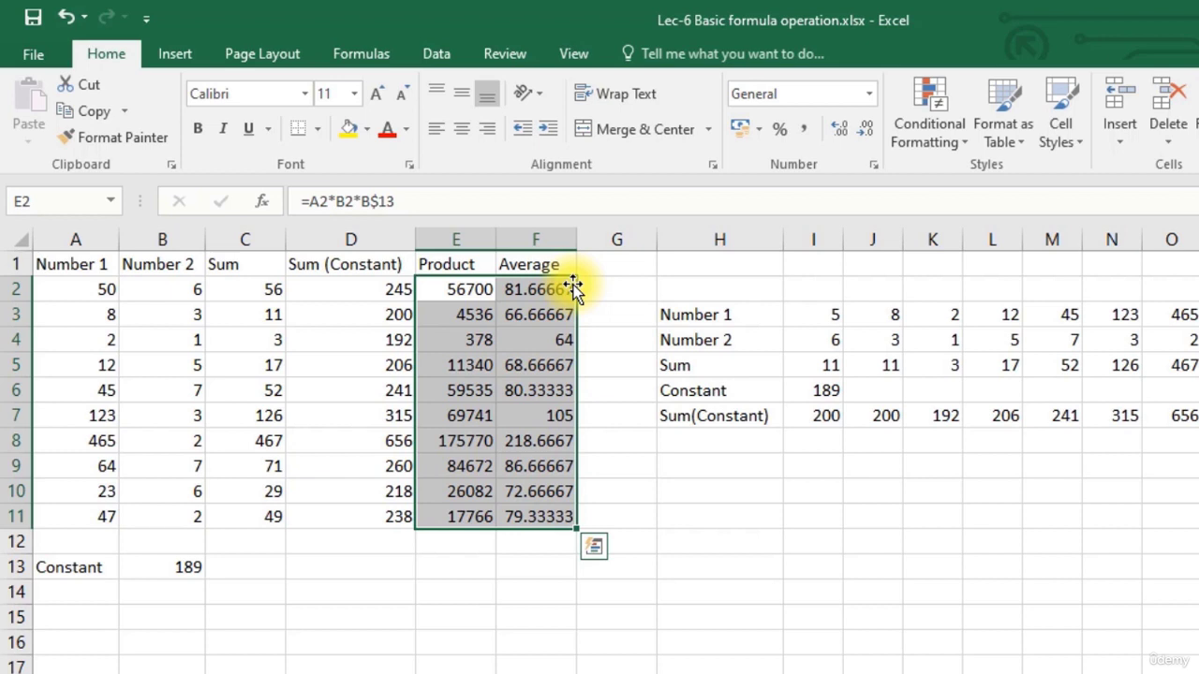
left_click(537, 516)
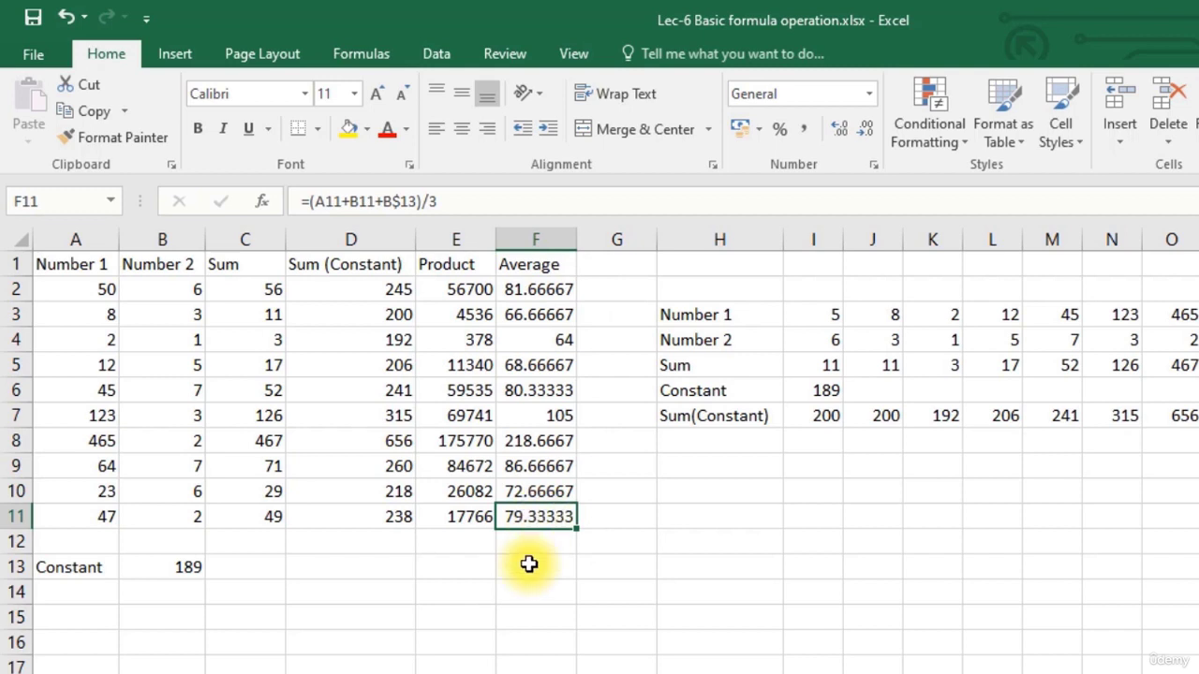